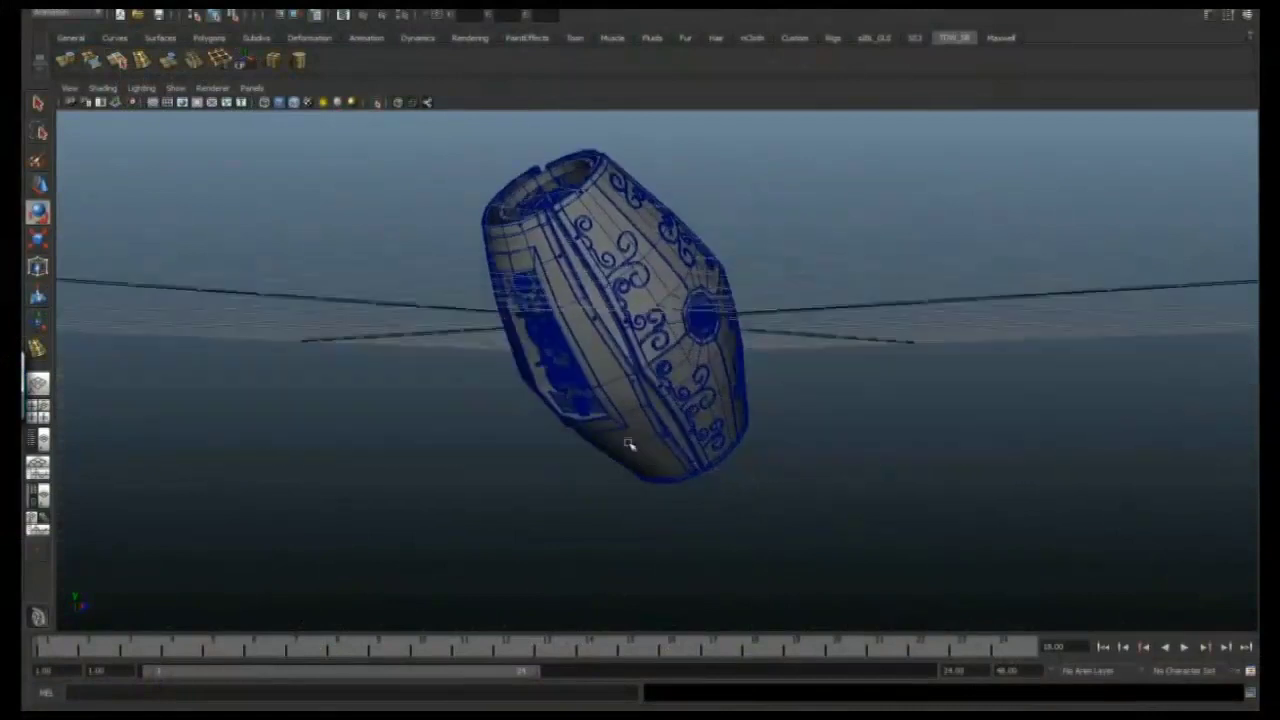
Position a polygon cylinder above the body's neck opening and start extruding its top face
alt+drag(484, 235, 470, 320)
alt+right_drag(470, 320, 583, 354)
alt+drag(583, 354, 482, 270)
key(e)
alt+drag(342, 306, 560, 286)
key(w)
right_drag(560, 286, 563, 280)
alt+middle_drag(563, 280, 575, 372)
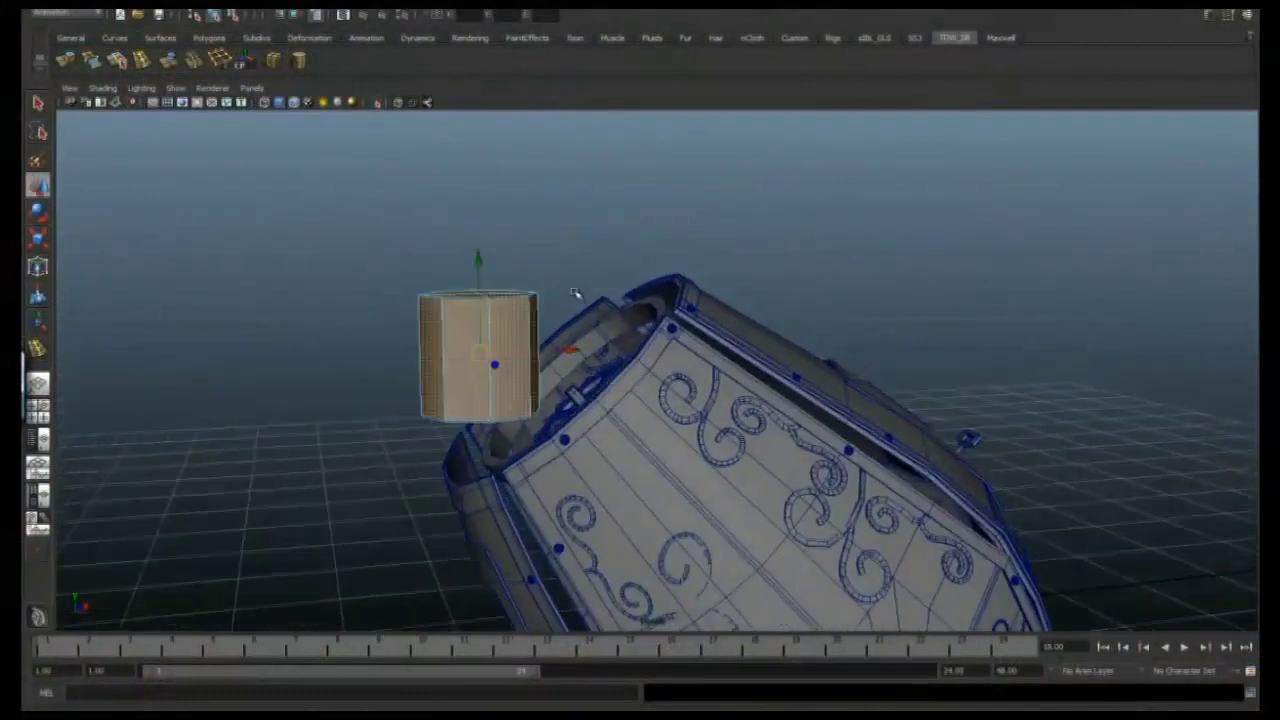
alt+drag(575, 372, 546, 259)
key(e)
alt+drag(360, 245, 380, 254)
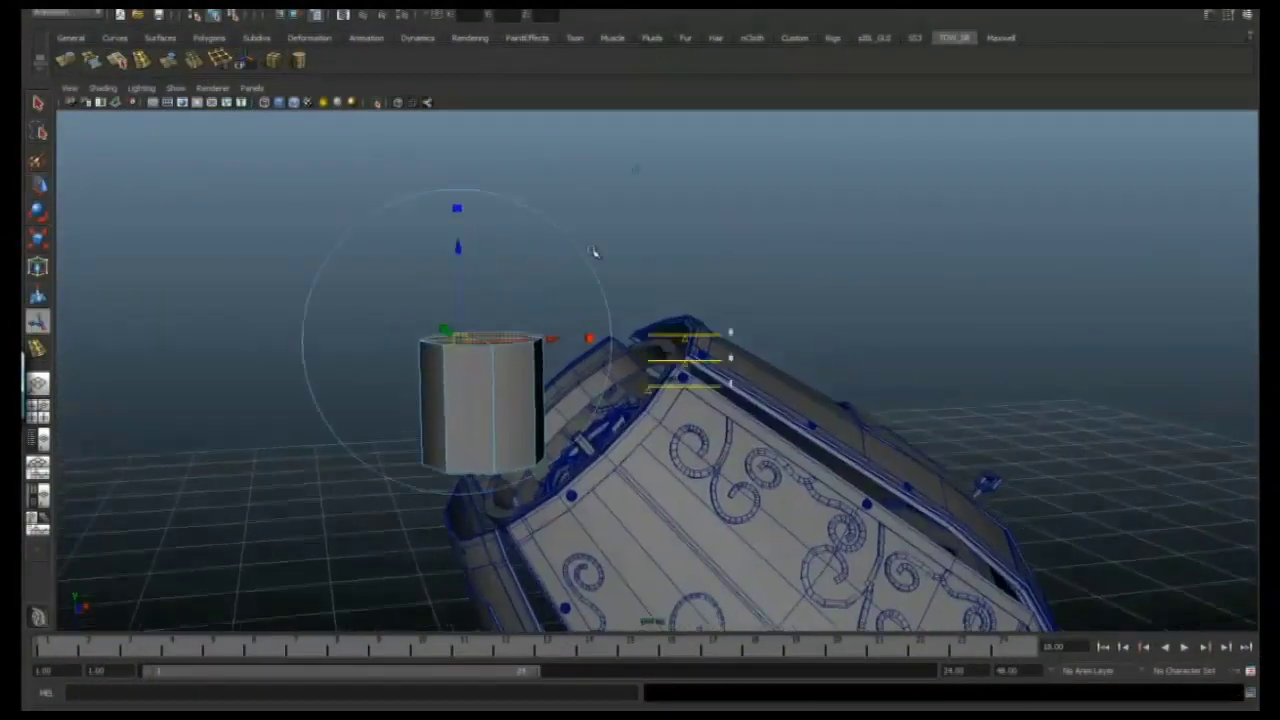
drag(563, 209, 343, 292)
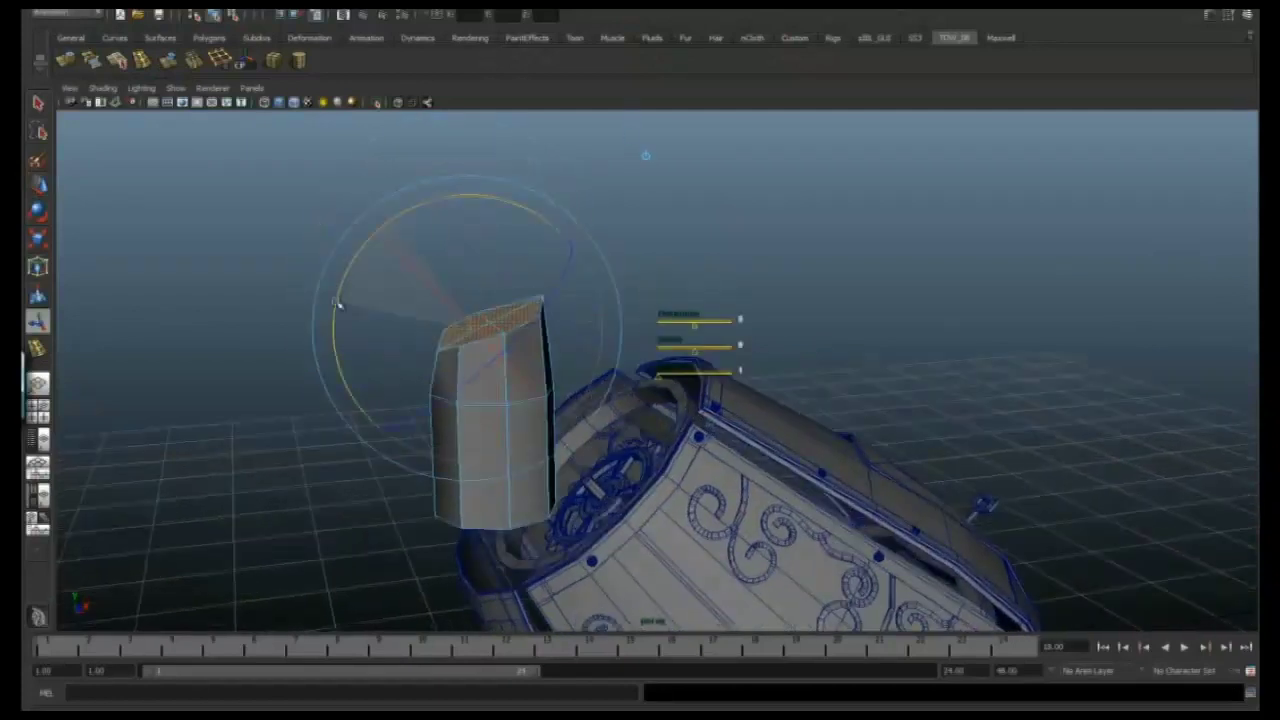
alt+drag(405, 243, 522, 296)
key(ctrl+z)
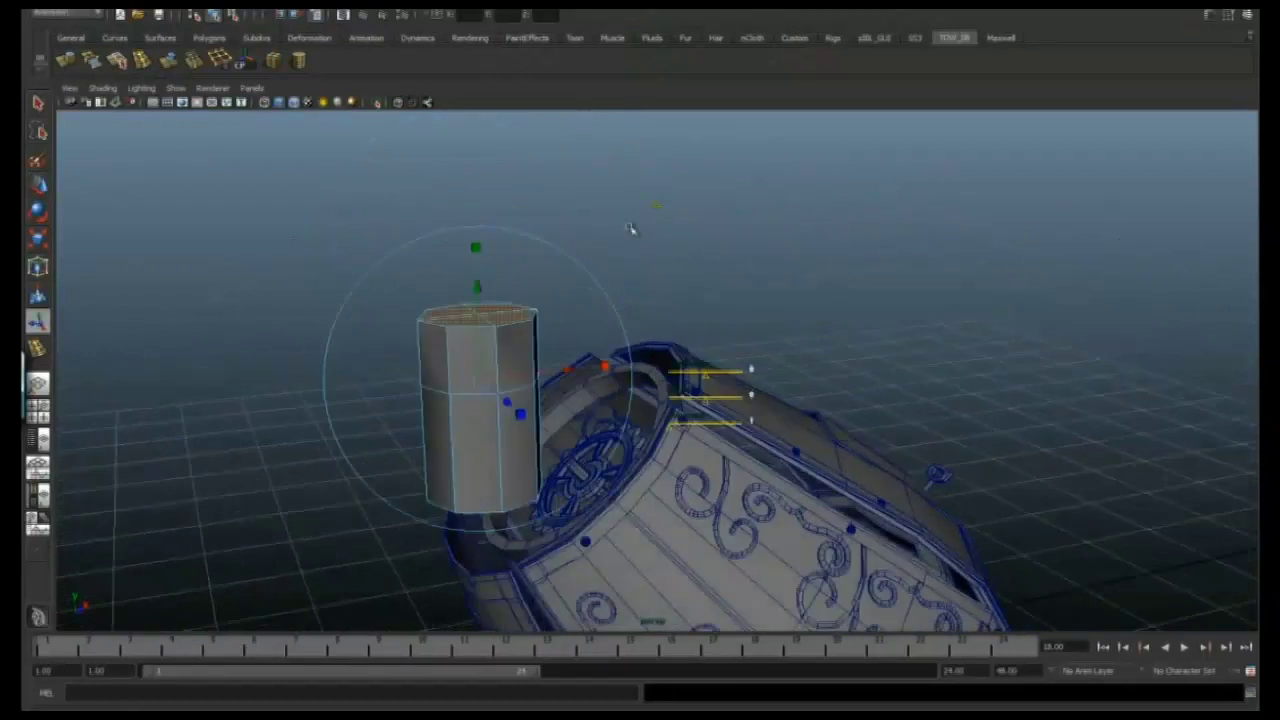
Extrude the cylinder's top face in successive tilted segments to form a bent neck
alt+drag(392, 347, 525, 331)
alt+drag(388, 330, 437, 273)
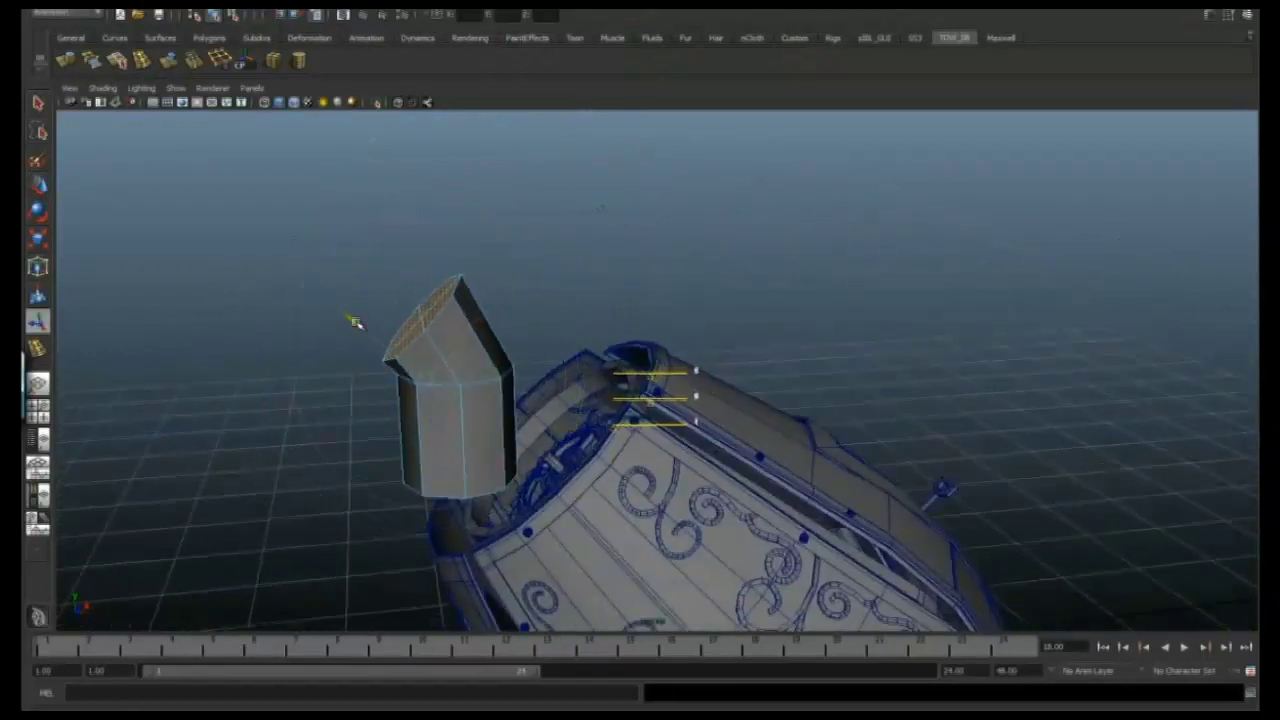
alt+drag(448, 378, 657, 232)
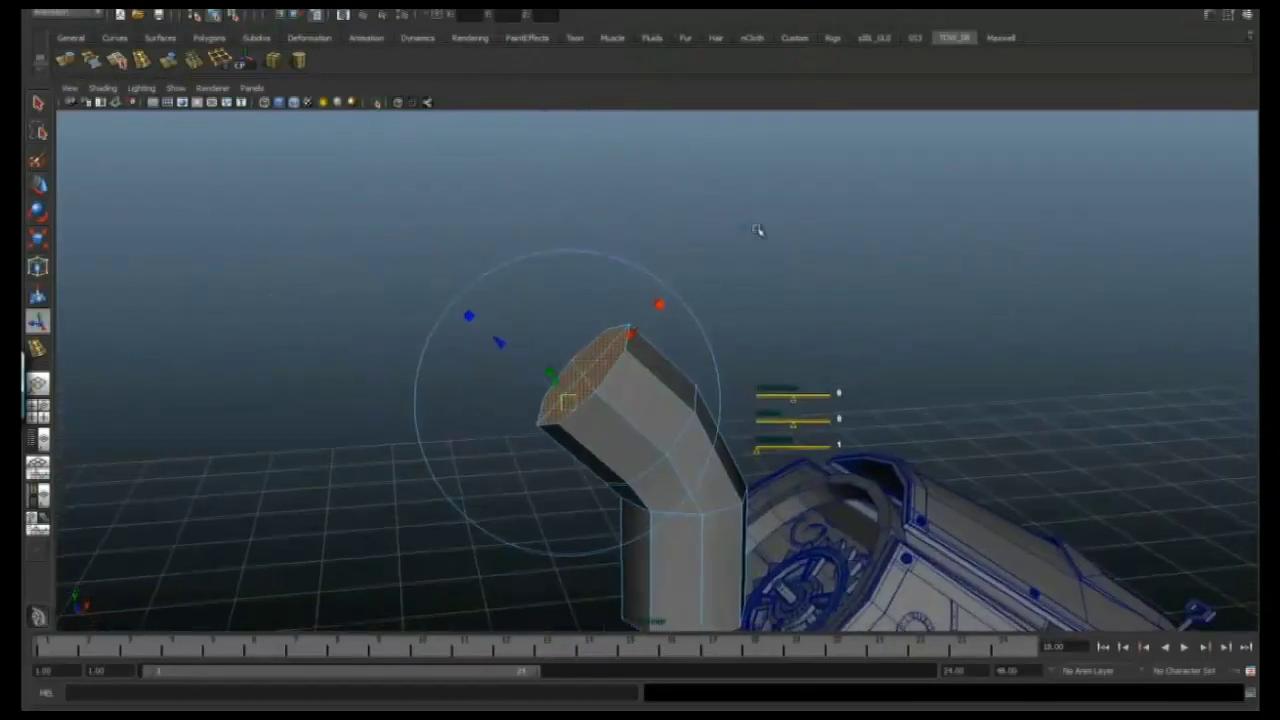
alt+drag(766, 254, 580, 242)
alt+drag(493, 337, 582, 308)
Extrude and scale the neck's end into a bulging, tapered head, and seat the neck in the body opening
key(r)
key(q)
key(e)
key(w)
key(r)
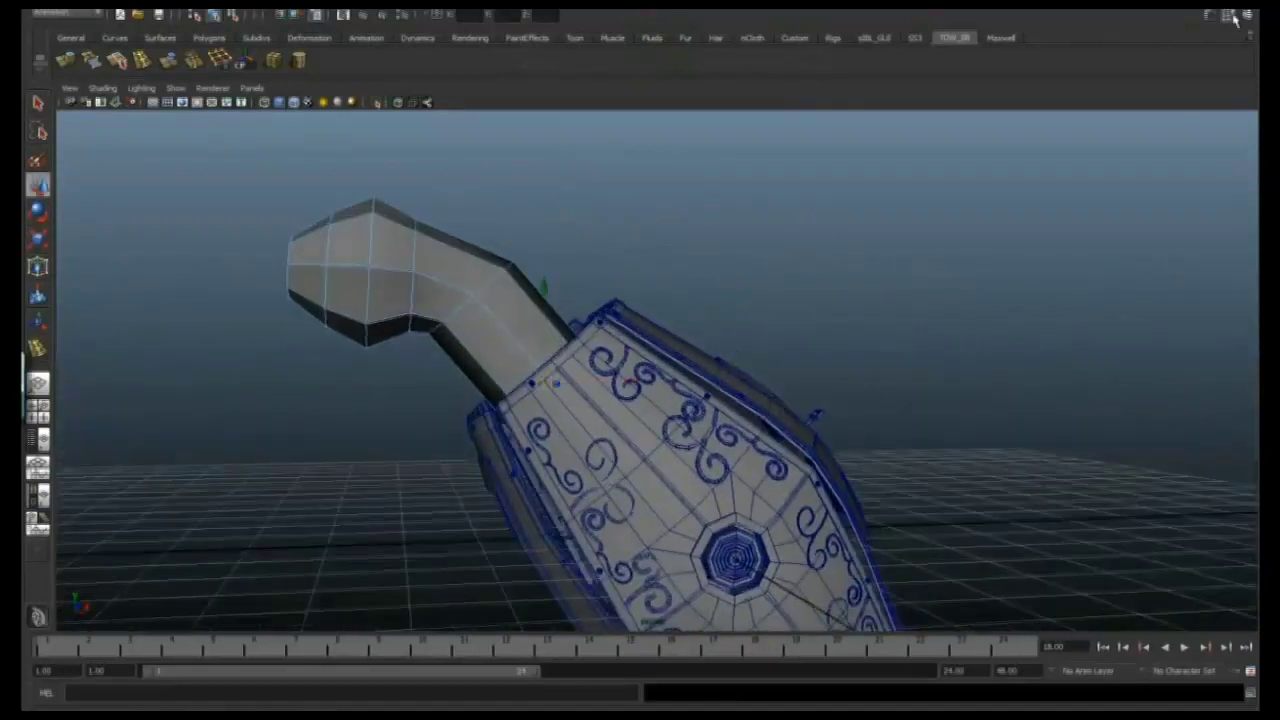
Show the tool settings and extrude the faces on the side of the head, scaled inward as an eye area
click(1228, 15)
alt+drag(640, 203, 423, 323)
alt+drag(475, 291, 635, 352)
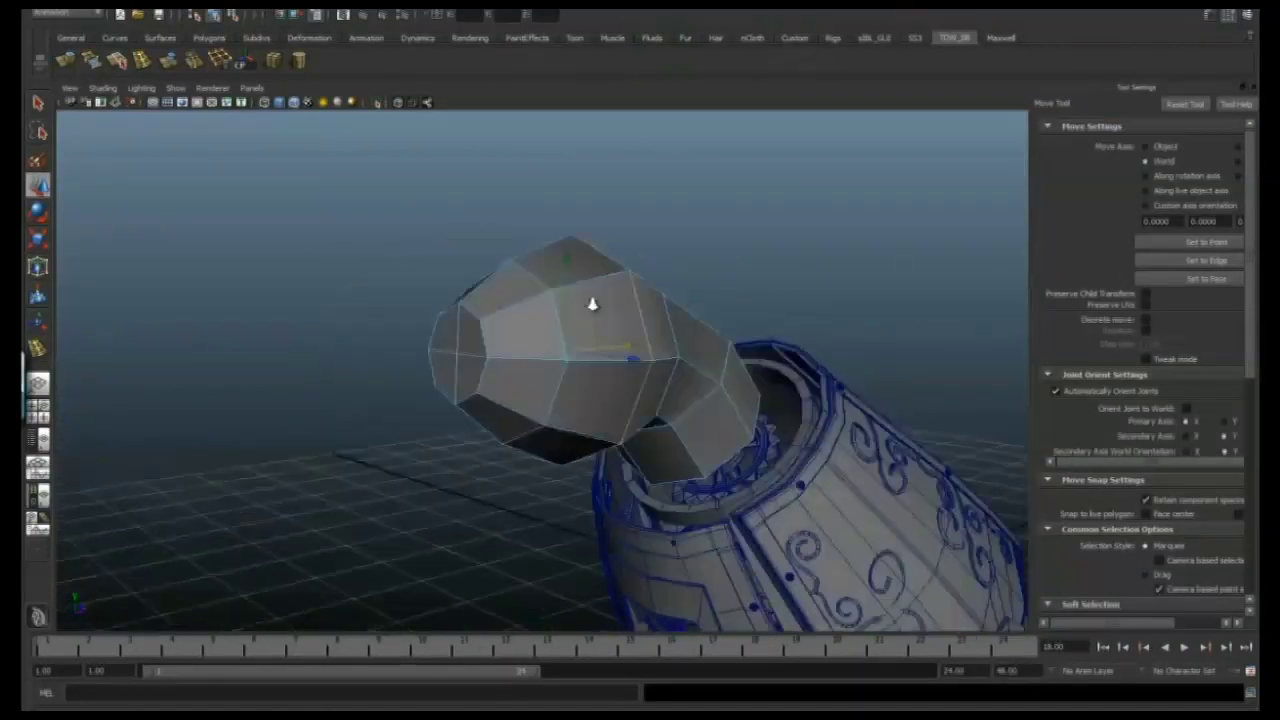
click(493, 452)
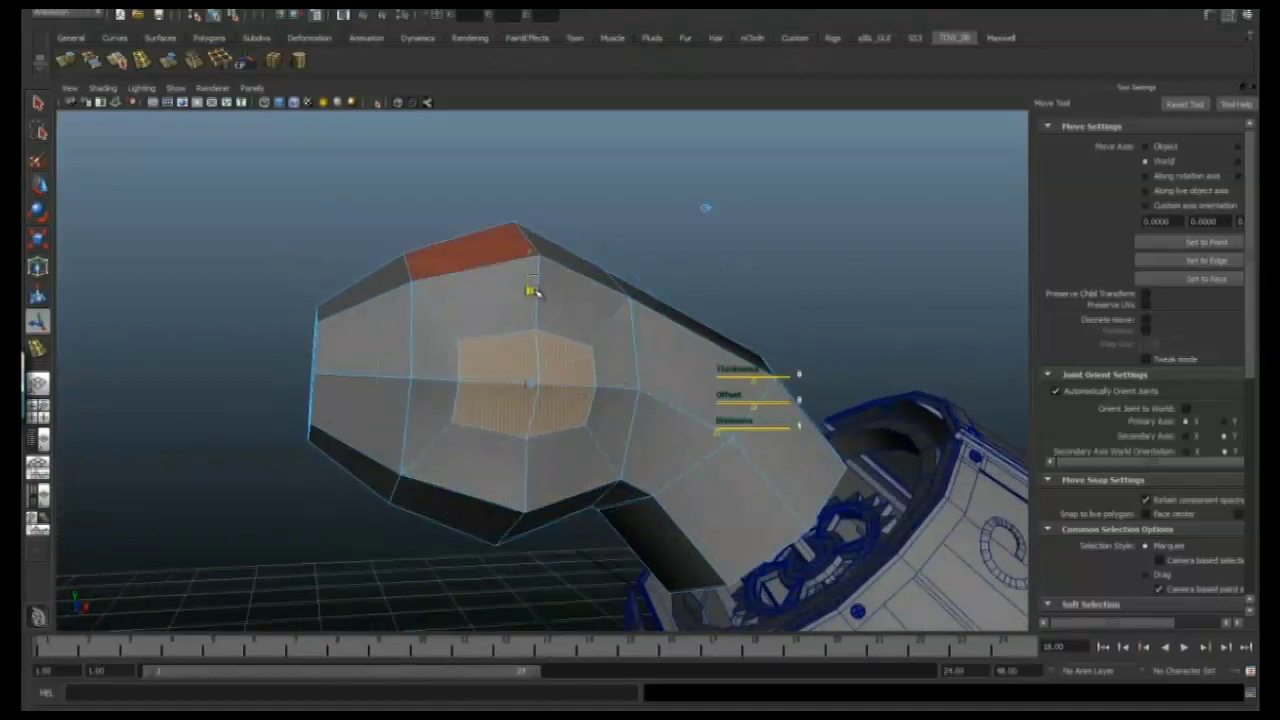
alt+drag(590, 348, 532, 318)
click(532, 318)
Scale and move the eye area's corner vertices to round its outline, and hide the tool settings
alt+drag(332, 460, 306, 397)
click(366, 390)
key(w)
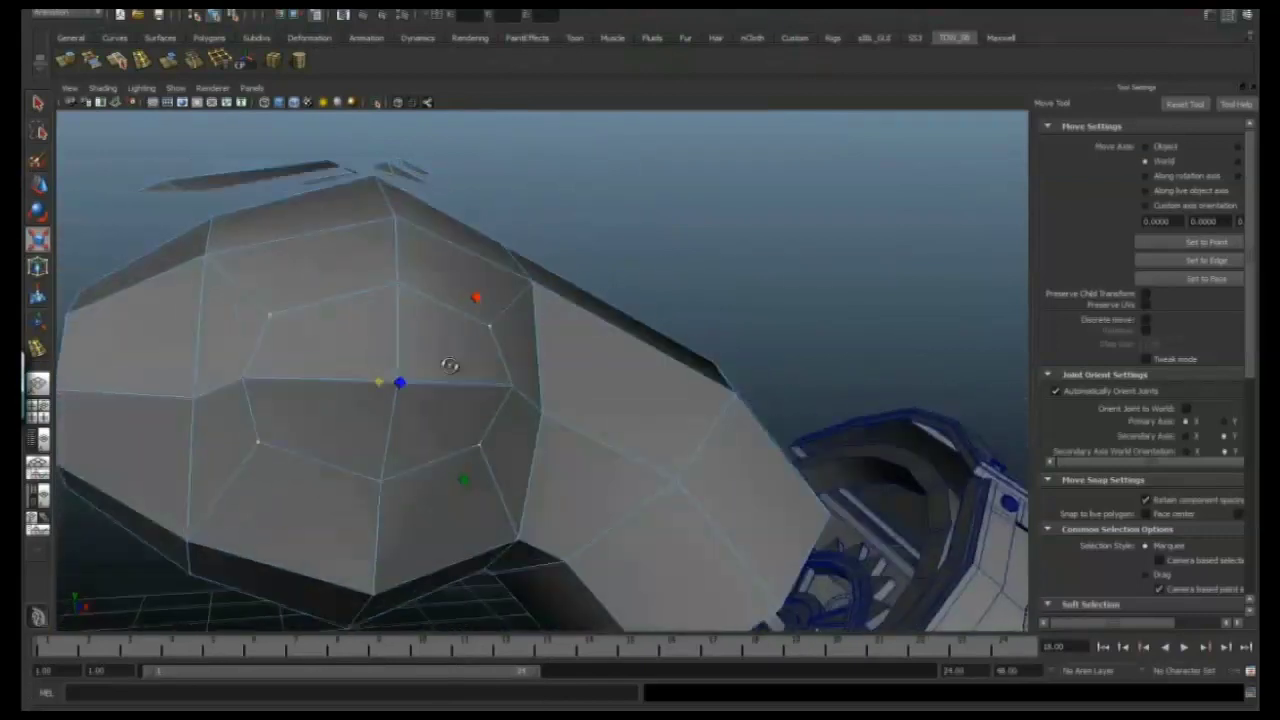
click(1250, 90)
alt+drag(417, 460, 480, 360)
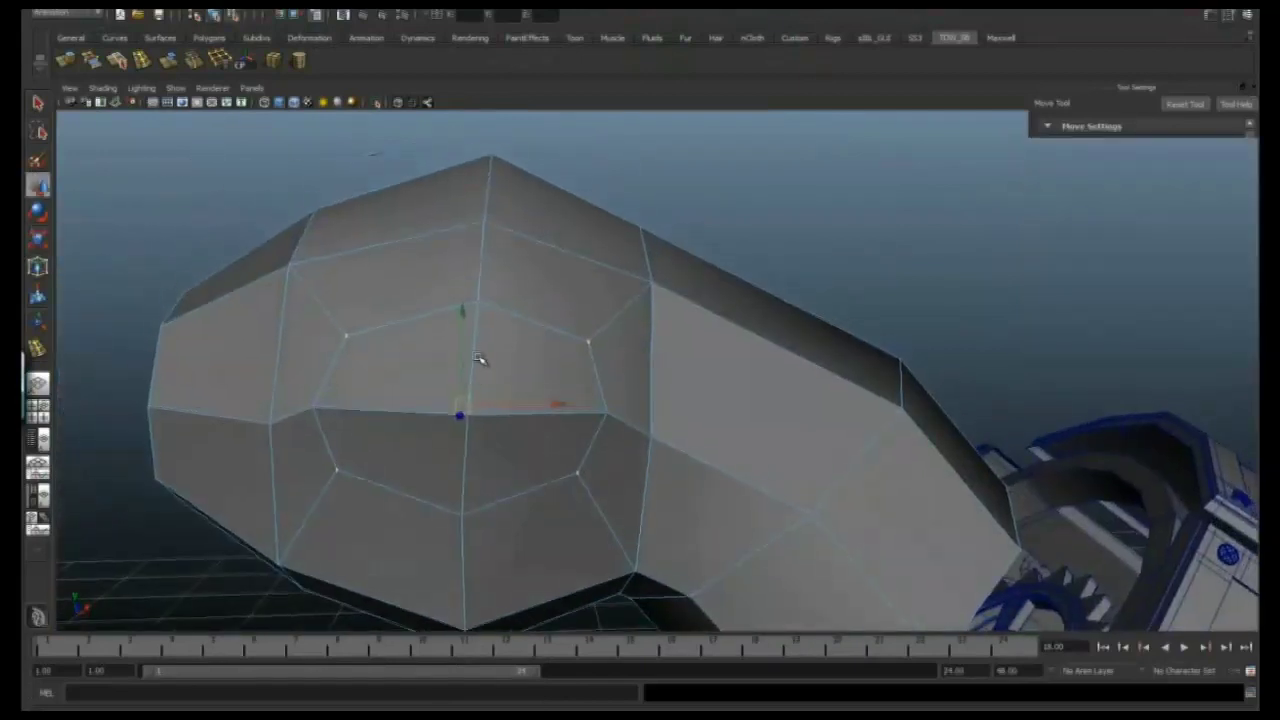
Reshape the vertices around the eye area towards a pointed almond outline
alt+drag(579, 483, 720, 500)
alt+drag(740, 440, 531, 391)
right_drag(531, 391, 531, 429)
click(594, 340)
alt+drag(666, 451, 407, 350)
key(q)
click(545, 327)
key(r)
Extrude the eye faces with a narrow inset rim and push them into the head as a socket
alt+drag(545, 327, 462, 532)
alt+drag(466, 470, 520, 449)
alt+drag(508, 396, 323, 223)
click(486, 354)
scroll(446, 318, up, 2)
alt+drag(466, 432, 389, 450)
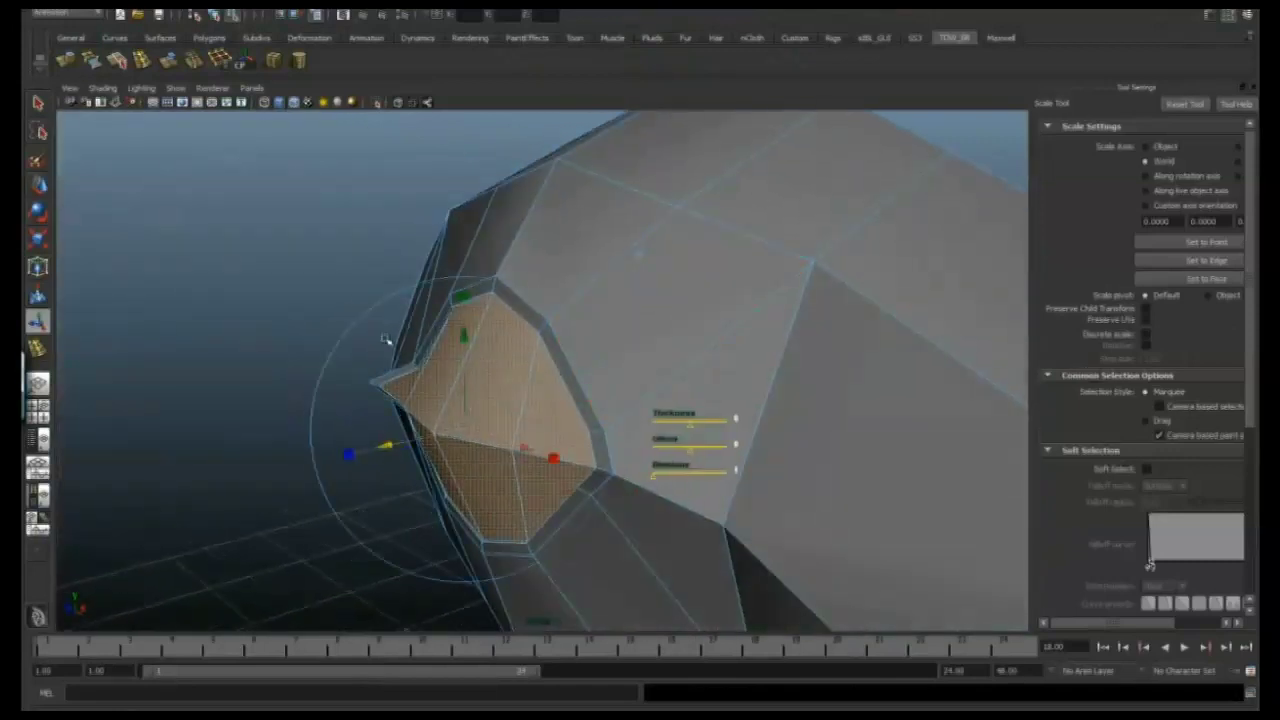
alt+drag(411, 383, 457, 386)
Move the eye socket's inner vertices to even out the recessed floor and rim
key(w)
right_drag(457, 386, 471, 372)
alt+drag(471, 372, 586, 341)
click(374, 432)
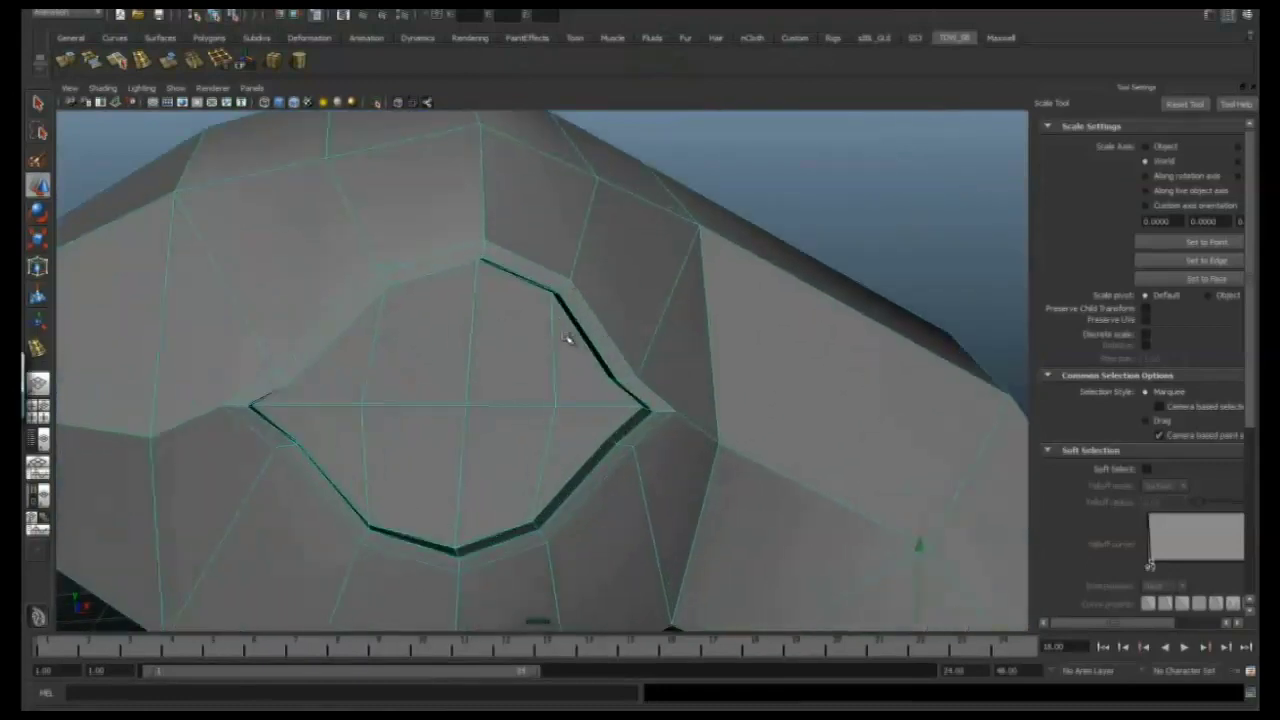
Place a large spoked gear in the middle of the eye socket and scale it to fit
alt+right_drag(590, 403, 557, 366)
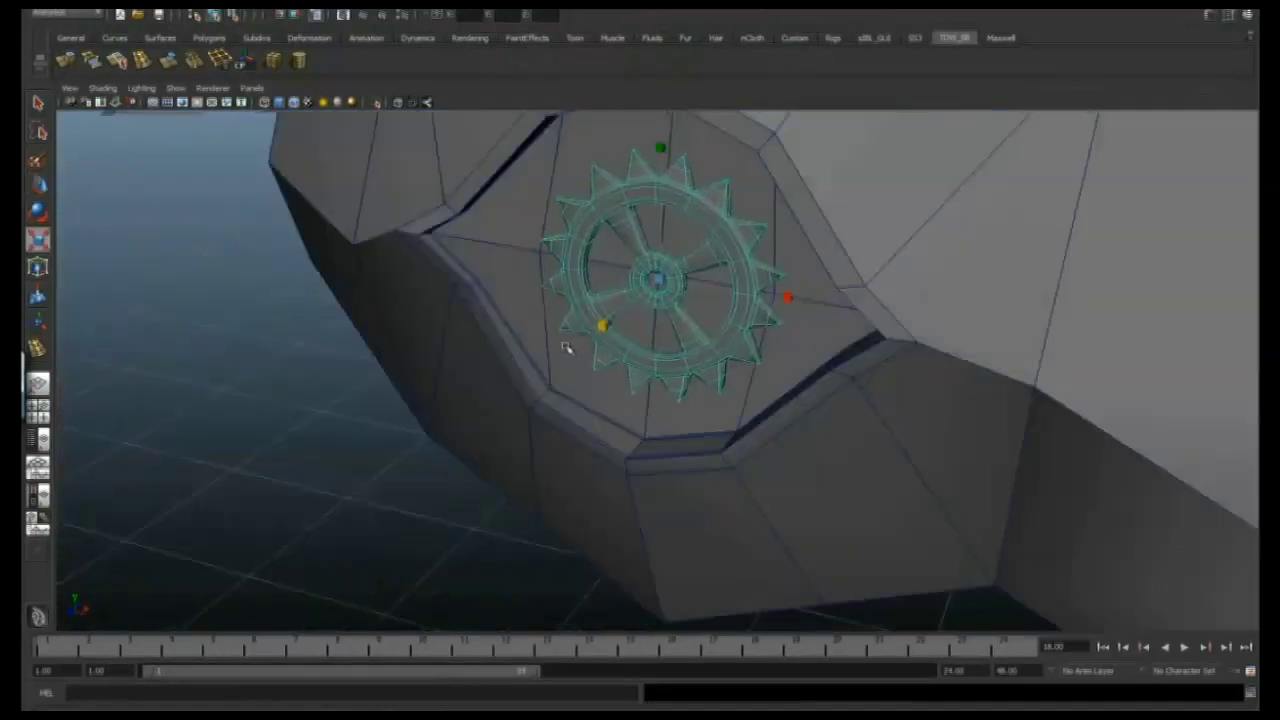
alt+drag(686, 337, 653, 447)
Duplicate the large gear, scale the copy down, and move it to the lower edge of the eye socket
key(ctrl+d)
mouse_move(610, 352)
alt+mouse_down()
mouse_move(660, 346)
mouse_move(652, 314)
mouse_move(646, 400)
mouse_move(590, 338)
mouse_move(622, 330)
mouse_move(619, 348)
alt+mouse_up()
click(656, 347)
key(r)
click(646, 400)
click(620, 335)
click(625, 360)
alt+drag(693, 390, 600, 363)
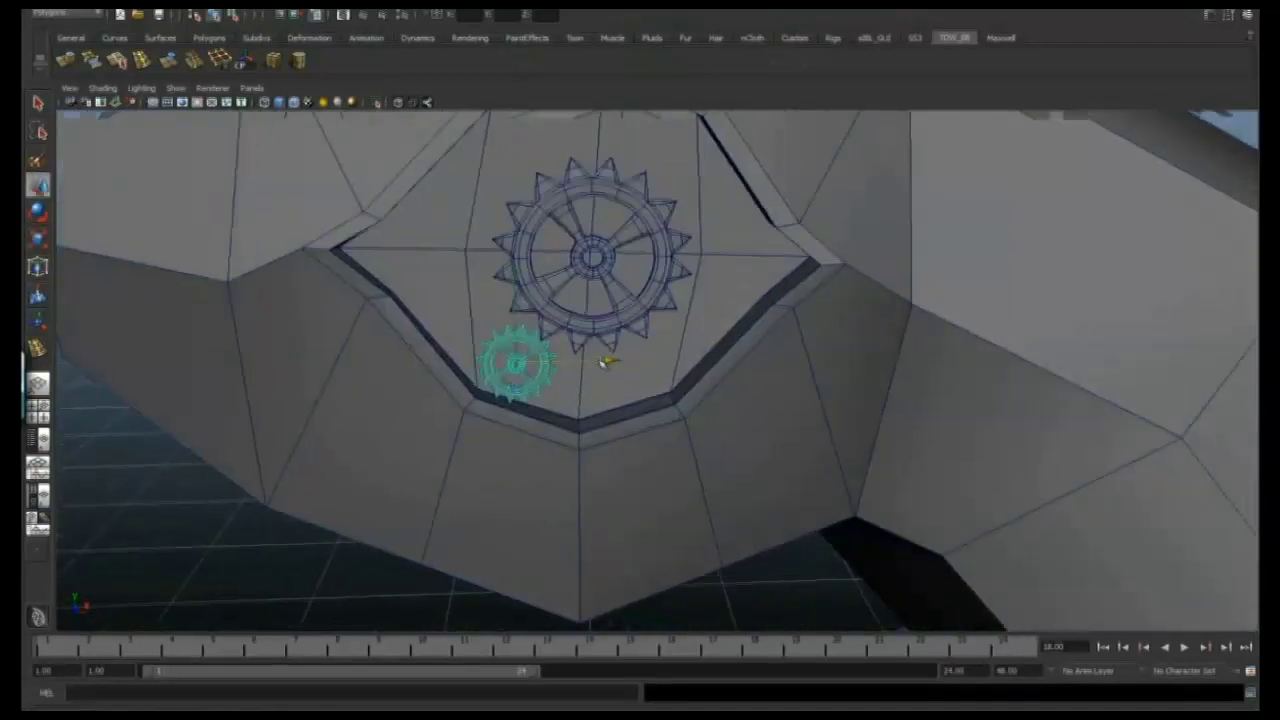
Duplicate the small gear twice and line up the copies along the socket's lower edge, rotated to mesh
key(e)
alt+drag(693, 300, 625, 310)
key(ctrl+d)
key(w)
key(e)
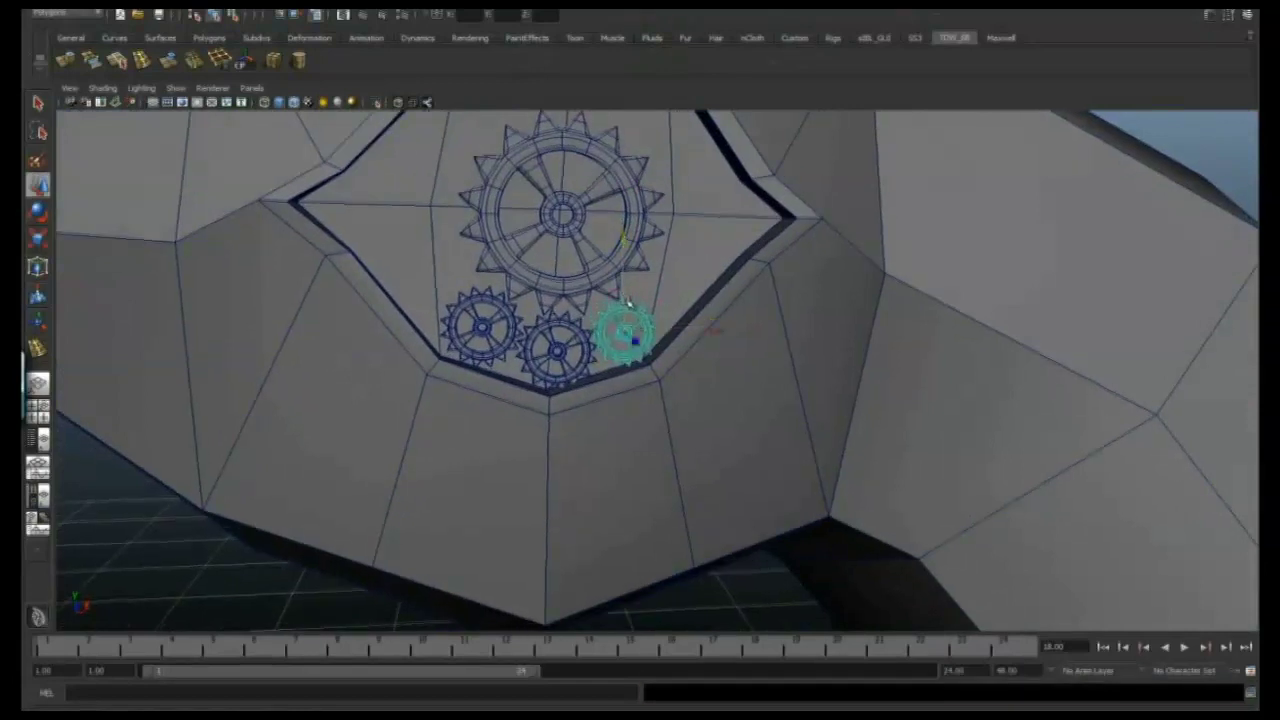
Adjust the lower small gears and add another copy beside the socket's lower front edge
click(578, 342)
key(w)
alt+drag(565, 366, 630, 390)
click(603, 420)
alt+drag(623, 307, 641, 333)
Rotate, scale and move another small gear copy into place near the eye corner on the neck side
key(e)
key(r)
alt+drag(565, 207, 587, 357)
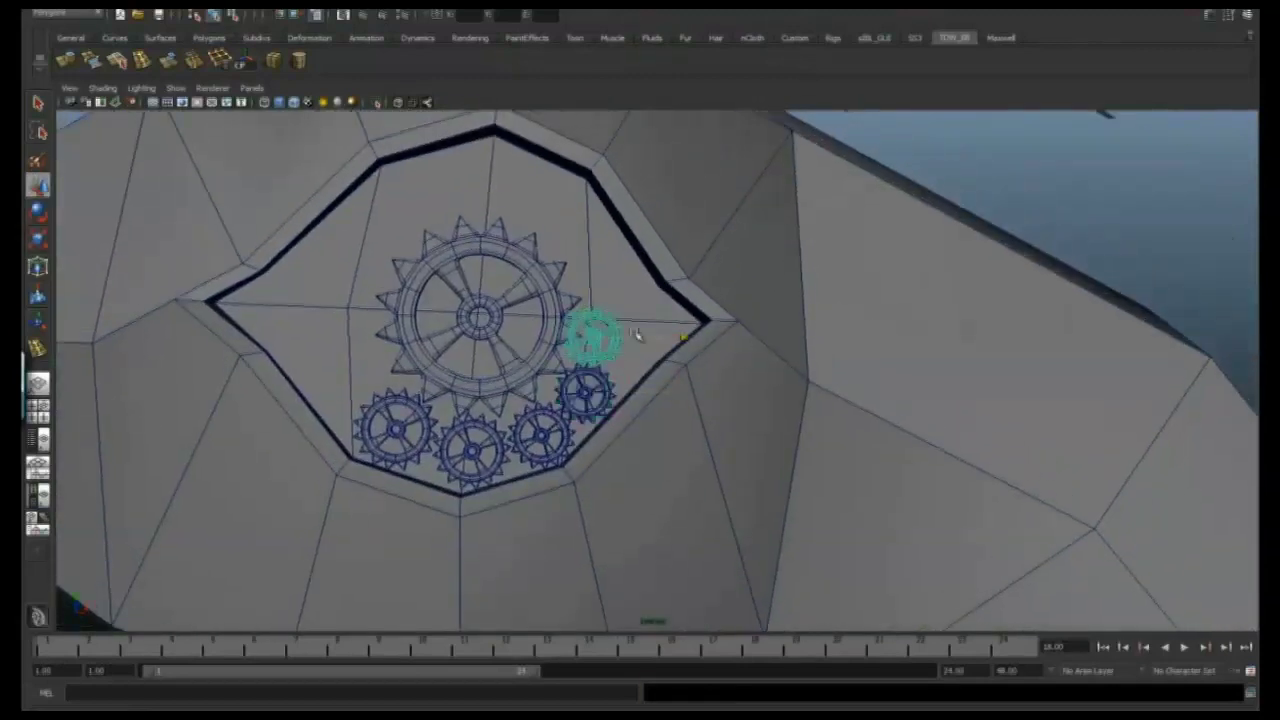
key(e)
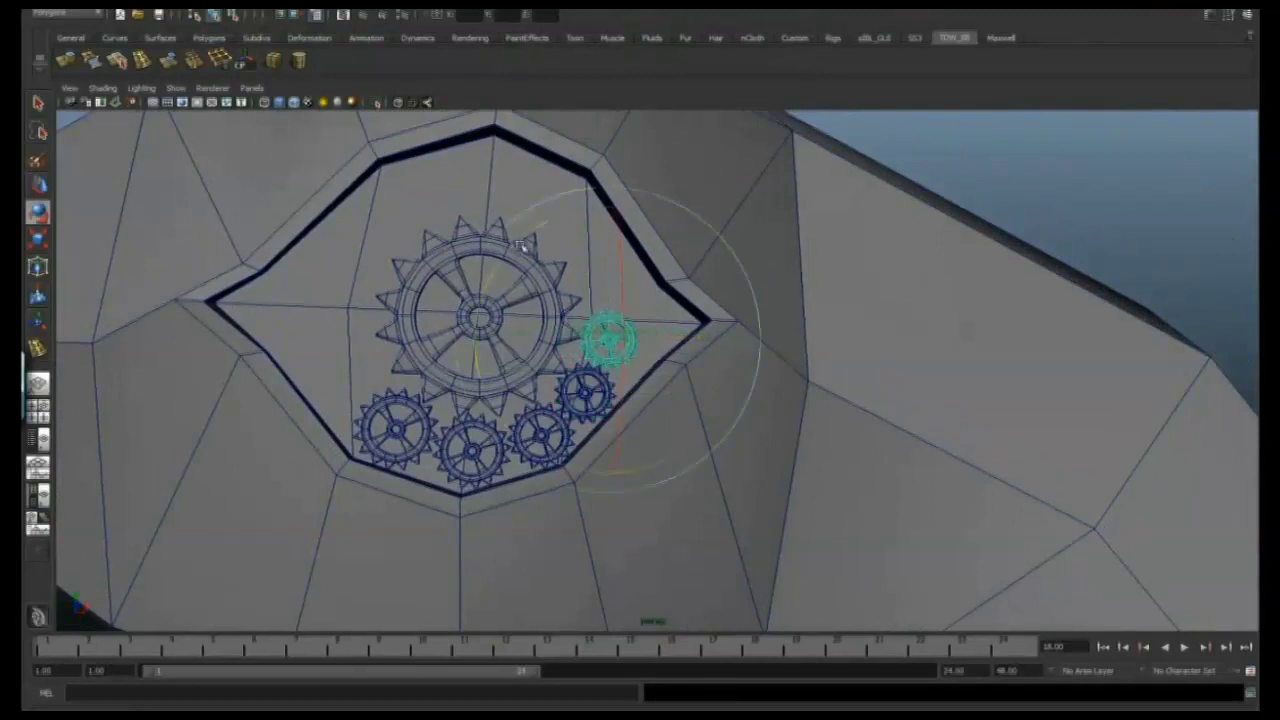
key(w)
alt+drag(670, 342, 580, 366)
Add small gear copies up the snout side of the large gear, rotating each to match the ring
key(shift+d)
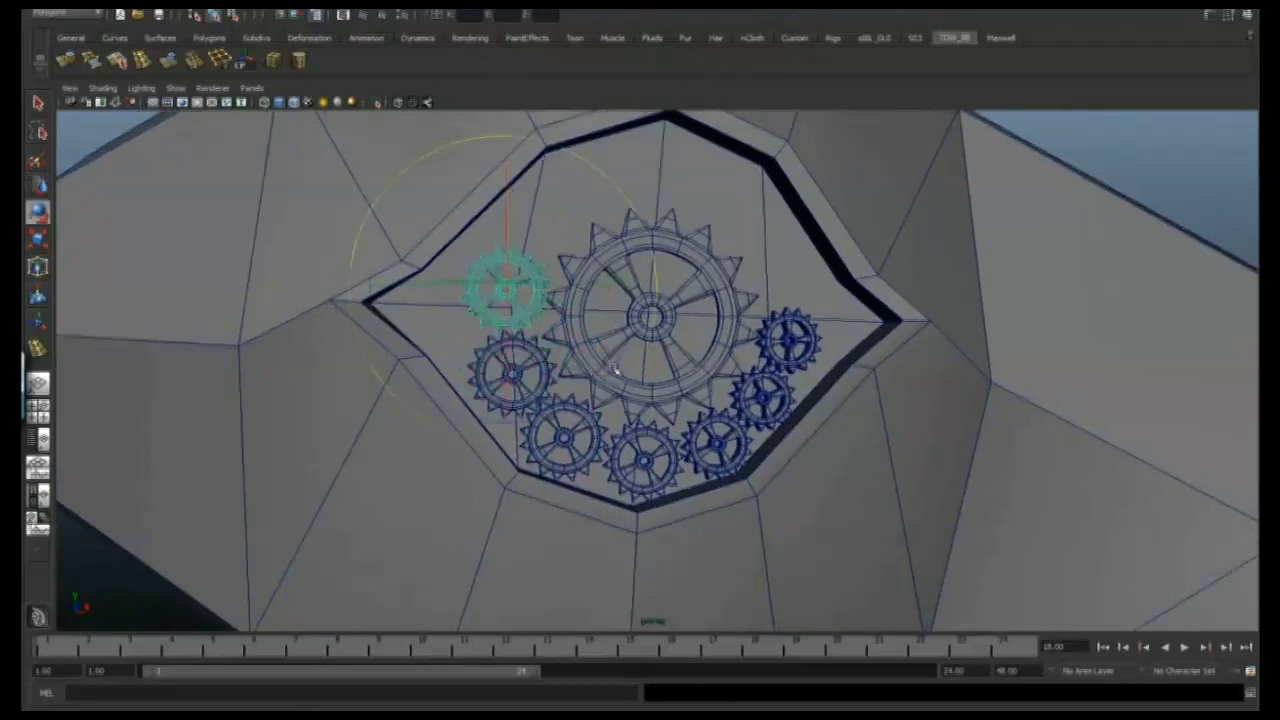
key(w)
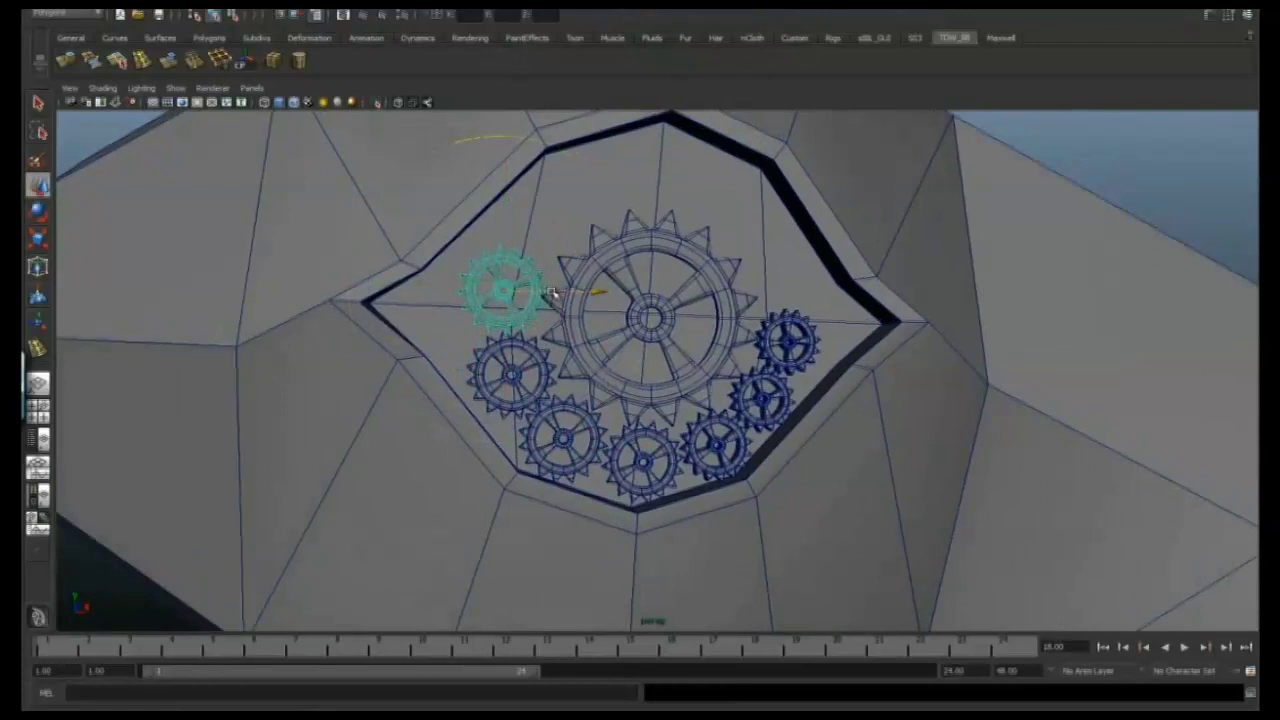
click(545, 358)
key(e)
alt+drag(390, 325, 528, 262)
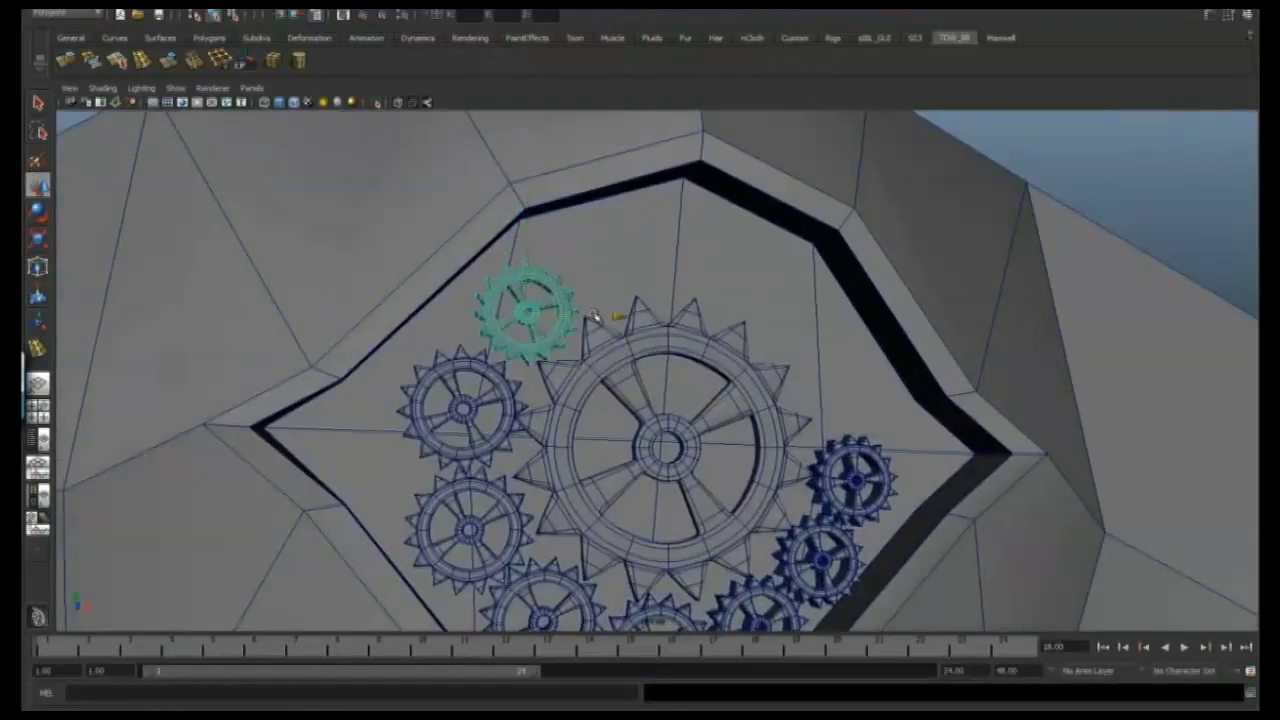
Duplicate small gears along the upper edge of the eye socket, continuing the ring around the large gear
alt+drag(540, 290, 640, 332)
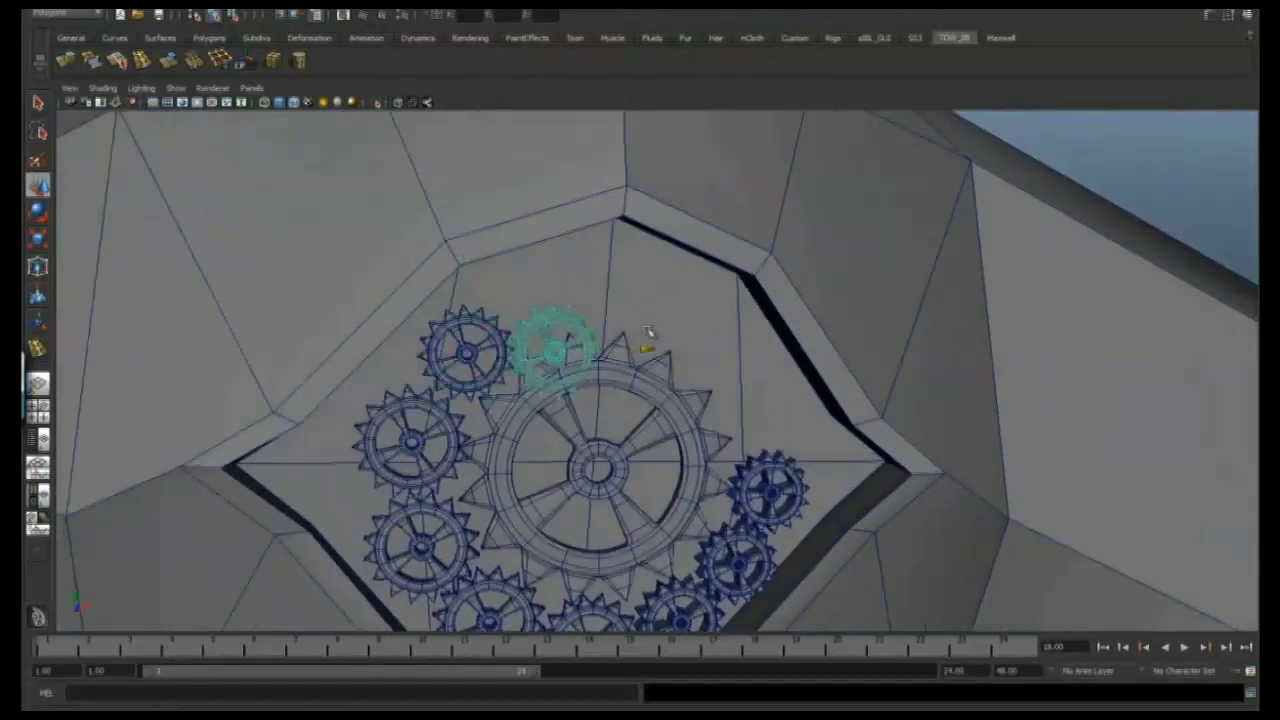
alt+drag(545, 272, 676, 288)
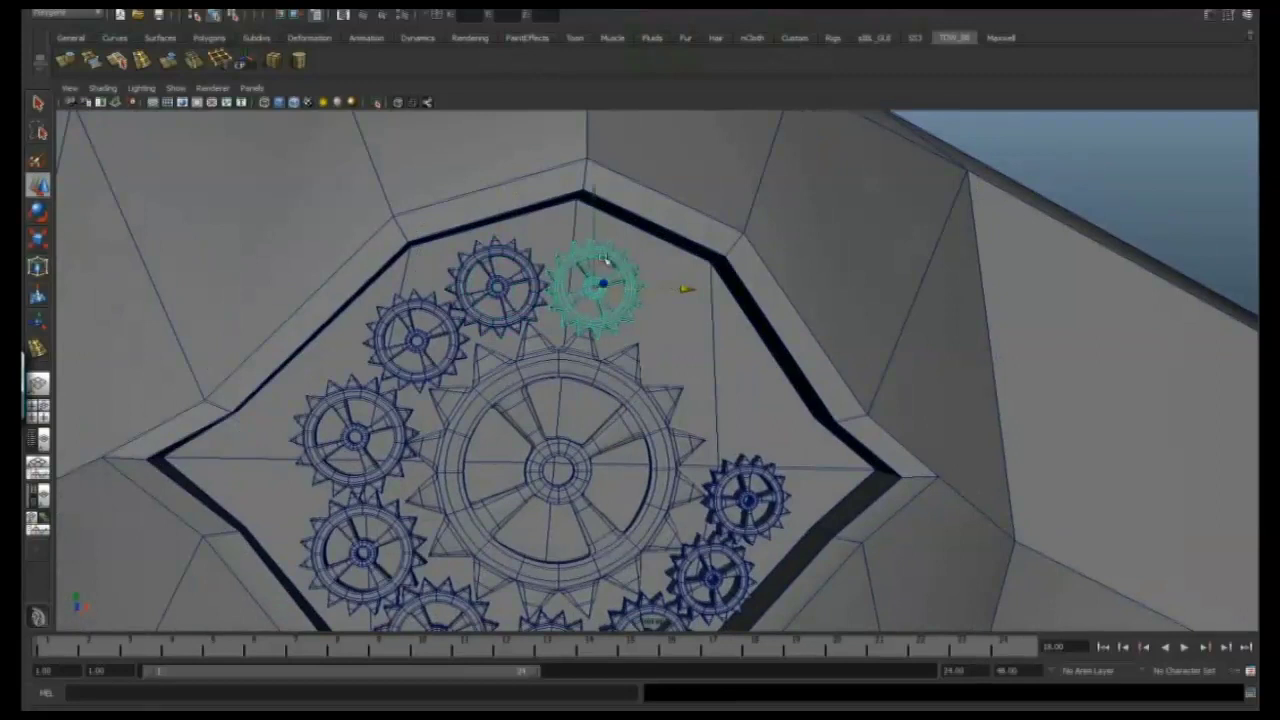
alt+drag(590, 241, 632, 388)
Place small gear copies down the neck side of the large gear to close the ring there
key(w)
alt+drag(640, 368, 655, 363)
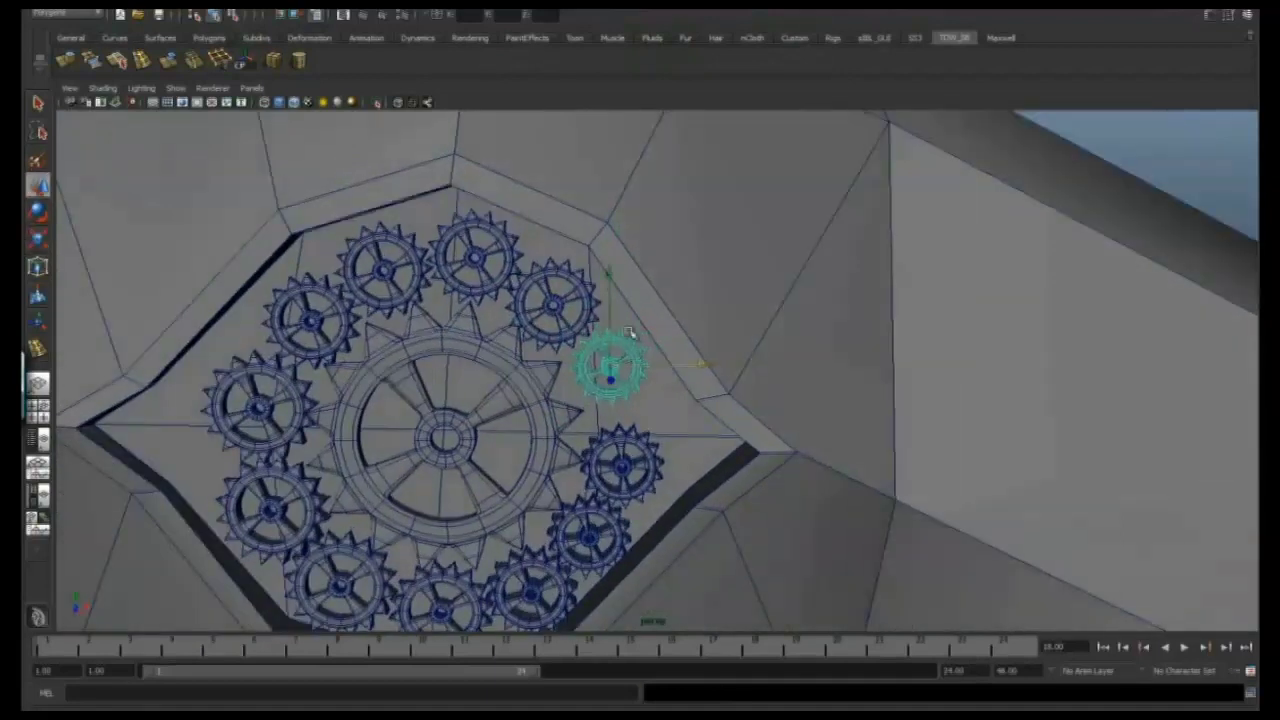
alt+drag(606, 322, 577, 268)
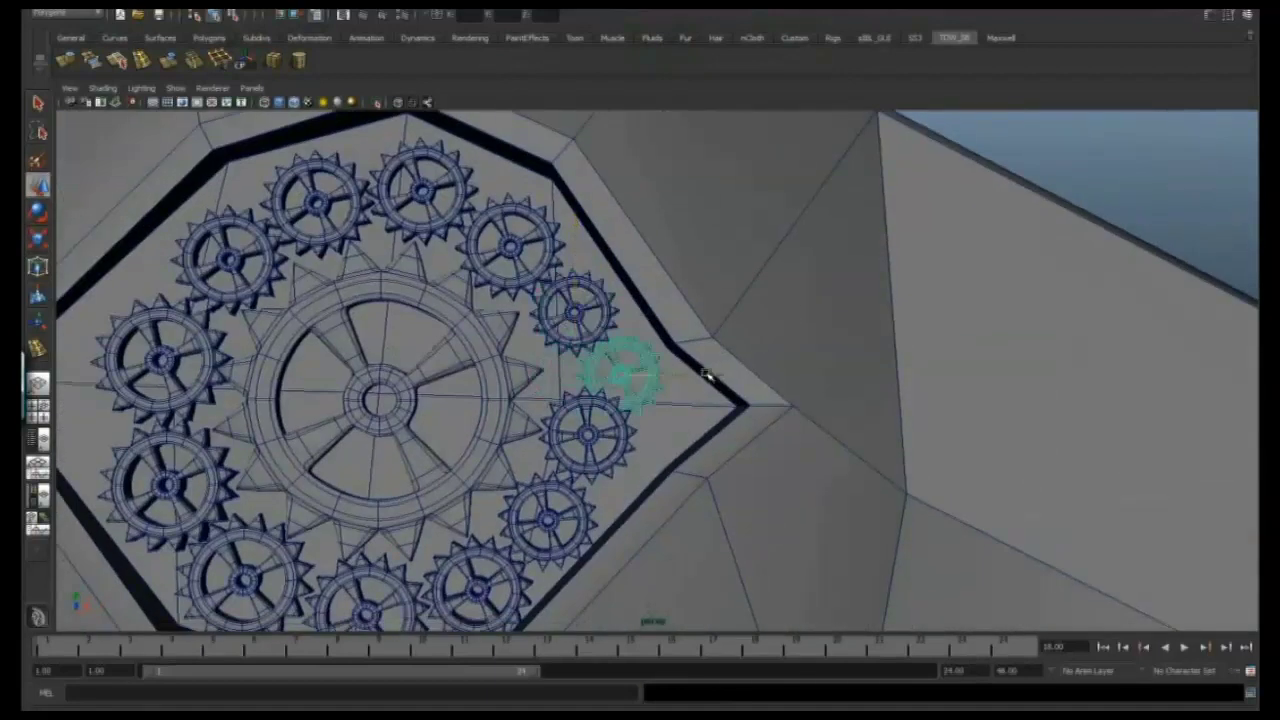
Reposition the small gears on the snout side and fill the remaining gap with another copy
alt+drag(717, 367, 603, 322)
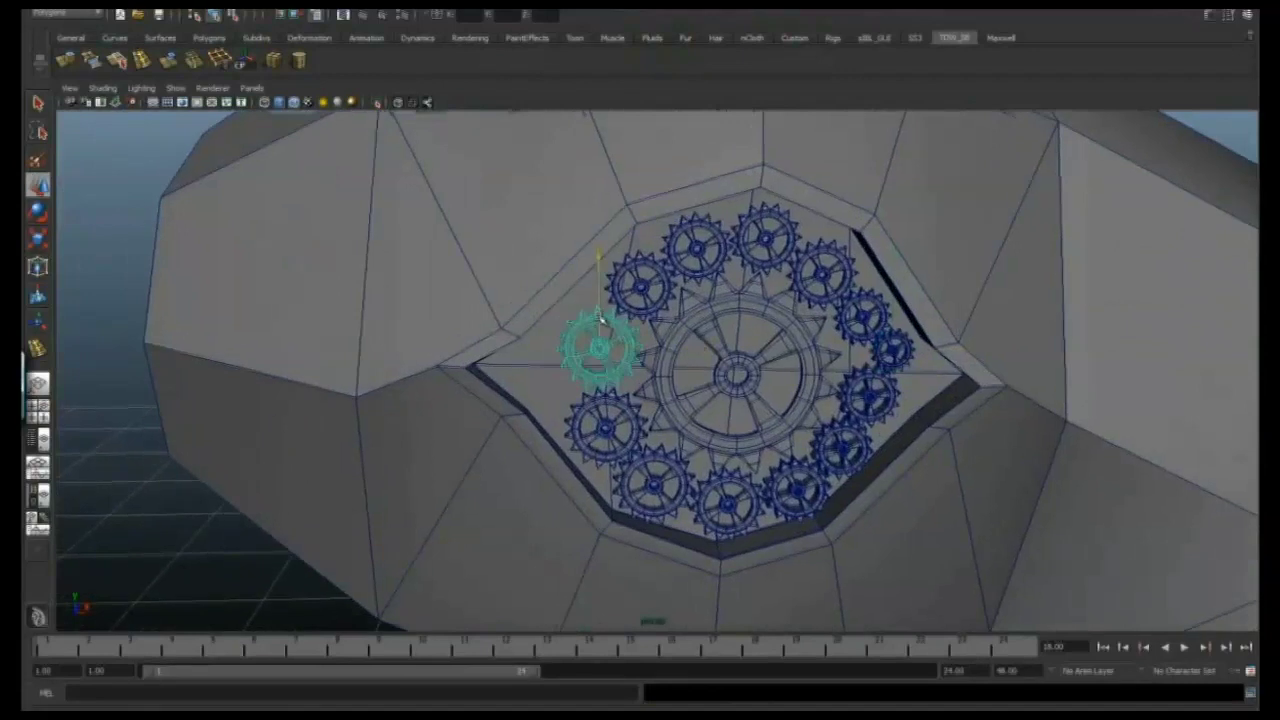
alt+drag(607, 411, 657, 326)
alt+drag(580, 292, 600, 307)
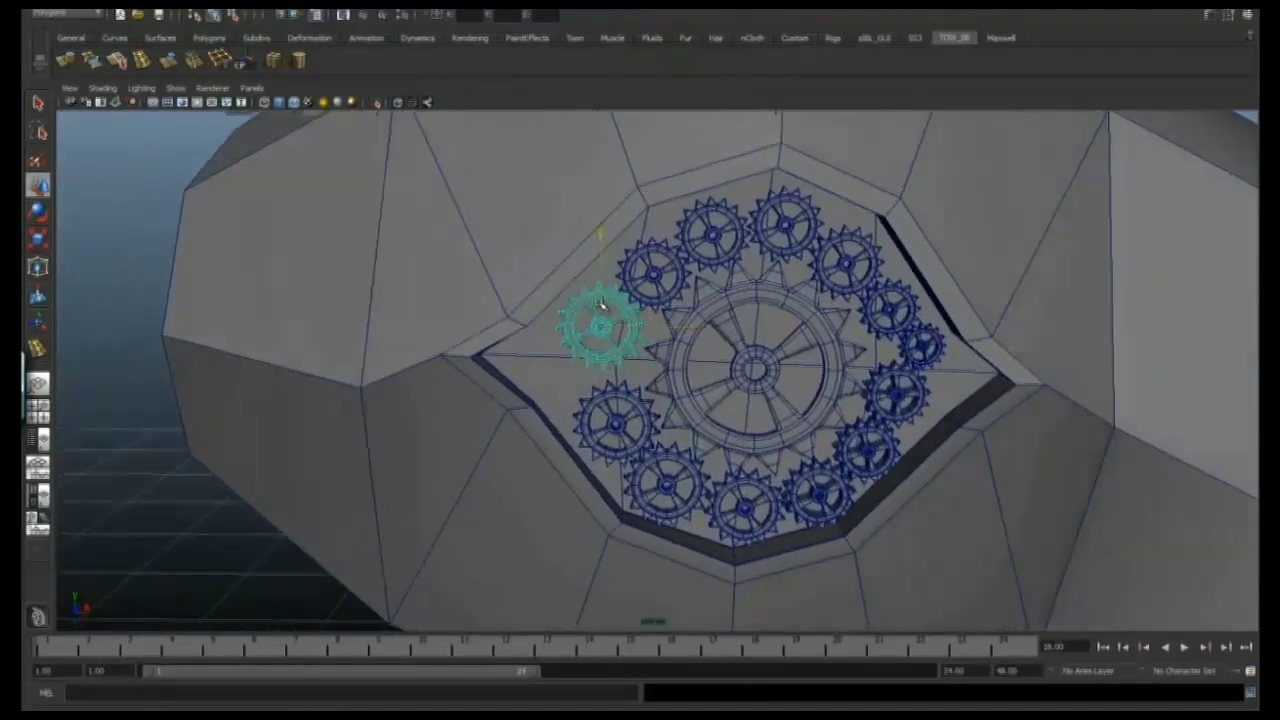
alt+drag(684, 325, 764, 345)
alt+drag(1095, 320, 1090, 333)
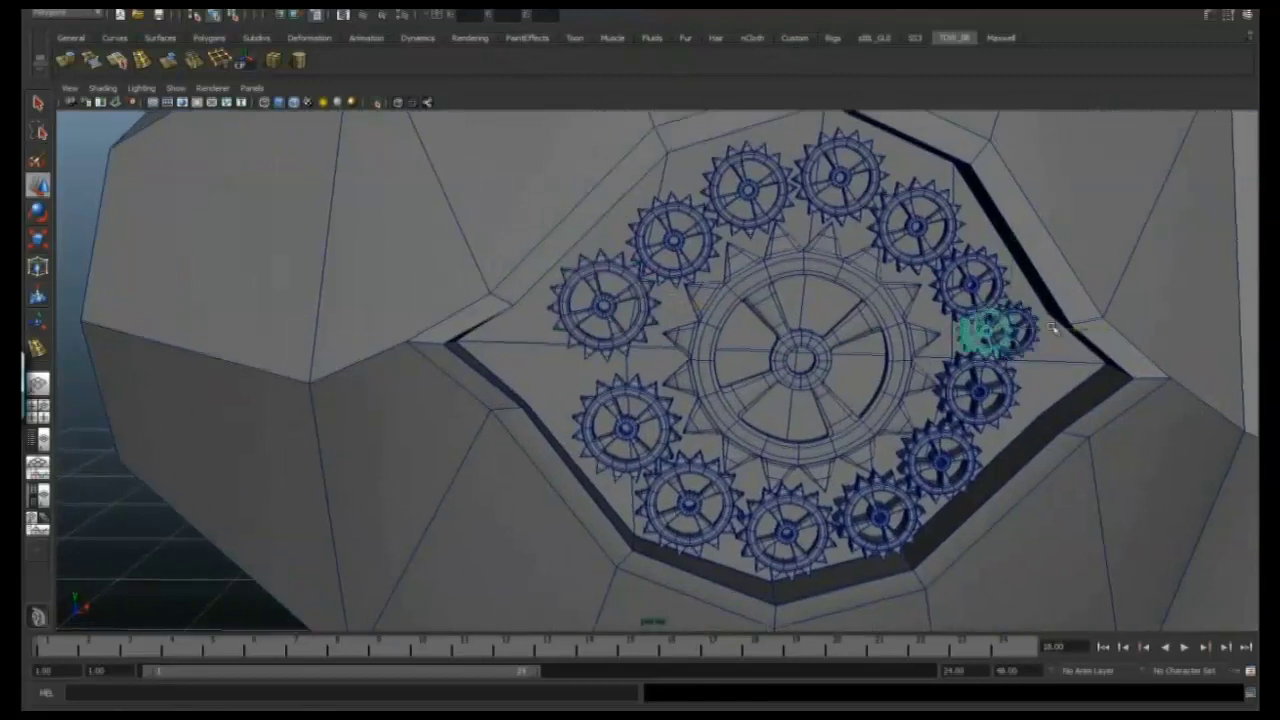
alt+drag(634, 373, 818, 290)
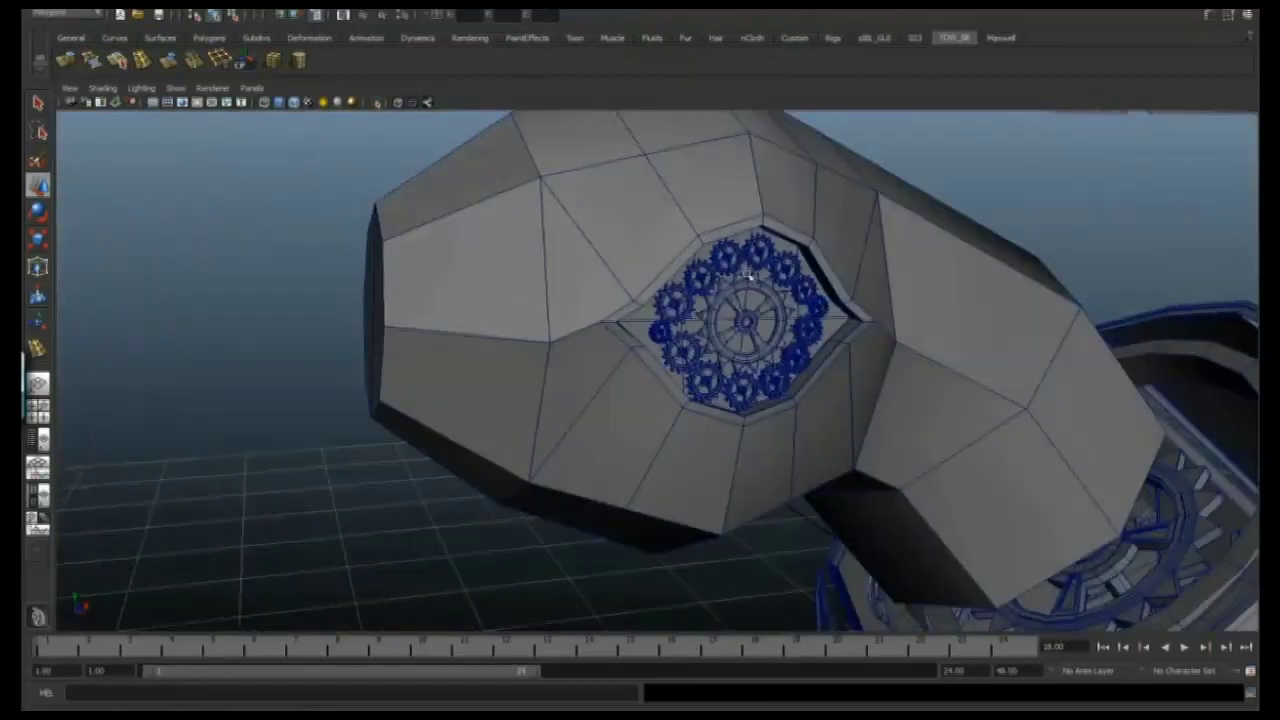
Select the rim faces around the eye socket and duplicate them as a separate eyelid strip
alt+drag(772, 206, 745, 330)
right_drag(745, 330, 760, 300)
click(771, 271)
key(e)
alt+drag(771, 271, 478, 322)
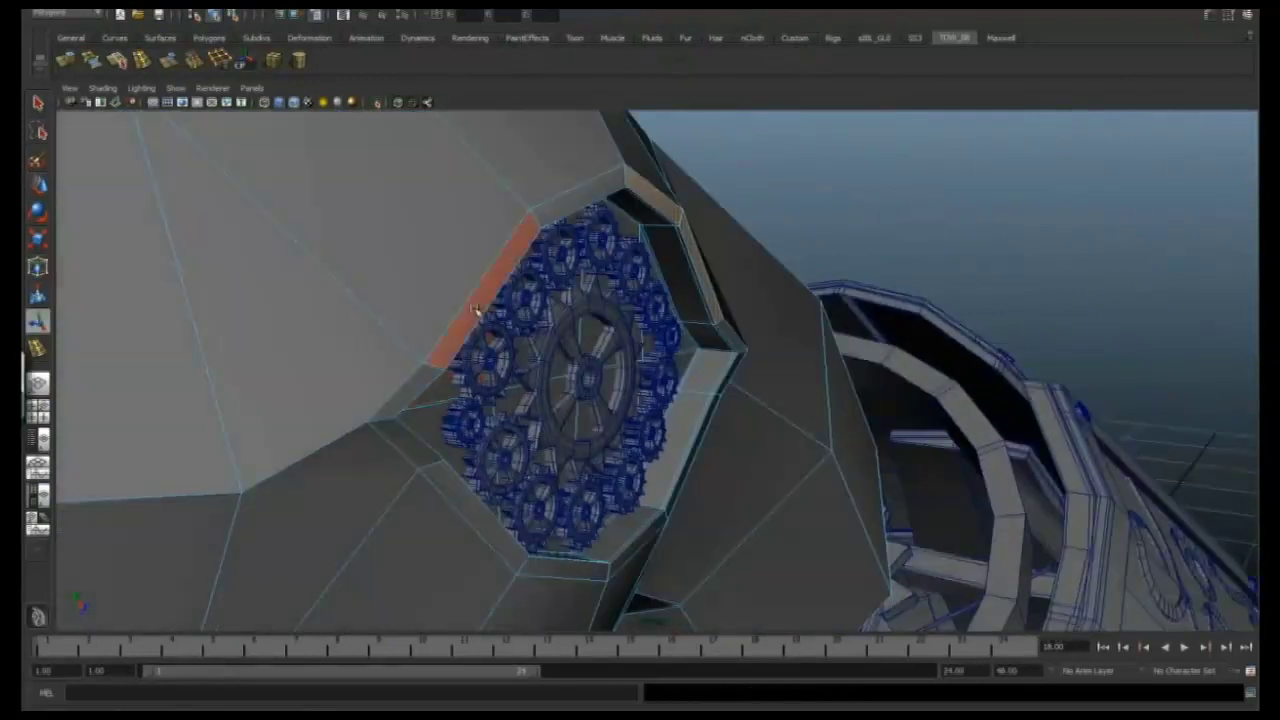
alt+drag(463, 396, 466, 388)
alt+drag(660, 382, 309, 251)
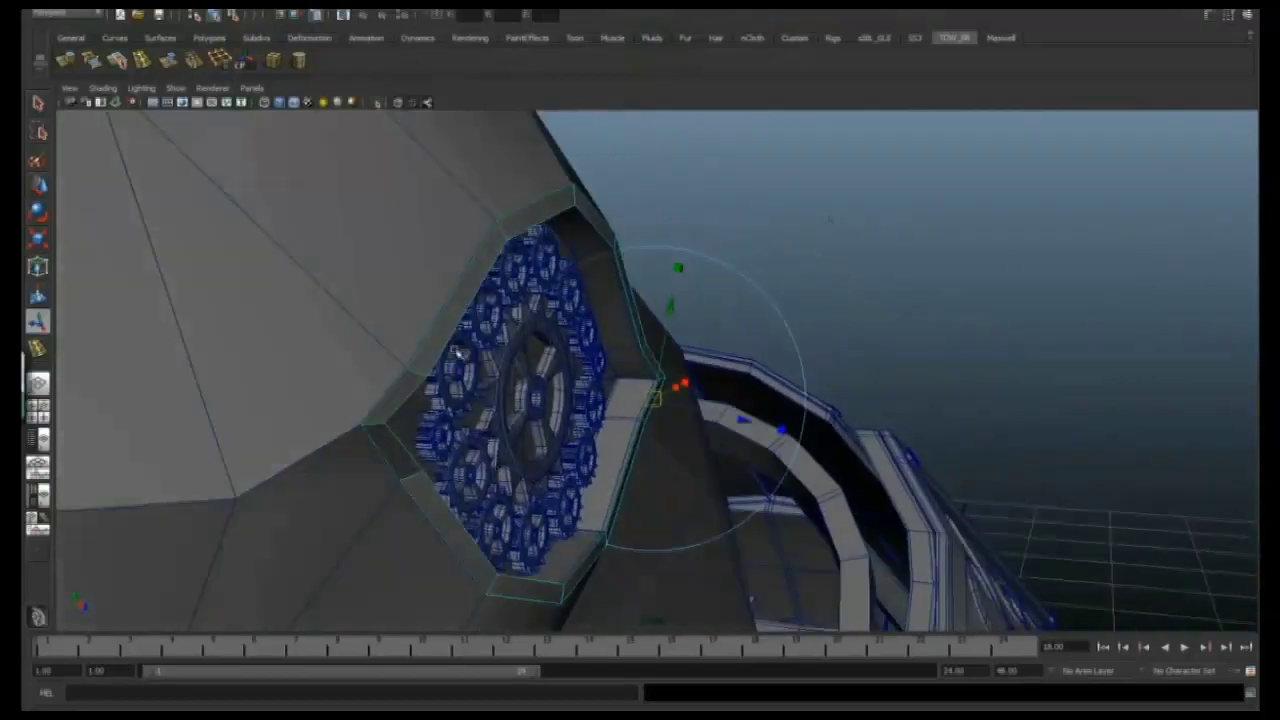
Extrude all faces of the eyelid strip outward to give it thickness
alt+drag(450, 299, 452, 311)
alt+drag(575, 397, 457, 306)
right_drag(457, 306, 445, 265)
click(65, 60)
alt+drag(786, 226, 578, 397)
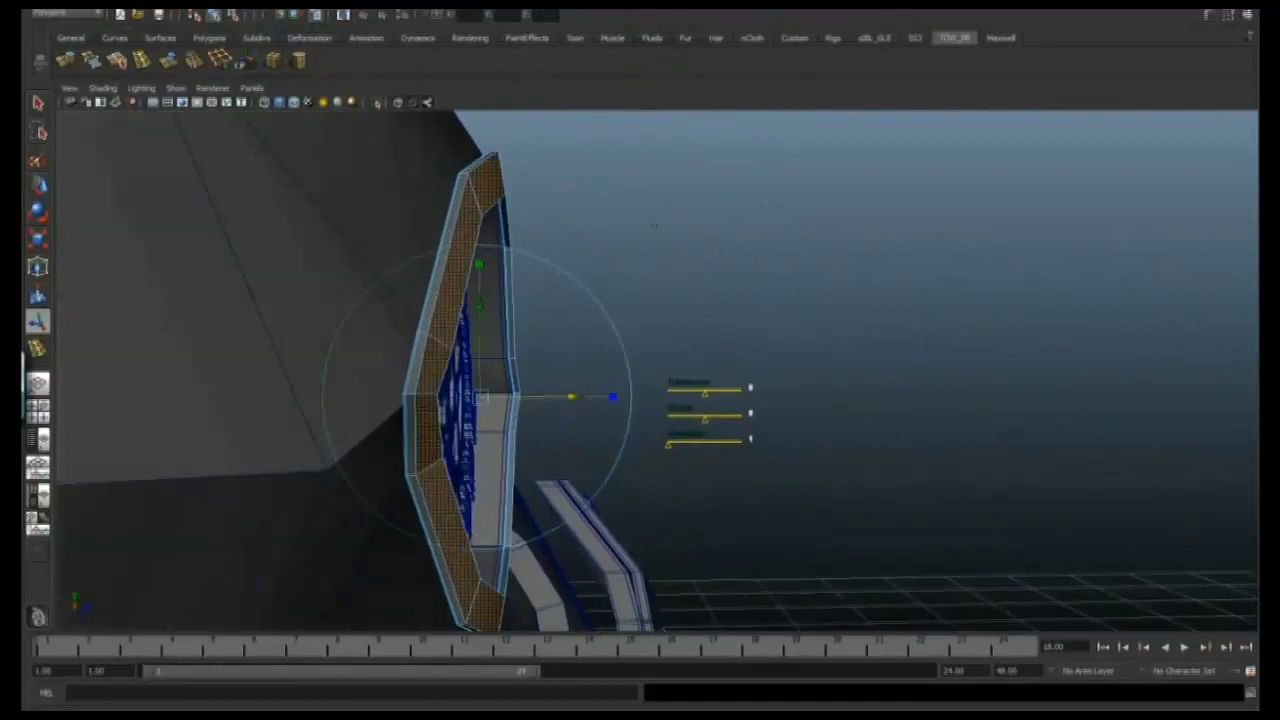
alt+drag(518, 247, 462, 358)
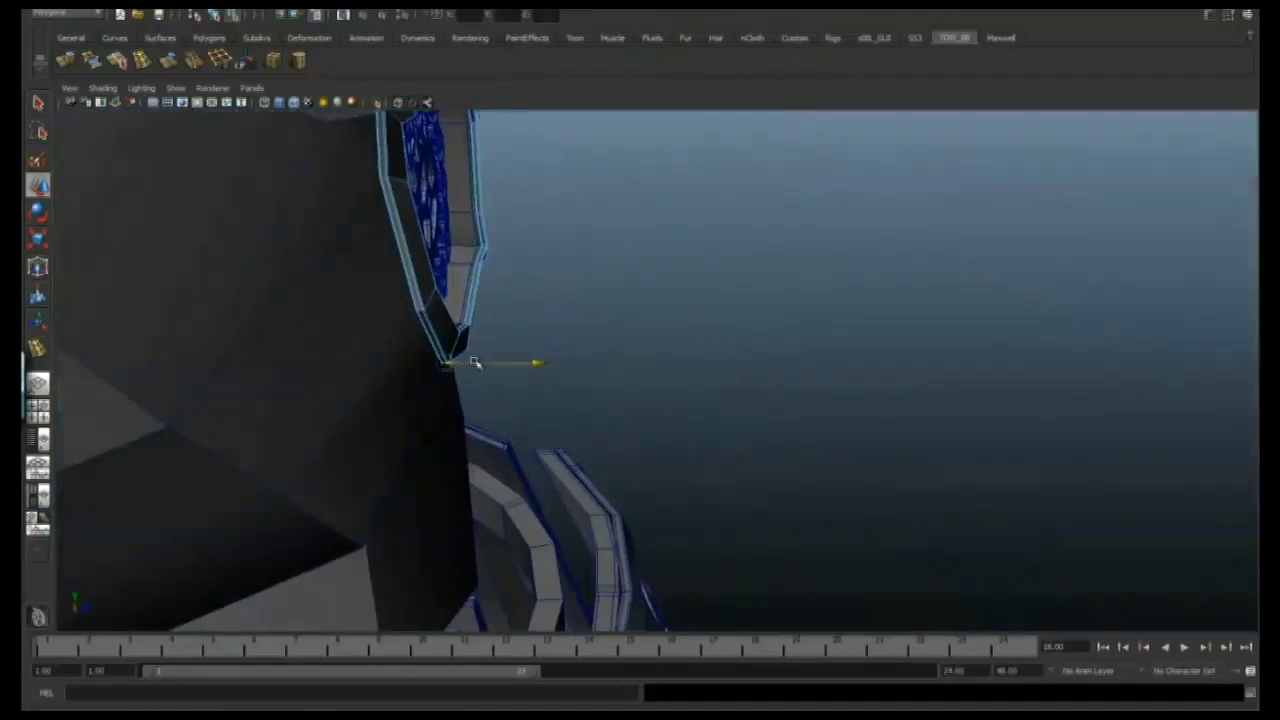
Move the vertices of the eyelid ring to fit it against the head's surface
alt+drag(445, 311, 600, 320)
alt+right_drag(600, 320, 425, 384)
key(w)
alt+drag(407, 381, 430, 350)
key(y)
alt+drag(400, 250, 426, 438)
alt+drag(332, 376, 460, 429)
Display the head and eyelid ring with smooth preview, and frame the eye
key(f)
click(39, 104)
alt+drag(260, 200, 520, 274)
alt+right_drag(500, 273, 694, 306)
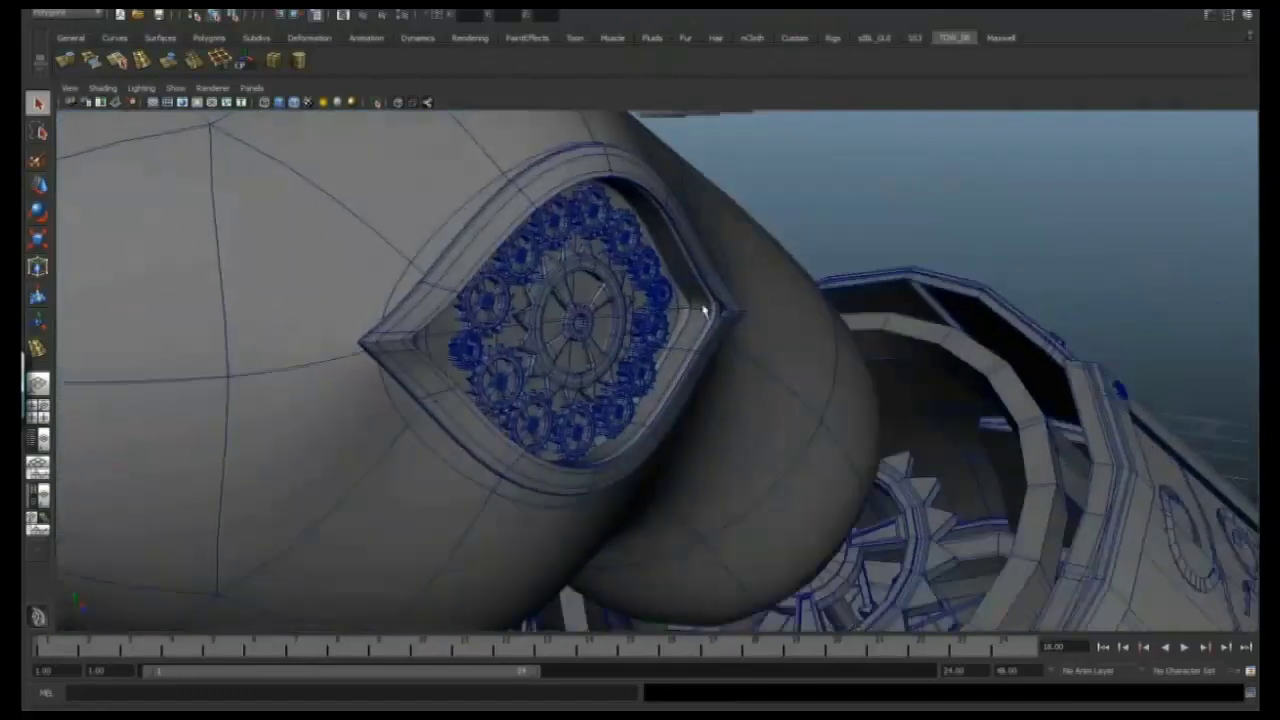
Turn off the wireframe overlay on shaded objects and inspect the smoothed head with its geared eye
alt+drag(694, 306, 827, 301)
mouse_move(467, 356)
alt+mouse_down()
mouse_move(337, 329)
mouse_move(632, 372)
mouse_move(506, 354)
mouse_move(737, 323)
mouse_move(600, 354)
mouse_move(629, 361)
mouse_move(731, 286)
mouse_move(710, 300)
mouse_move(600, 280)
alt+mouse_up()
key(w)
click(103, 88)
click(129, 222)
mouse_move(320, 330)
alt+mouse_down()
mouse_move(488, 325)
mouse_move(555, 305)
mouse_move(688, 342)
mouse_move(700, 240)
mouse_move(720, 280)
mouse_move(540, 237)
mouse_move(677, 268)
mouse_move(638, 287)
alt+mouse_up()
click(551, 309)
click(707, 336)
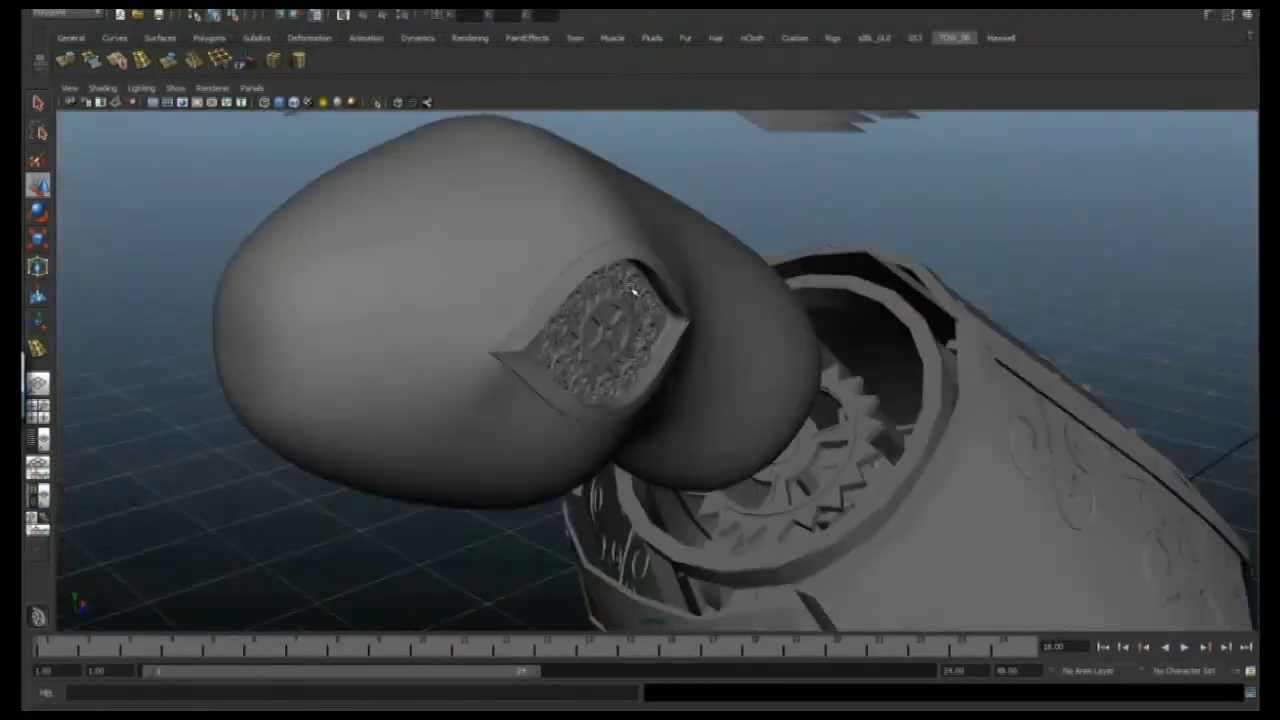
Extrude the faces at the front end of the head slightly forward and preview the result smoothed
key(1)
alt+drag(410, 277, 569, 315)
alt+drag(390, 257, 588, 446)
key(e)
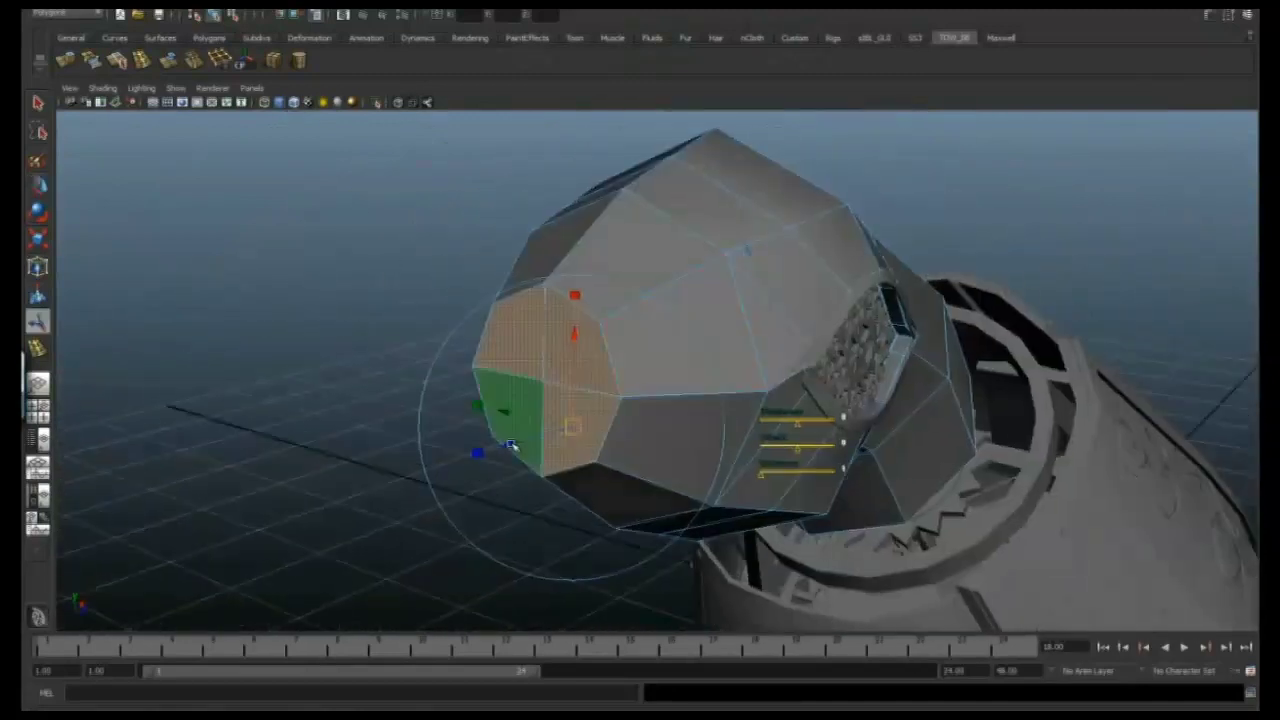
alt+drag(510, 438, 508, 348)
key(3)
Check the head and neck against the ornate body, and return the head to its unsmoothed display
alt+drag(718, 357, 648, 366)
alt+drag(825, 404, 577, 385)
key(q)
key(Down)
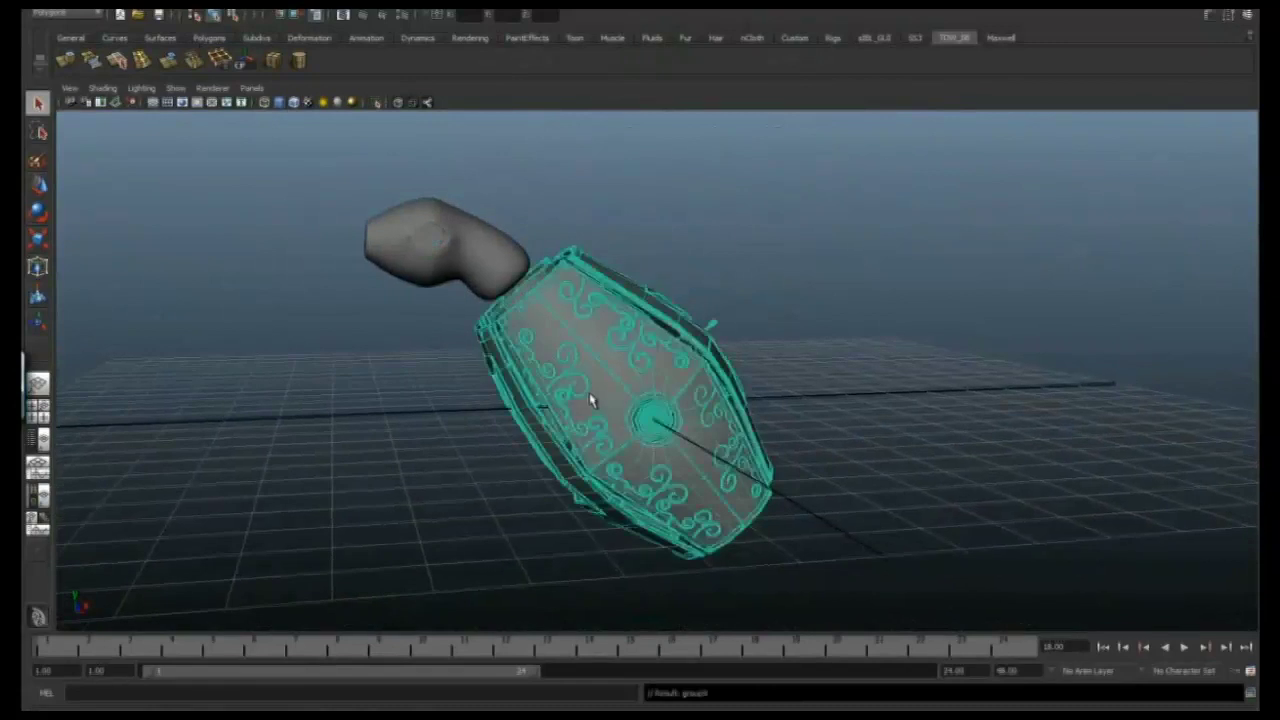
alt+drag(700, 480, 740, 363)
key(1)
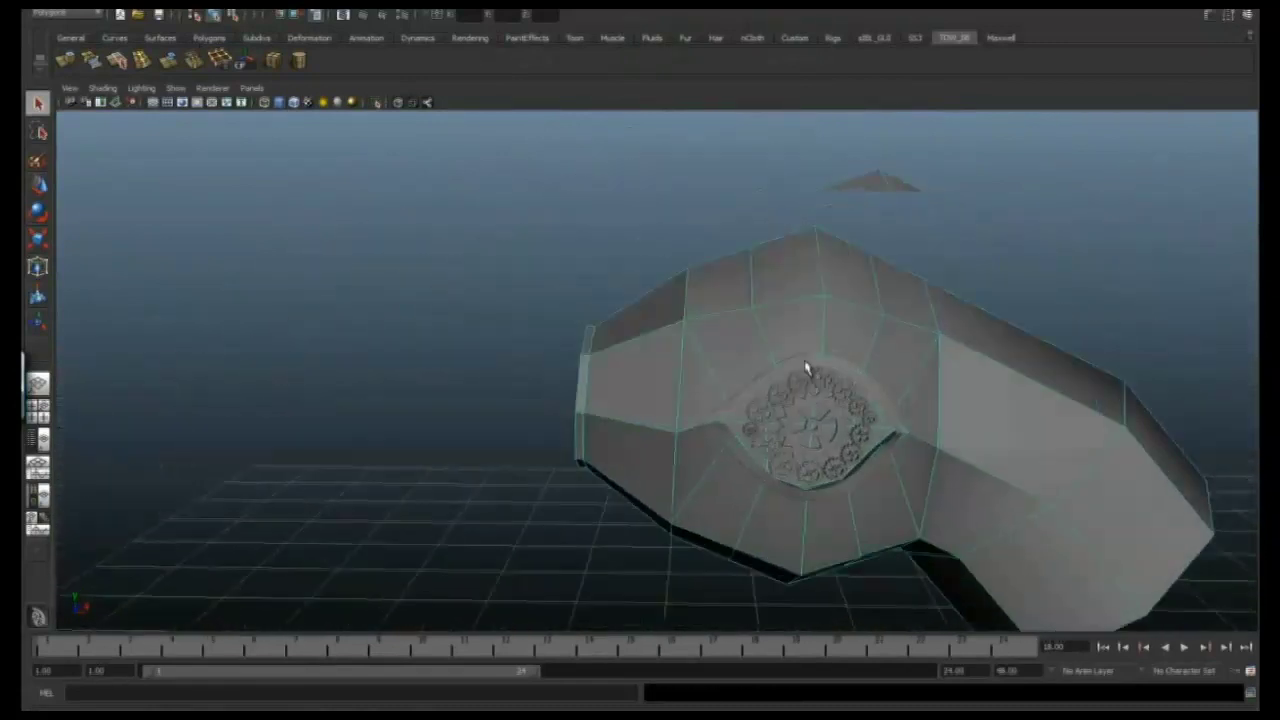
Insert an edge loop along the head's side between snout and eye, and duplicate the resulting narrow strip of faces
alt+drag(784, 432, 658, 418)
click(142, 60)
mouse_move(531, 306)
alt+mouse_down()
mouse_move(655, 368)
mouse_move(526, 291)
alt+mouse_up()
key(q)
alt+right_drag(526, 291, 614, 289)
click(350, 345)
alt+drag(350, 345, 490, 474)
key(w)
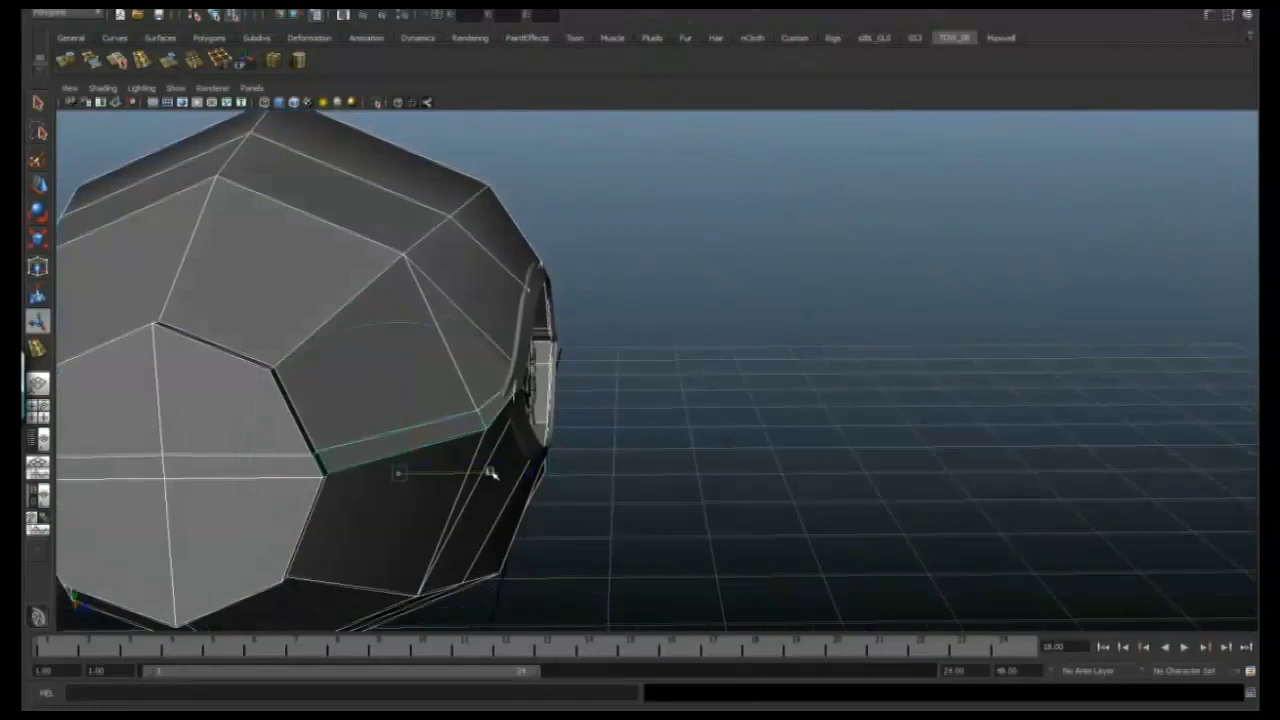
Move the rear vertices of the side strip so its end meets the front corner of the eyelid
alt+drag(401, 322, 466, 254)
alt+right_drag(466, 254, 651, 266)
alt+drag(651, 266, 720, 355)
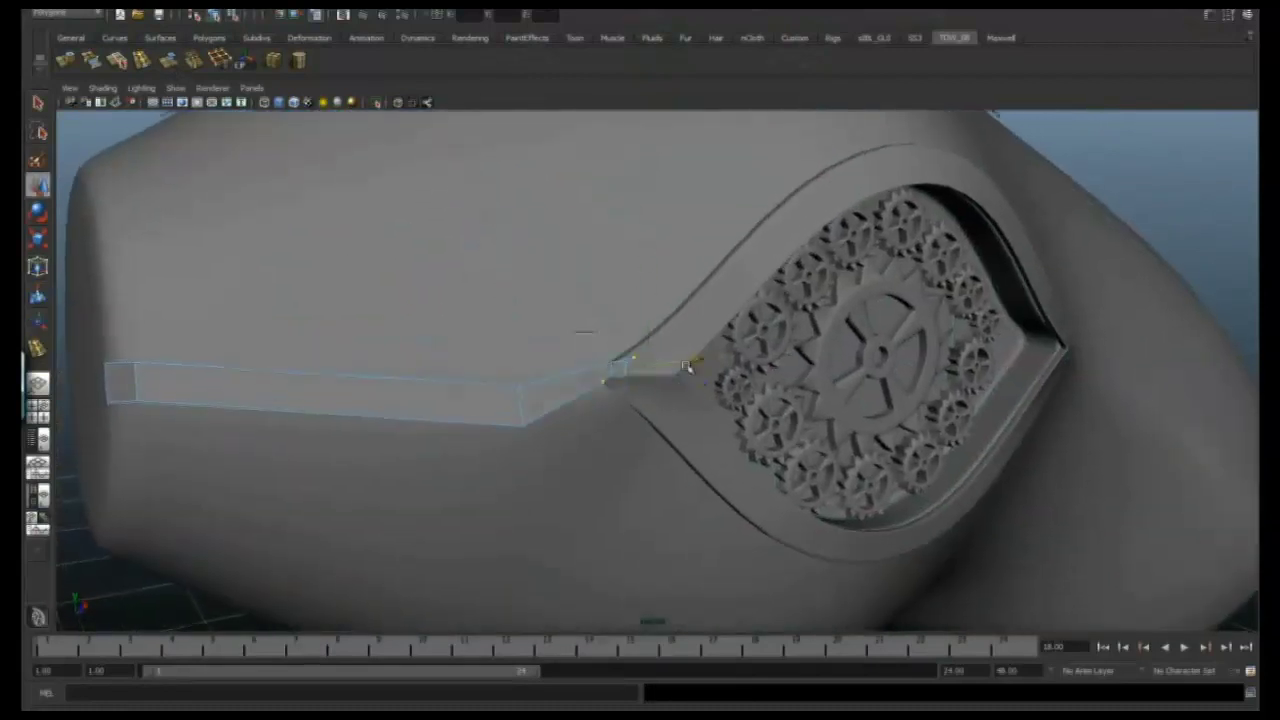
alt+drag(592, 336, 481, 416)
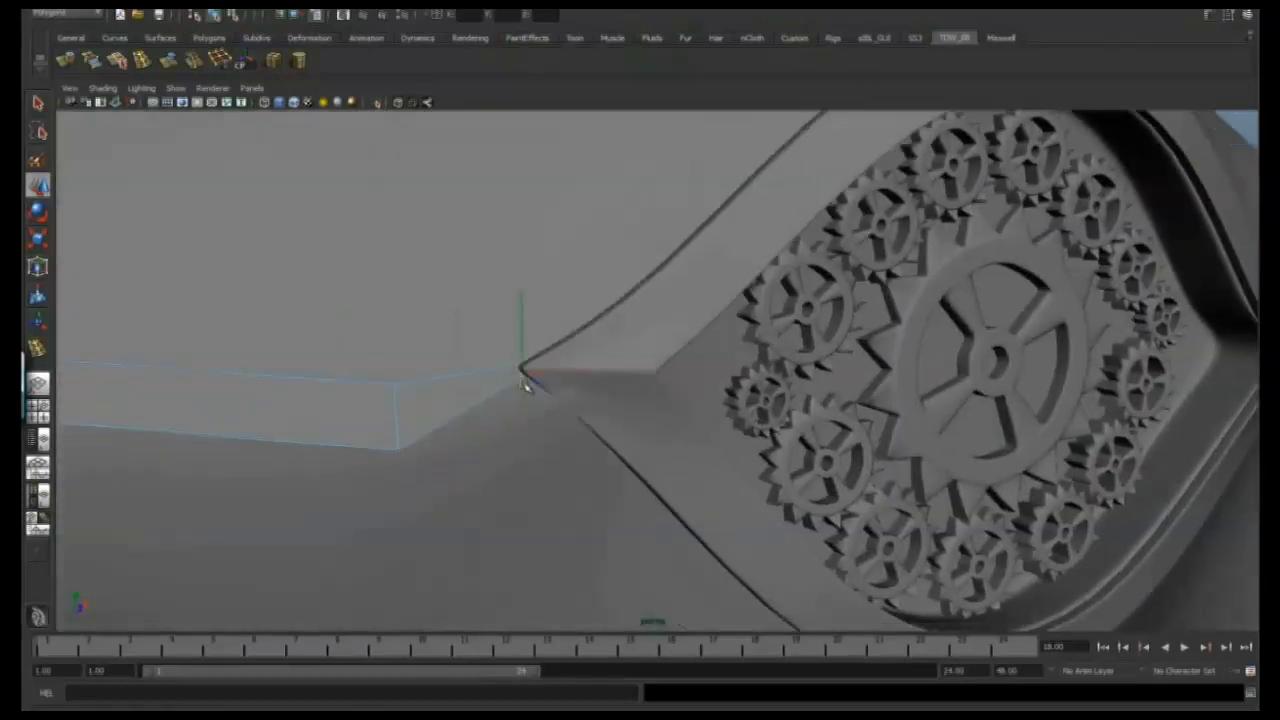
alt+drag(519, 368, 442, 430)
alt+drag(466, 473, 440, 421)
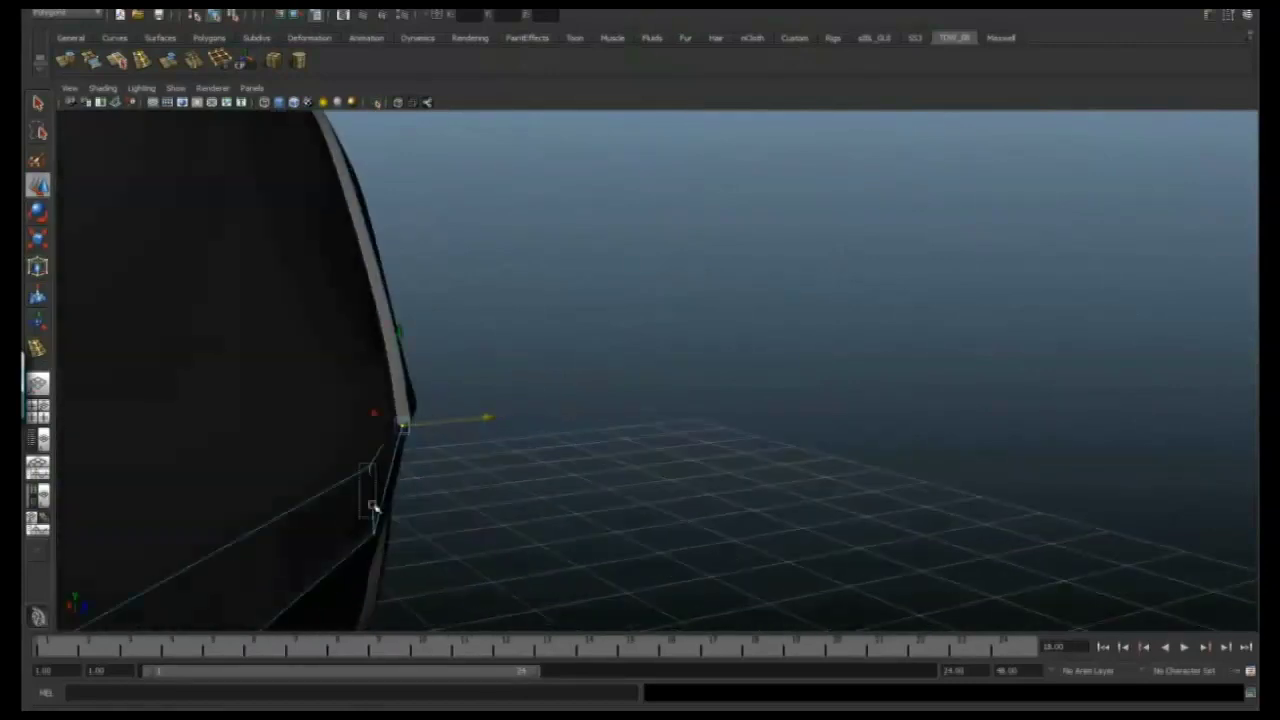
Extrude the faces of the side strip outward to give it thickness
alt+drag(422, 497, 628, 444)
mouse_move(628, 444)
right_down()
mouse_move(658, 425)
mouse_move(620, 420)
right_up()
alt+drag(620, 420, 222, 62)
alt+drag(479, 322, 666, 331)
key(ctrl+e)
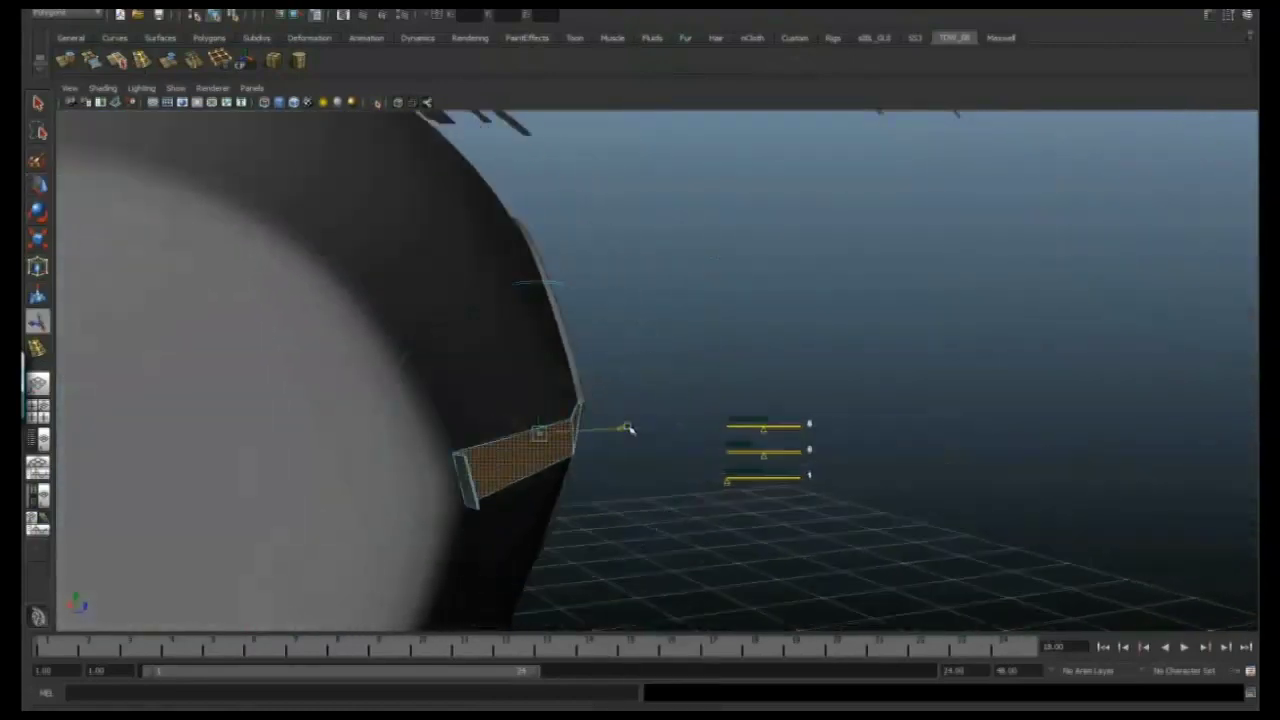
Move the vertices at the snout end of the side strip to fit it against the unsmoothed head
alt+drag(250, 87, 728, 291)
alt+drag(630, 432, 655, 393)
key(1)
right_drag(609, 390, 758, 343)
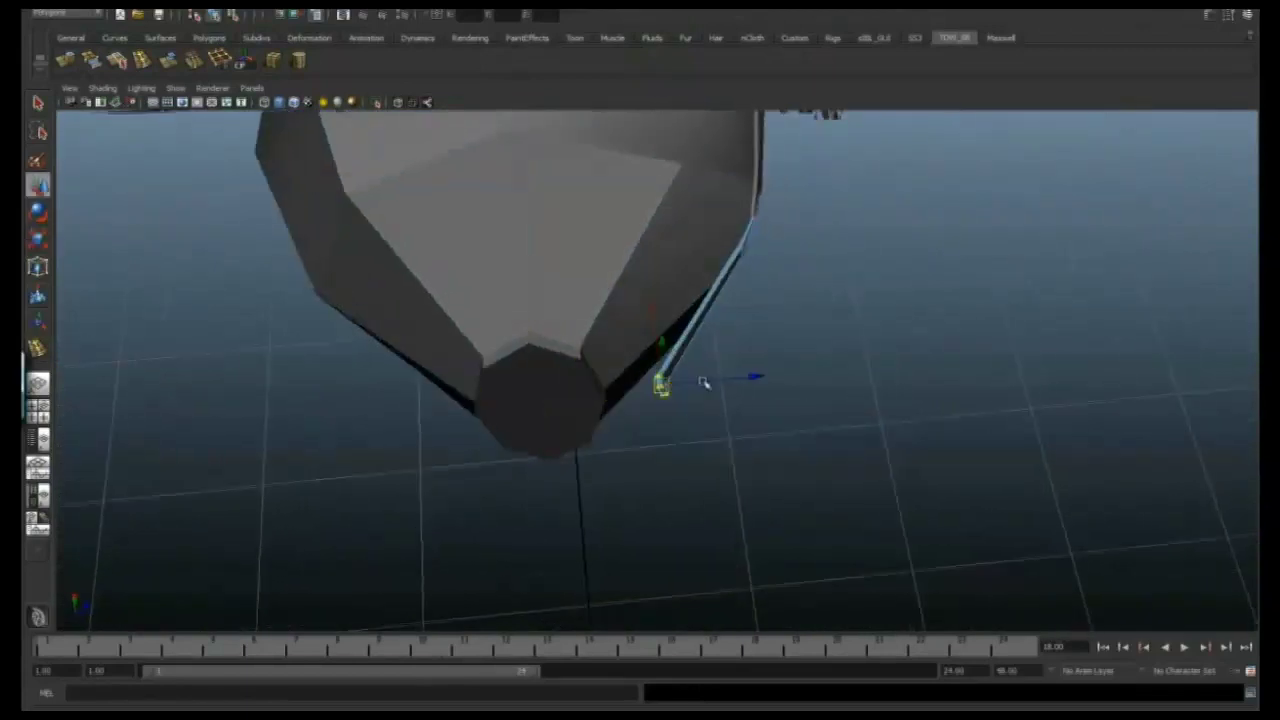
alt+drag(652, 399, 257, 157)
click(652, 394)
Extrude the head's front end faces inset and inward to form a rimmed snout opening
click(65, 60)
alt+drag(65, 60, 700, 342)
alt+drag(551, 444, 675, 400)
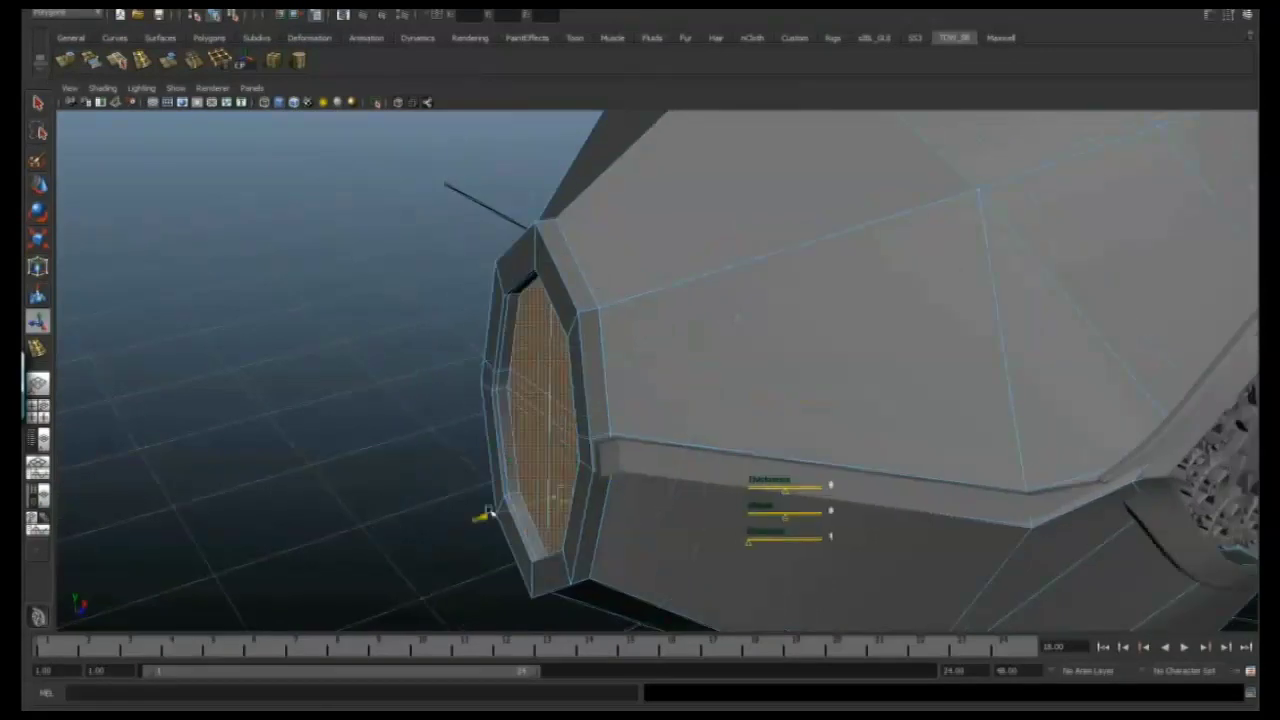
alt+drag(617, 487, 814, 386)
key(3)
Make a separate ring around the snout opening, extrude it to give it thickness, and display it smoothed
key(1)
key(e)
key(f)
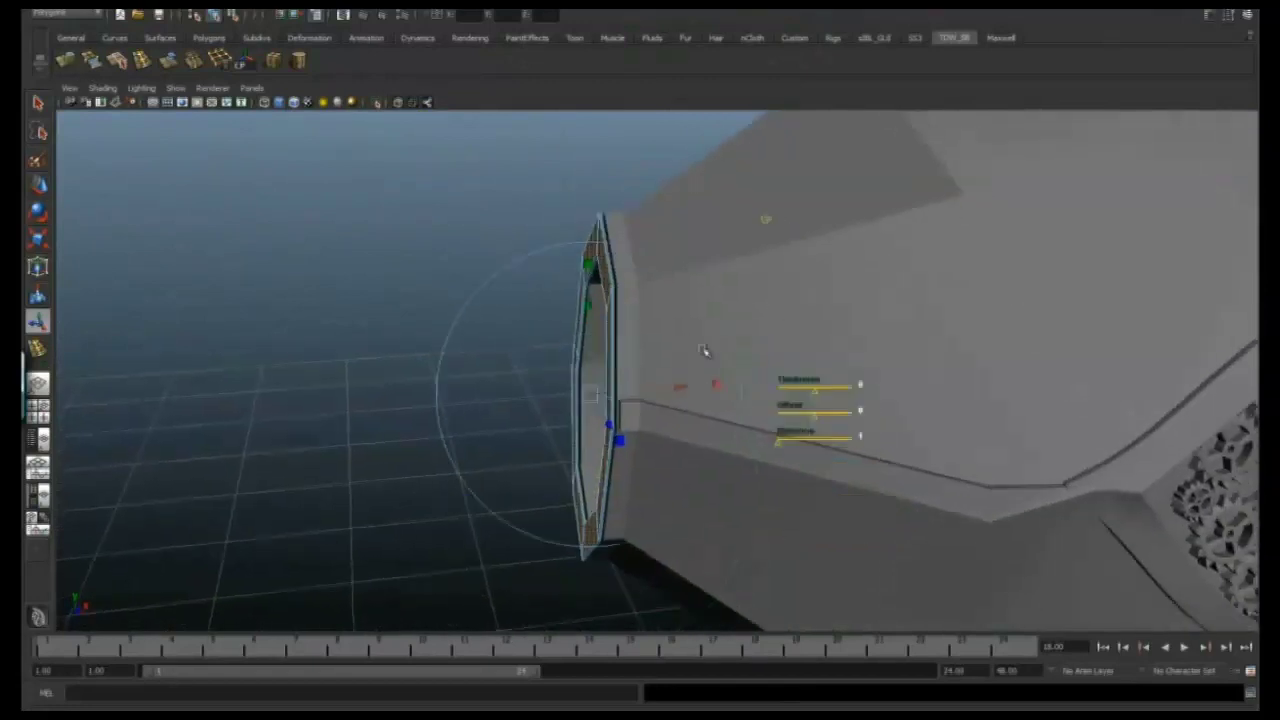
alt+drag(500, 483, 622, 343)
key(3)
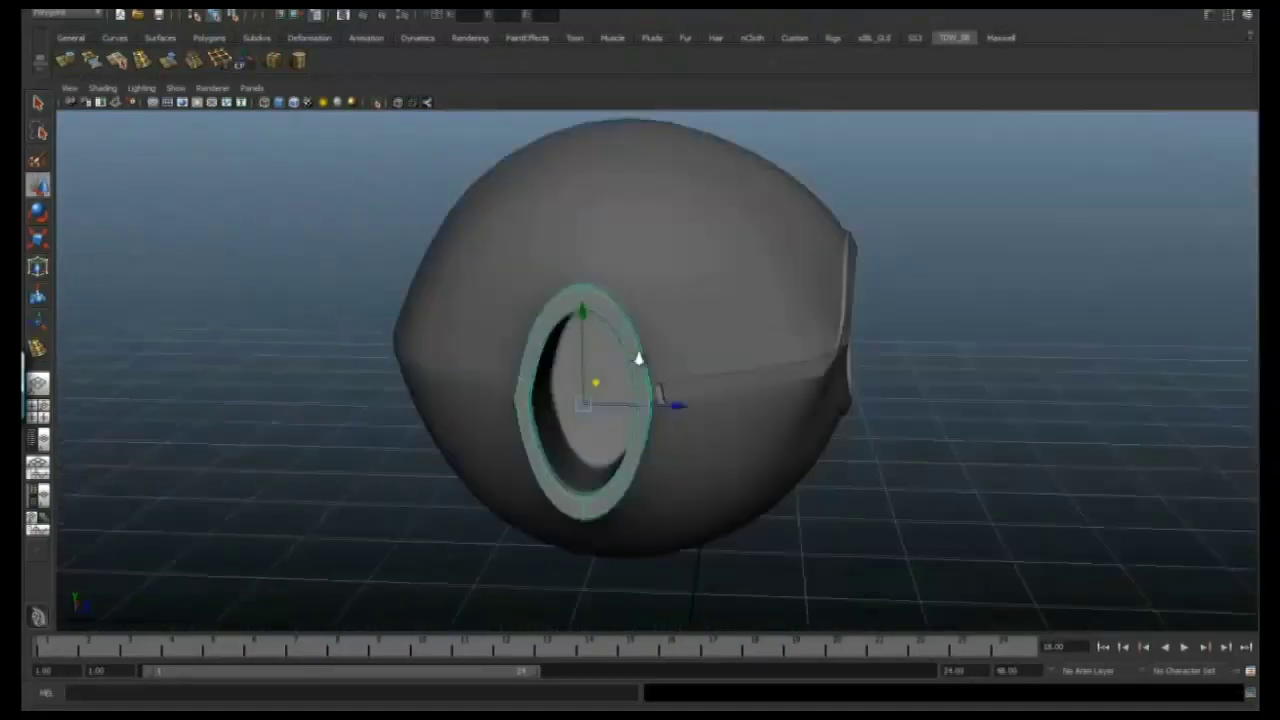
alt+drag(640, 357, 666, 371)
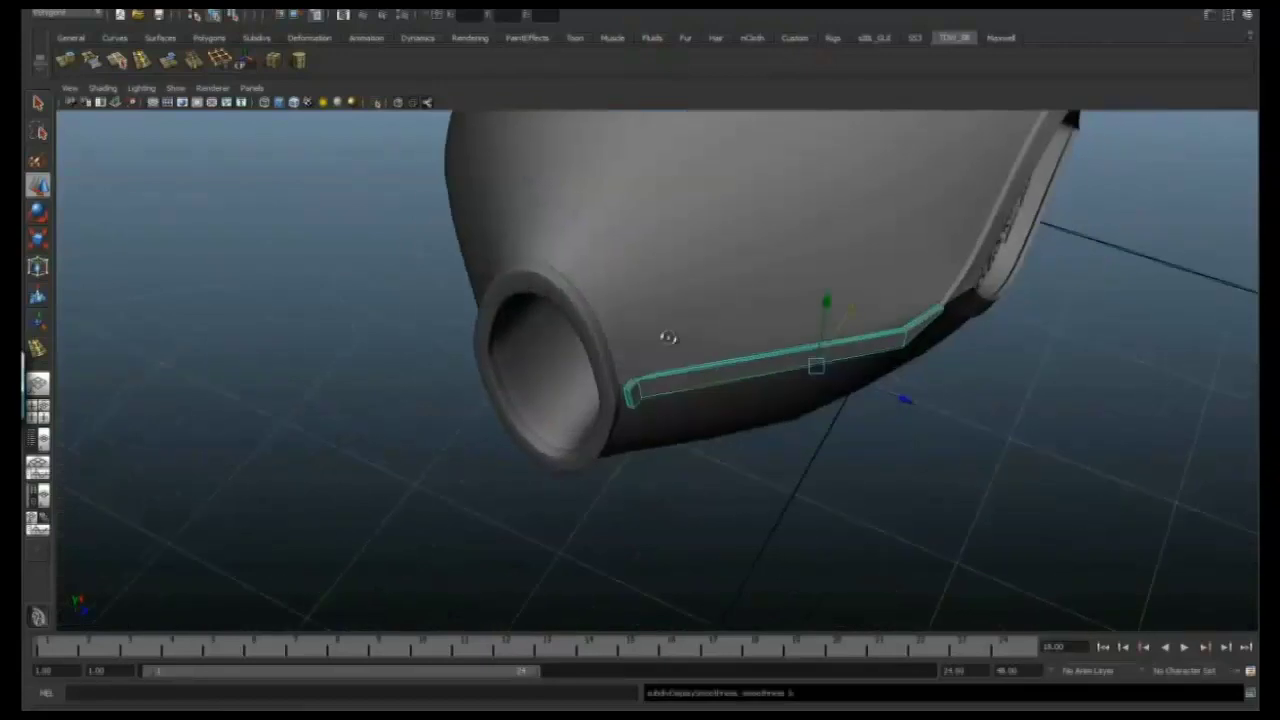
Adjust the vertices at the strip's front end in wireframe so it fits against the snout ring
alt+drag(668, 337, 509, 372)
key(4)
alt+drag(552, 444, 568, 409)
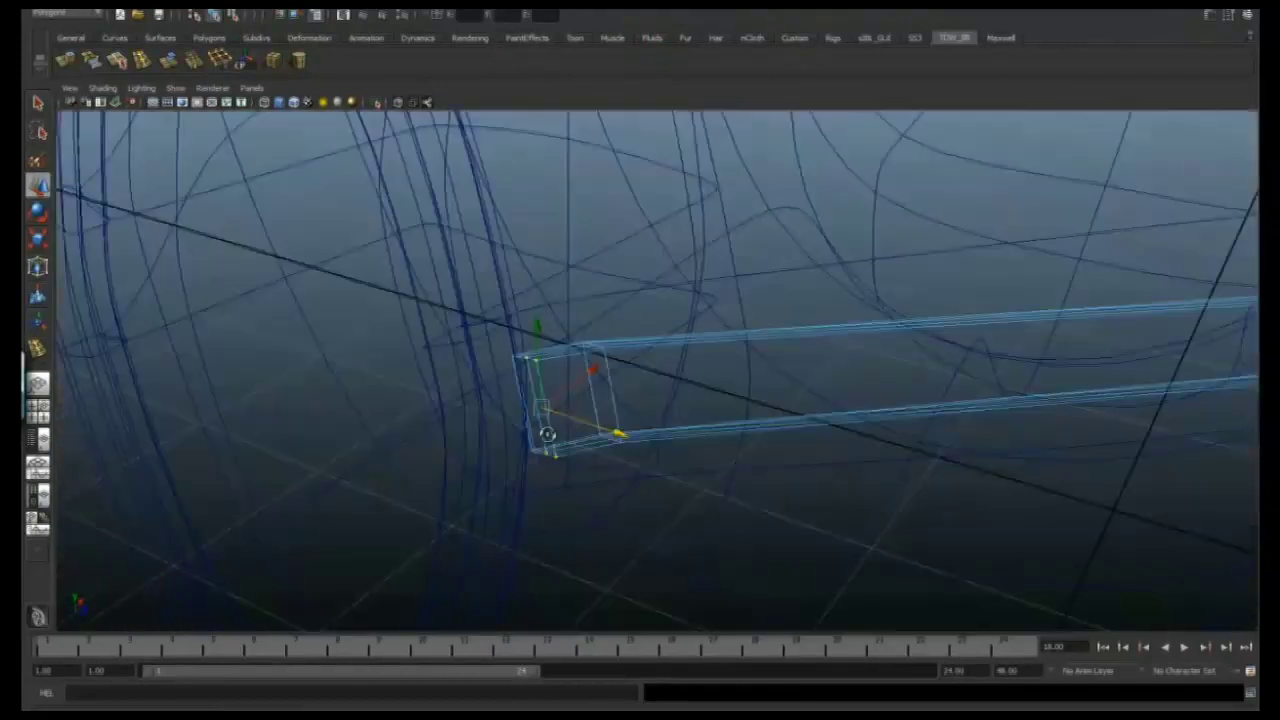
mouse_move(597, 475)
alt+mouse_down()
mouse_move(586, 457)
mouse_move(600, 451)
mouse_move(689, 444)
alt+mouse_up()
key(5)
alt+drag(647, 473, 601, 489)
Duplicate the snout opening's inner faces as a plate in front of it, and separate its upper half from the lower
mouse_move(596, 544)
alt+mouse_down()
mouse_move(566, 360)
mouse_move(600, 414)
mouse_move(486, 409)
mouse_move(723, 400)
mouse_move(563, 391)
mouse_move(540, 363)
mouse_move(515, 370)
mouse_move(543, 271)
mouse_move(566, 257)
mouse_move(600, 330)
alt+mouse_up()
key(1)
key(3)
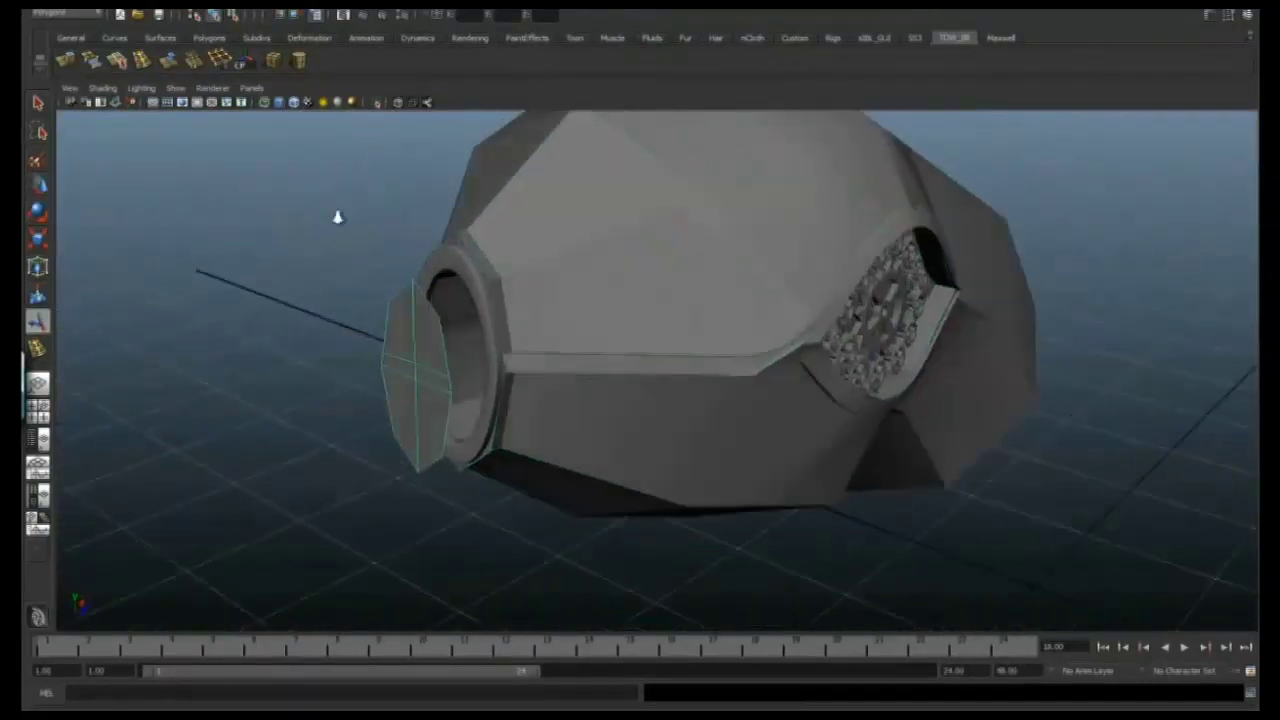
scroll(666, 303, up, 5)
alt+drag(666, 303, 512, 382)
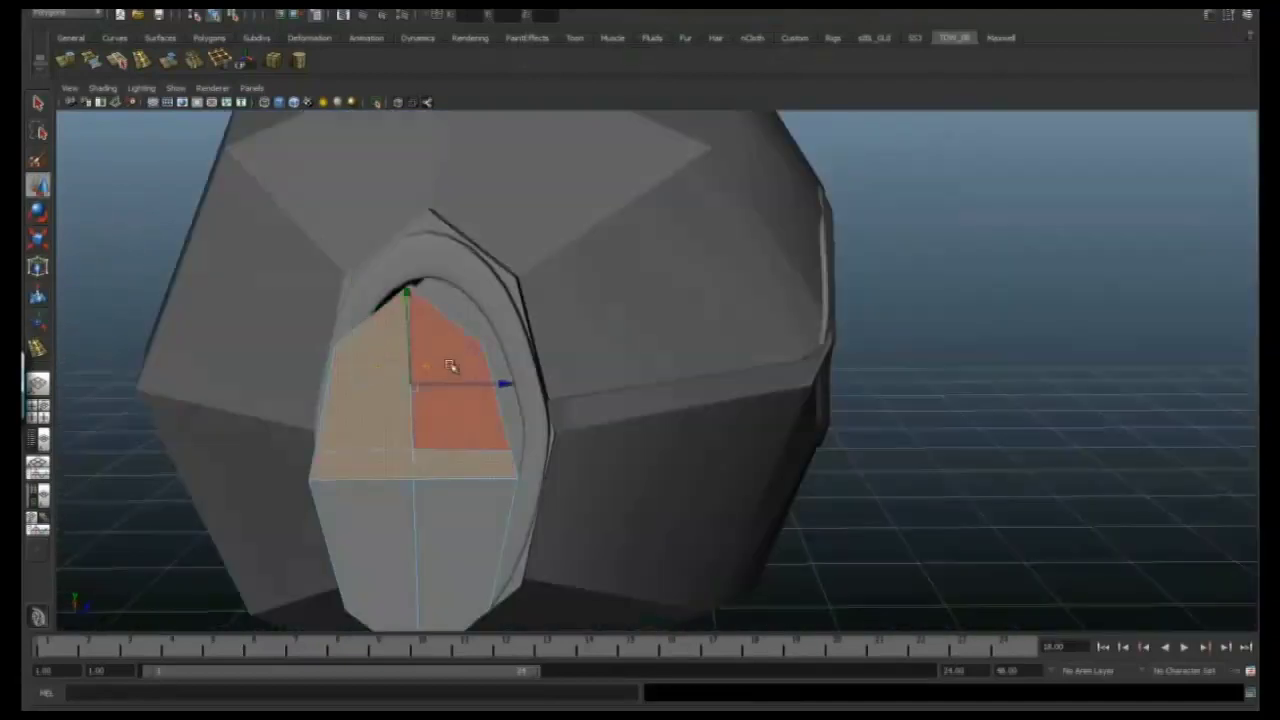
alt+drag(450, 366, 671, 378)
alt+drag(716, 421, 109, 120)
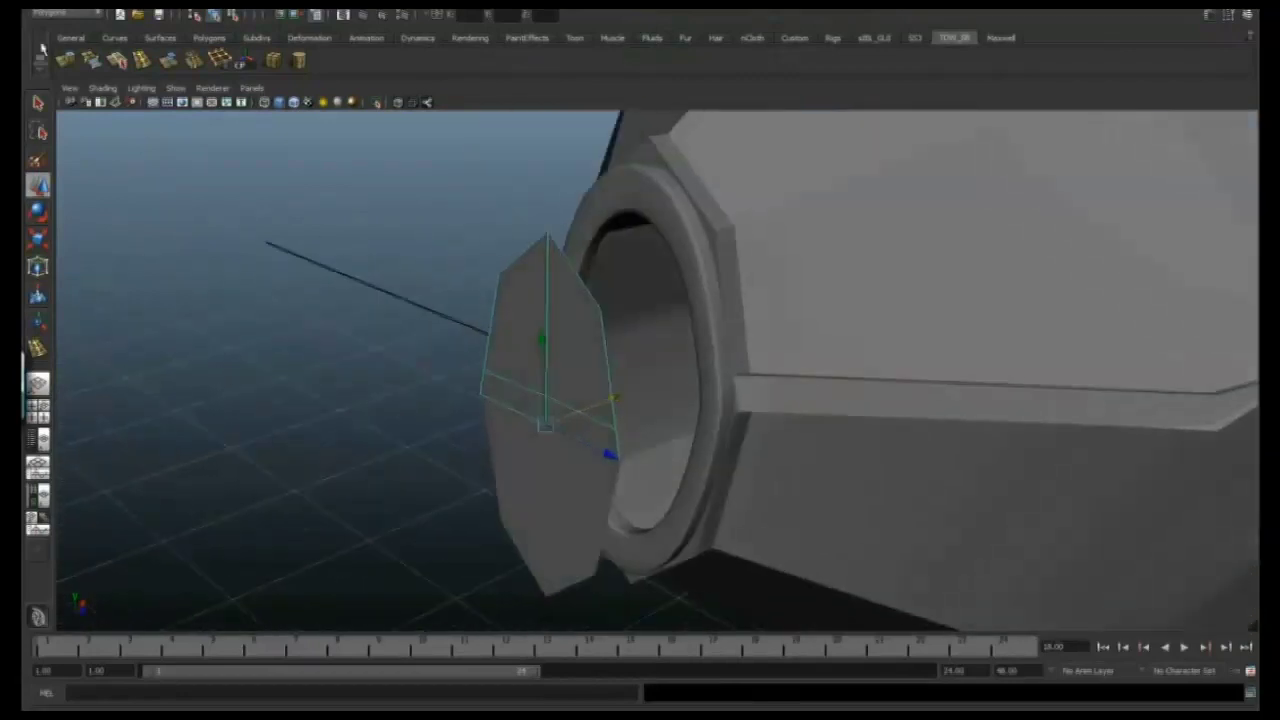
Extrude the upper half of the plate forward in two segments and adjust its vertices to start an upper beak
key(ctrl+e)
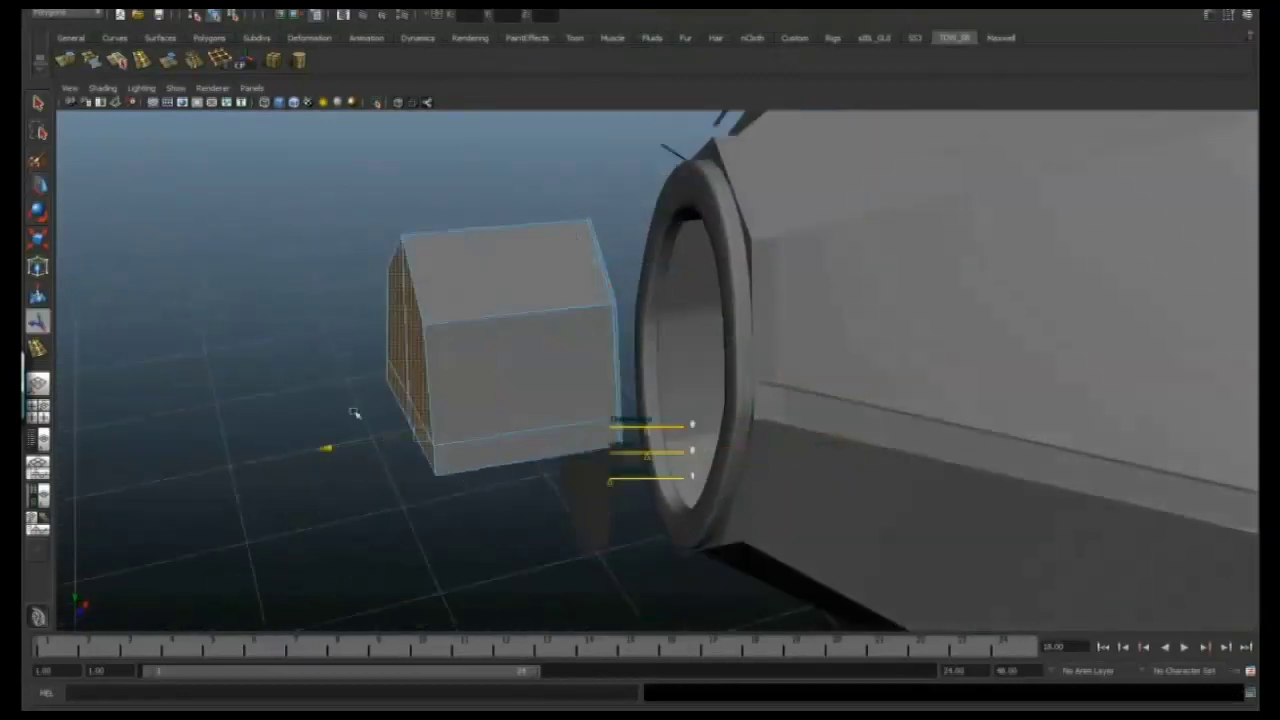
alt+drag(404, 385, 70, 97)
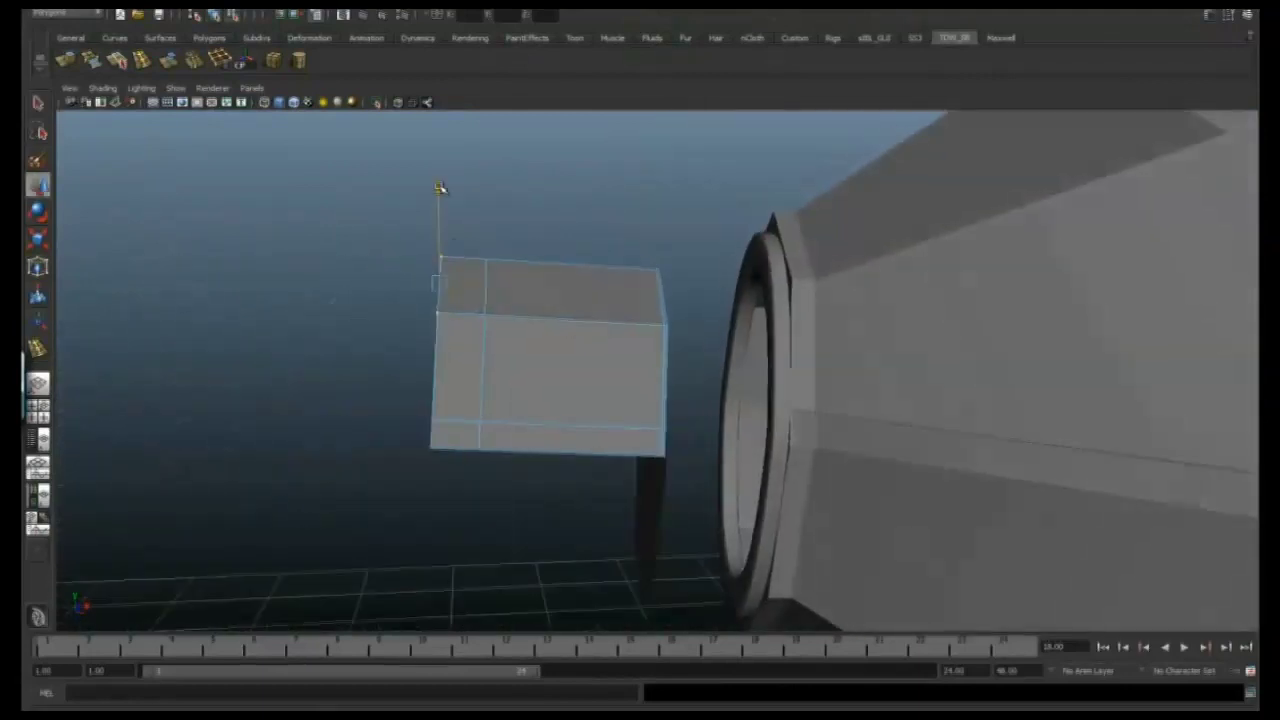
alt+drag(484, 334, 611, 253)
key(r)
key(w)
alt+drag(589, 309, 610, 350)
key(r)
Extrude the upper beak's front faces again, scale and lower them into a tapered tip, and preview it smoothed
key(ctrl+e)
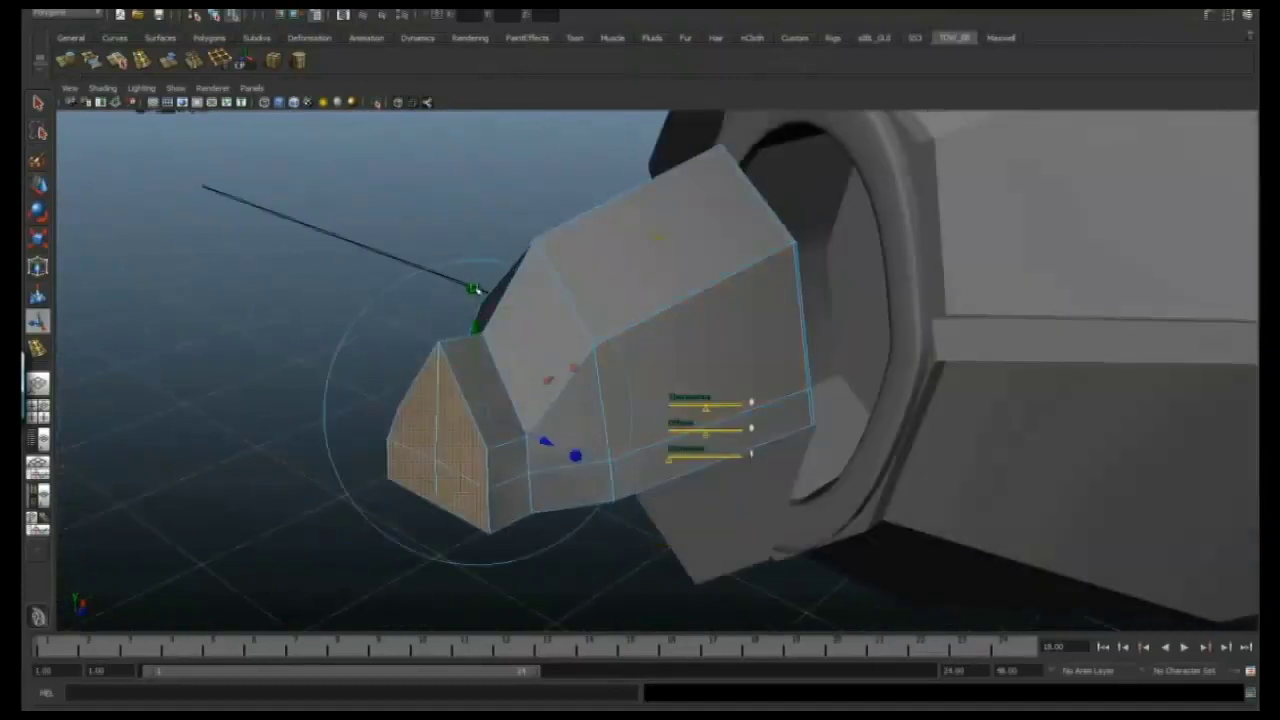
alt+drag(458, 420, 520, 323)
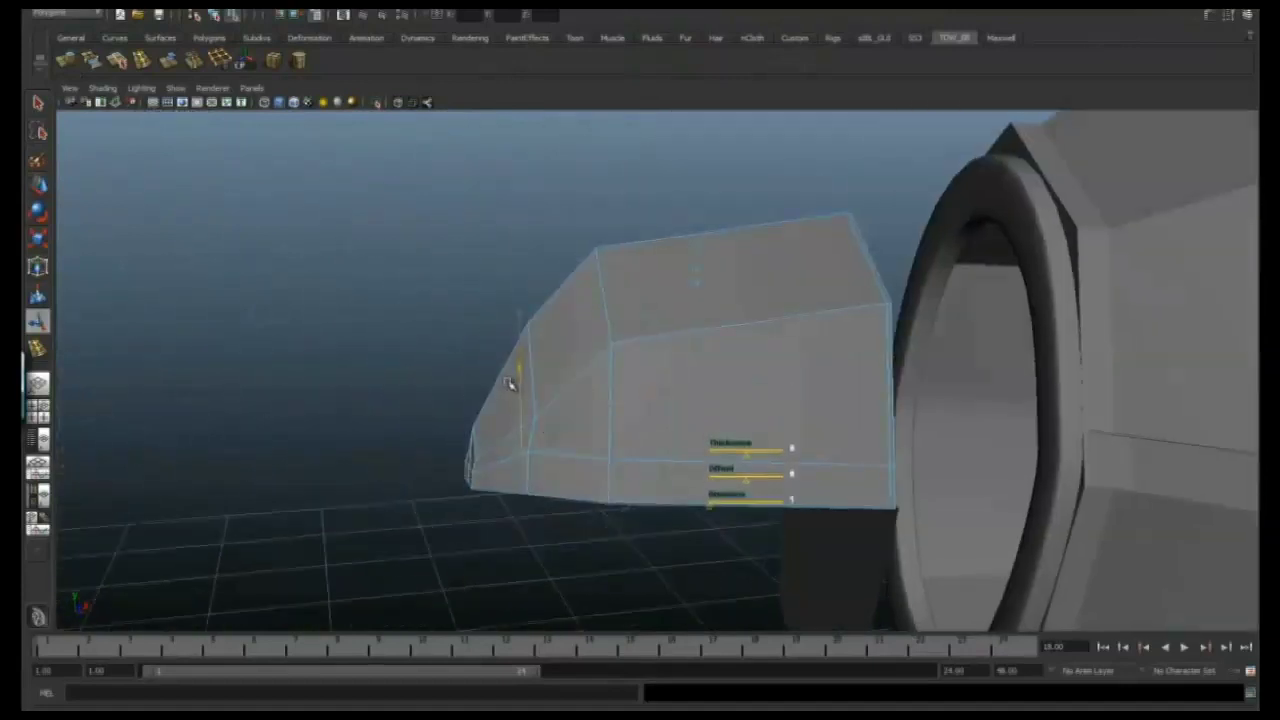
alt+drag(511, 386, 671, 459)
alt+drag(537, 462, 760, 346)
right_drag(760, 346, 766, 354)
key(3)
mouse_move(766, 354)
alt+mouse_down()
mouse_move(720, 383)
mouse_move(671, 385)
mouse_move(703, 363)
mouse_move(726, 406)
mouse_move(772, 362)
alt+mouse_up()
Extrude the lower half of the plate forward to form the base of a lower beak
key(1)
right_drag(697, 430, 694, 449)
alt+drag(694, 449, 346, 234)
click(666, 429)
key(ctrl+e)
alt+drag(666, 429, 664, 289)
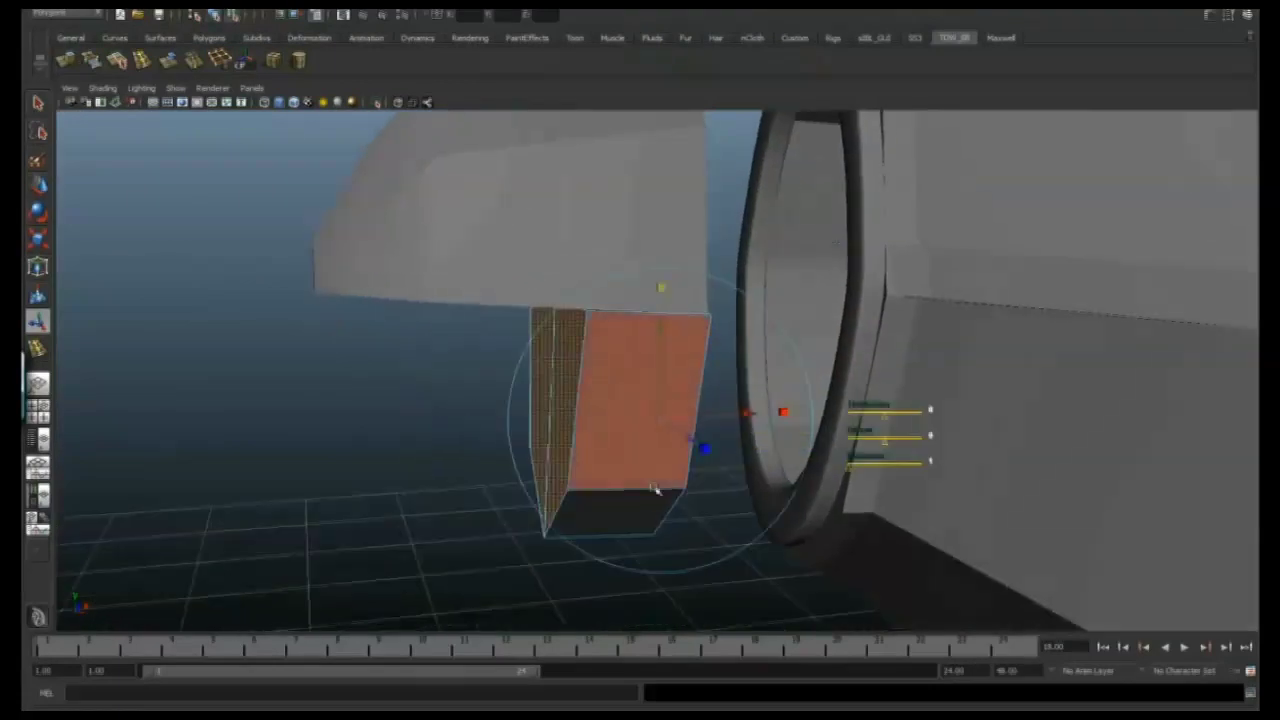
Taper the lower beak's front and extrude it into a smaller tip tucked beneath the upper beak
alt+drag(647, 420, 679, 376)
alt+drag(697, 320, 657, 377)
alt+drag(673, 332, 572, 387)
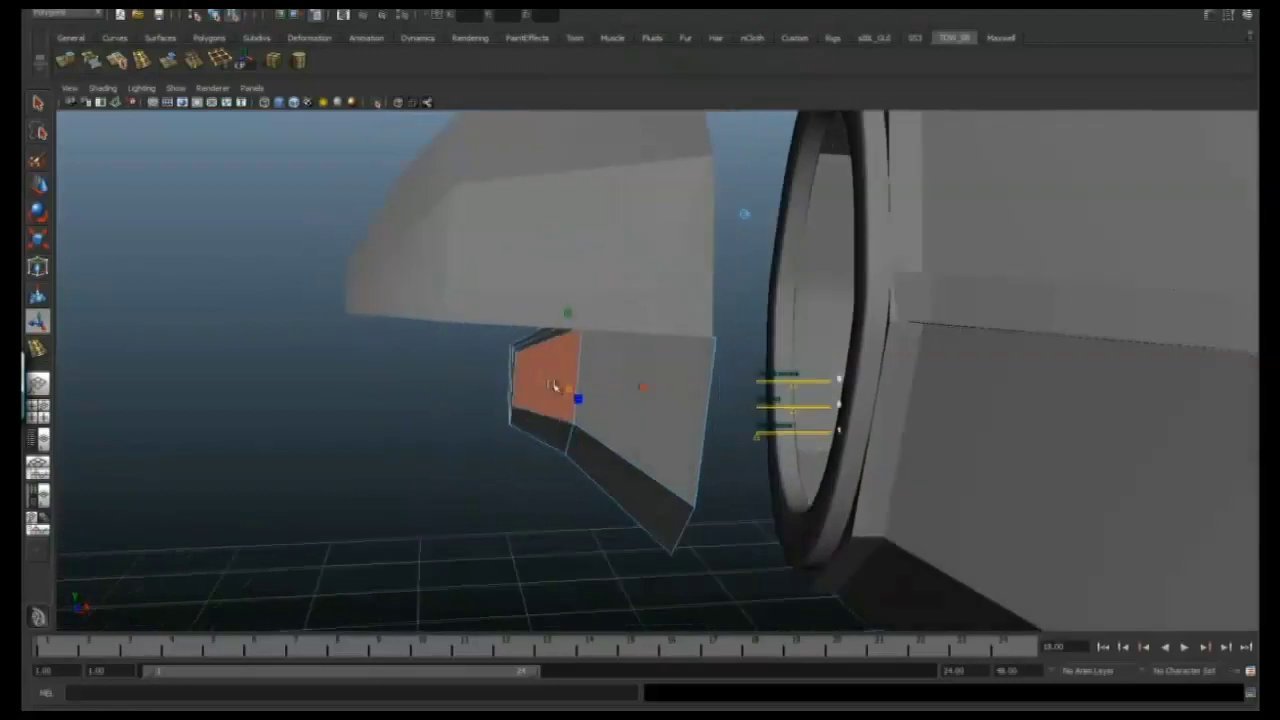
alt+drag(567, 311, 632, 500)
alt+drag(663, 430, 621, 411)
key(r)
key(w)
Scale the back-end vertices of the upper beak flat in wireframe to straighten its rear edge
right_click(568, 346)
click(591, 338)
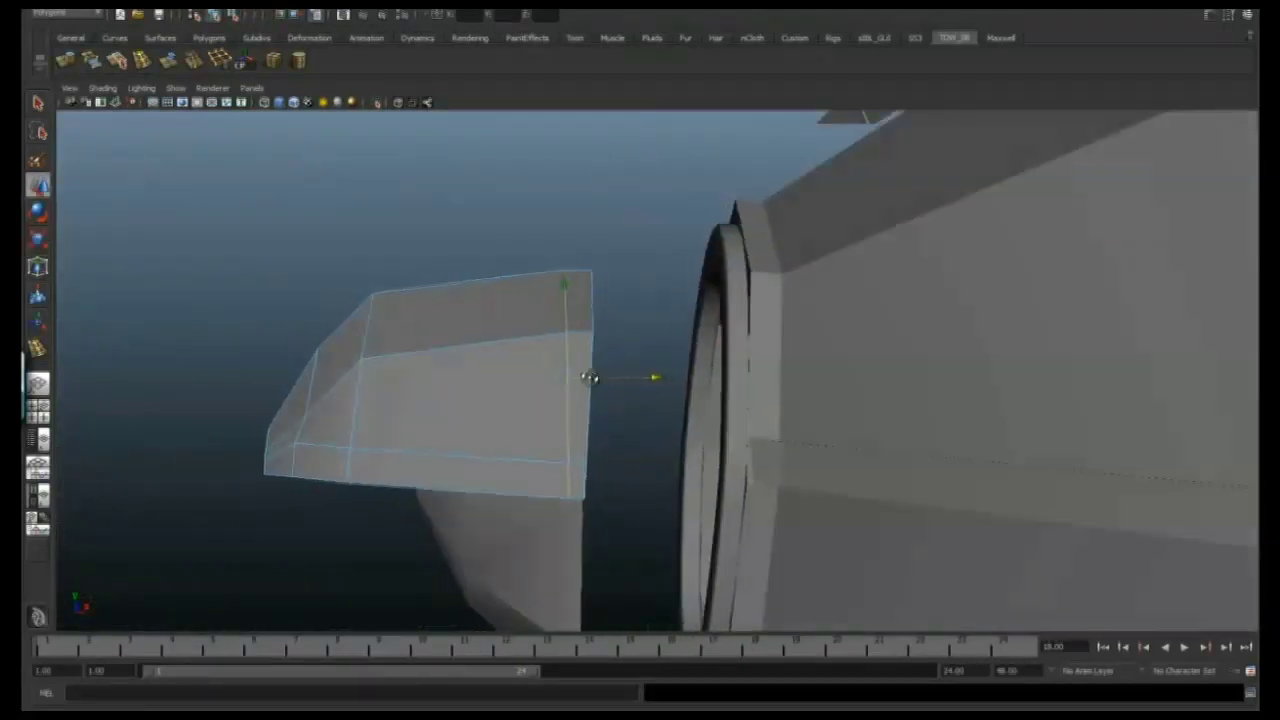
key(4)
drag(605, 255, 623, 534)
key(r)
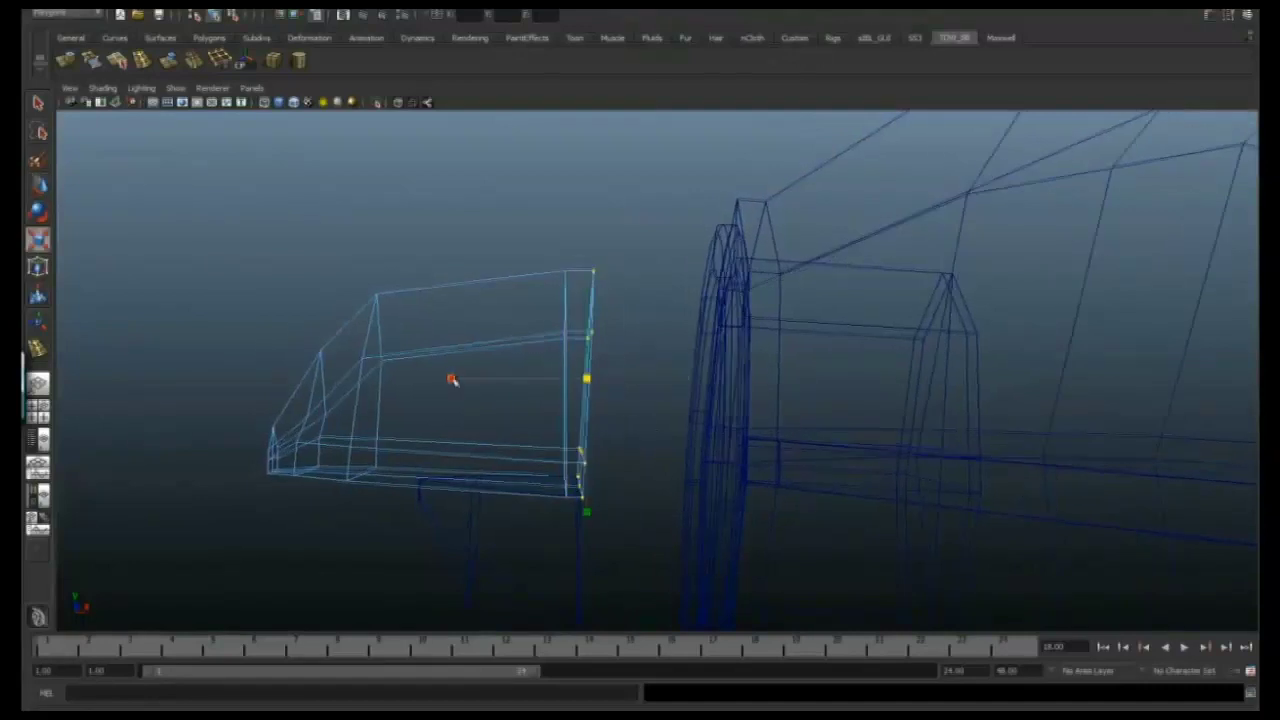
key(5)
Insert edge loops close to the borders of the beak halves to sharpen their edges under smooth preview
mouse_move(557, 420)
alt+mouse_down()
mouse_move(517, 420)
mouse_move(551, 449)
mouse_move(497, 188)
alt+mouse_up()
key(3)
alt+drag(595, 404, 581, 354)
alt+drag(504, 200, 470, 262)
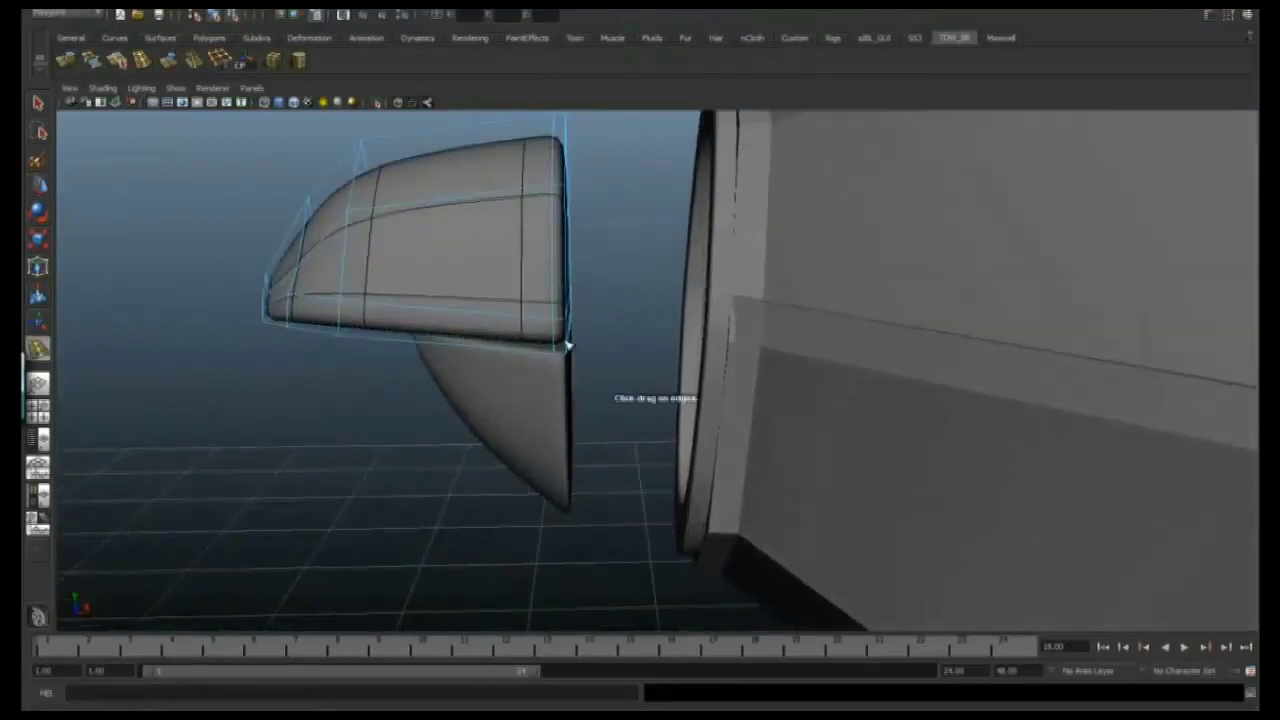
key(q)
alt+drag(203, 203, 645, 358)
key(w)
alt+drag(735, 355, 585, 400)
click(808, 303)
key(3)
click(585, 400)
alt+drag(680, 349, 521, 406)
key(1)
Extrude the top rear faces of the upper beak backward into the snout opening
alt+drag(600, 393, 673, 393)
key(w)
key(ctrl+e)
alt+drag(710, 349, 780, 403)
key(2)
alt+drag(669, 423, 670, 390)
alt+drag(722, 283, 567, 309)
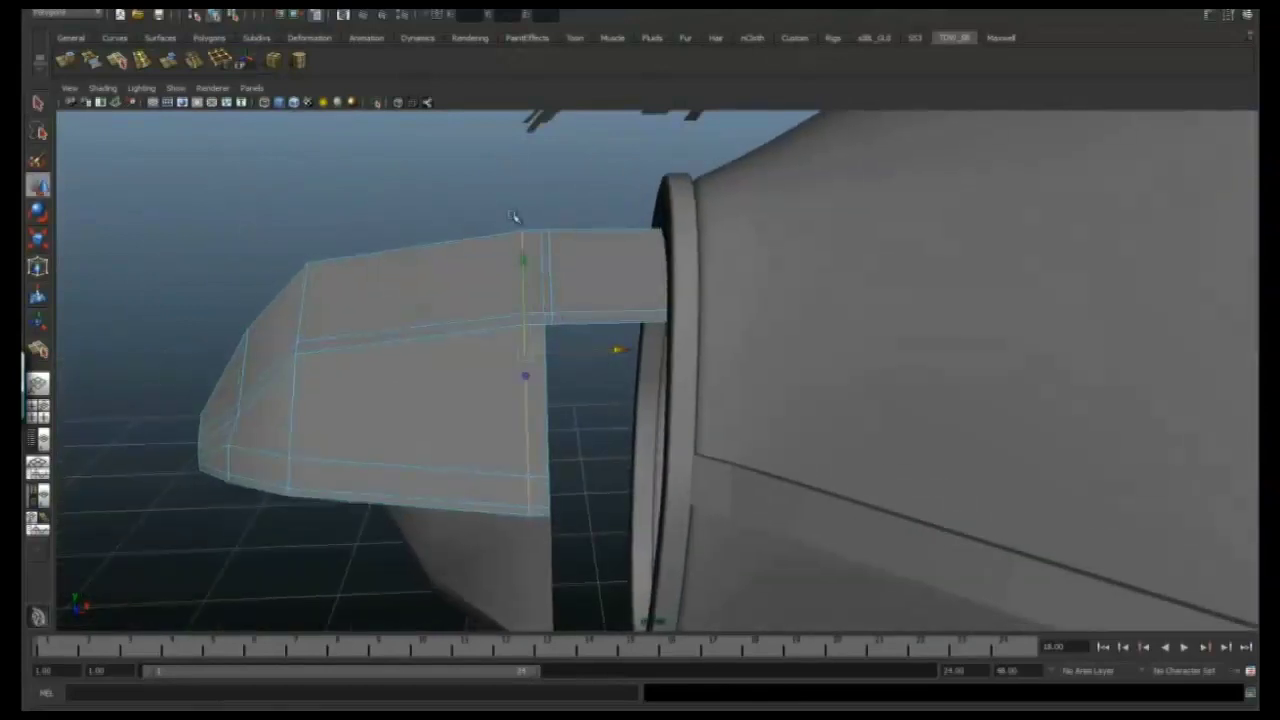
Scale and move the vertices of the upper beak's rear section to fit inside the snout opening
right_click(526, 280)
alt+drag(520, 185, 743, 283)
key(r)
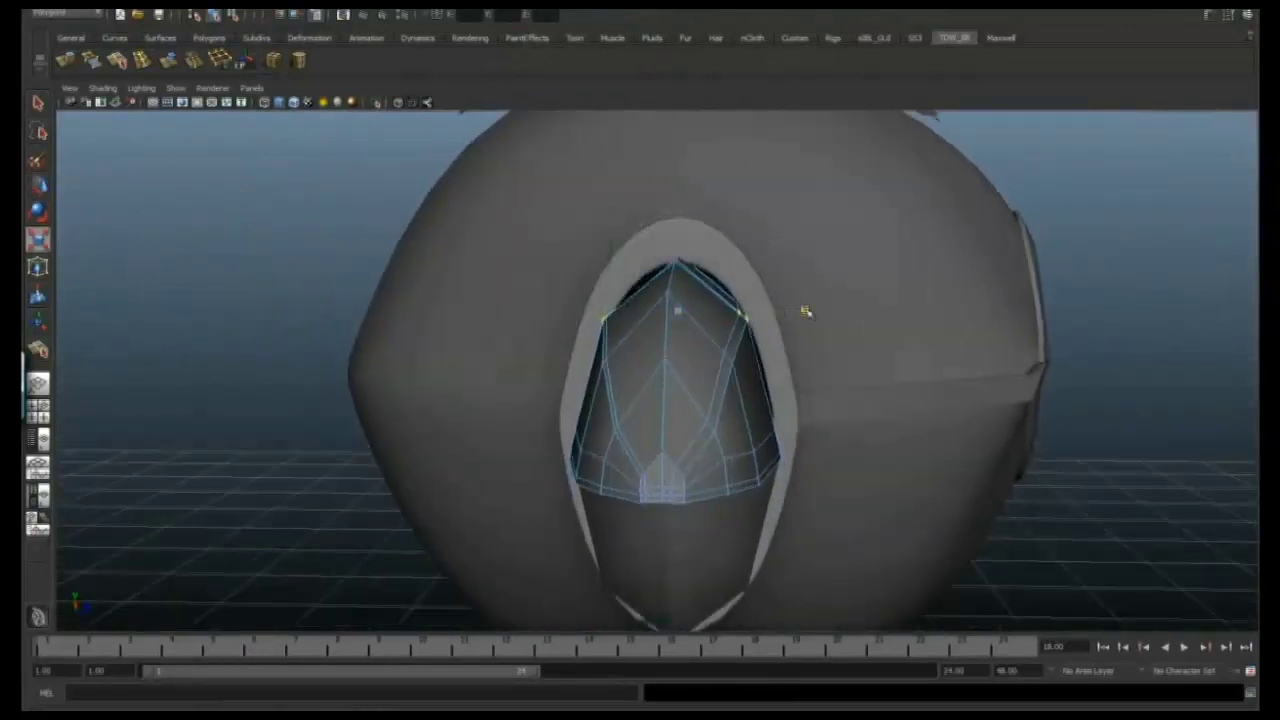
alt+drag(735, 356, 420, 340)
key(w)
Adjust the lower beak's bottom rear vertices and extend its bottom back section into the snout opening
alt+drag(206, 150, 549, 381)
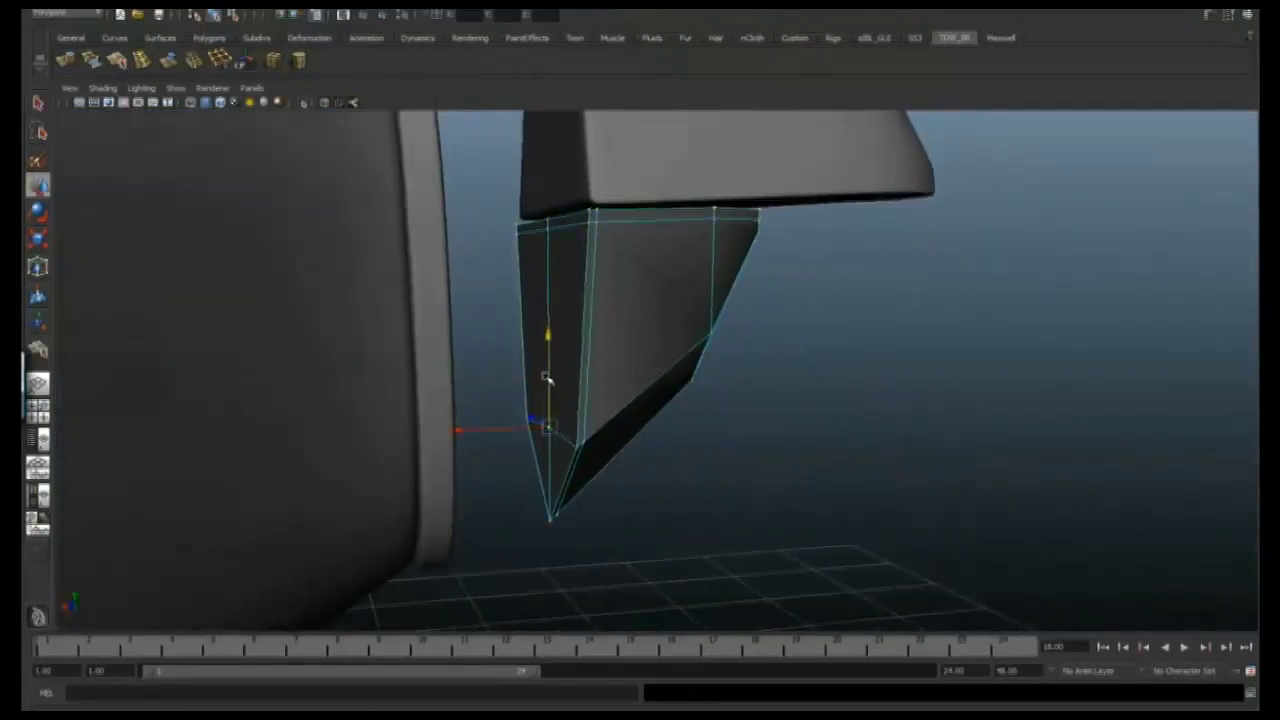
right_drag(570, 397, 568, 366)
alt+drag(560, 420, 560, 330)
click(240, 62)
drag(527, 441, 315, 95)
key(w)
key(3)
key(y)
alt+drag(454, 349, 751, 437)
Scale the bottom side vertices of the lower beak sideways in wireframe to fit the snout opening
right_drag(751, 437, 837, 466)
key(4)
drag(837, 466, 555, 415)
key(w)
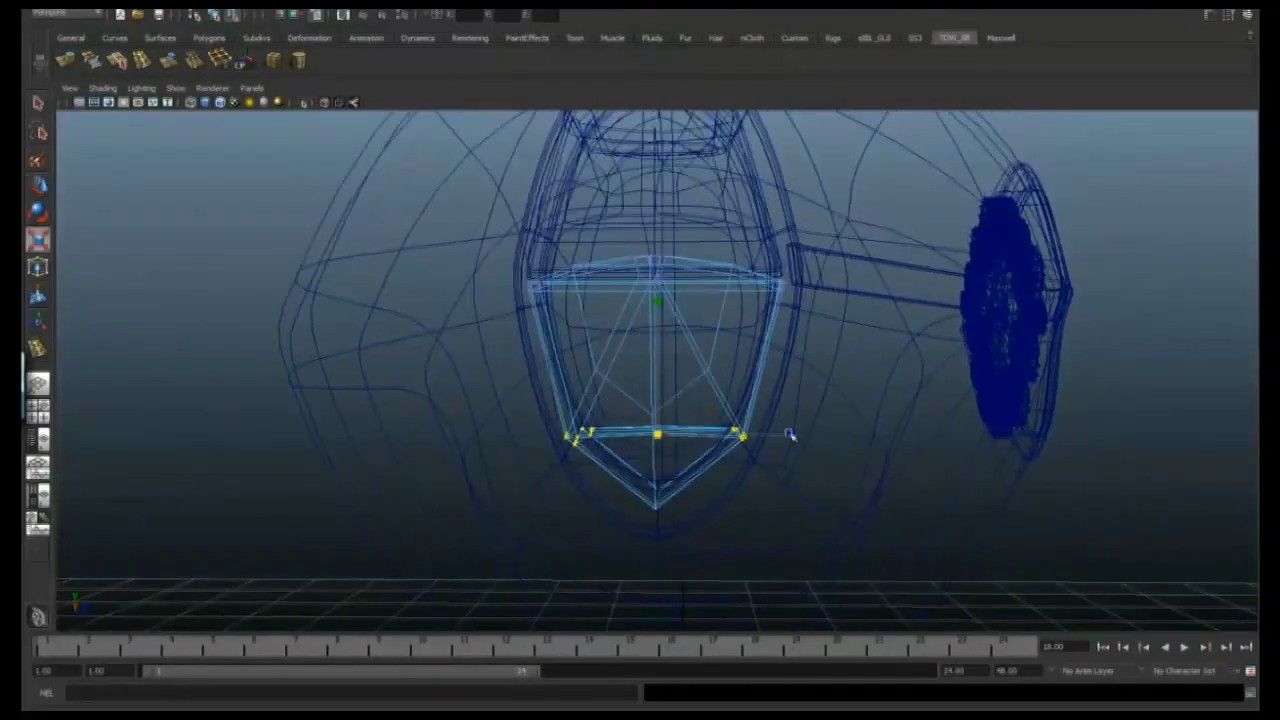
mouse_move(772, 433)
alt+mouse_down()
mouse_move(803, 431)
mouse_move(797, 486)
mouse_move(563, 388)
alt+mouse_up()
key(5)
Insert edge loops near the ends and borders of the side strip to hold its shape when smoothed
alt+right_drag(563, 388, 620, 397)
alt+drag(620, 397, 446, 334)
key(f)
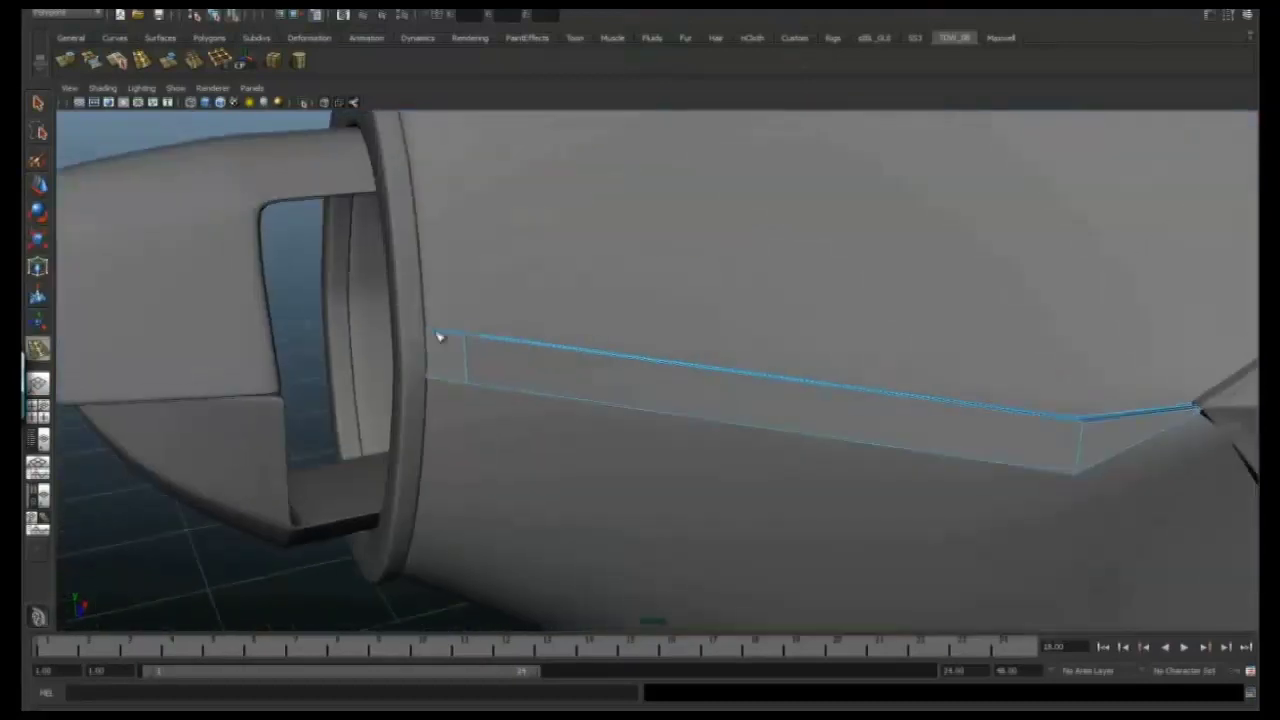
alt+right_drag(446, 334, 586, 364)
alt+drag(775, 389, 630, 413)
click(447, 350)
Examine the smoothed head, side strip and beak from several angles
alt+right_drag(660, 398, 397, 286)
scroll(646, 400, down, 3)
alt+drag(657, 366, 549, 363)
alt+right_drag(549, 363, 1008, 440)
alt+drag(1008, 440, 521, 316)
key(w)
alt+drag(562, 361, 440, 390)
alt+drag(530, 338, 420, 166)
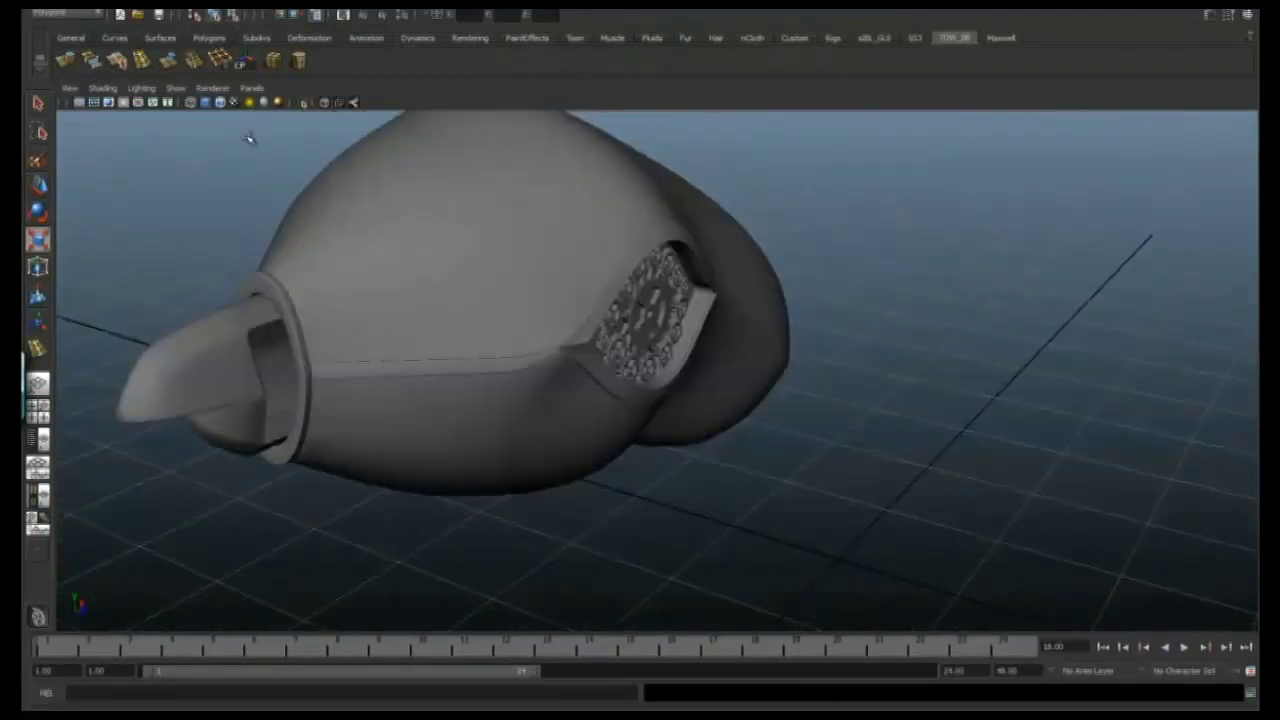
Create a polygon cube and flatten it into a thin plate rotated below the side strip behind the snout ring
click(273, 62)
alt+drag(520, 360, 526, 428)
key(w)
key(r)
key(w)
key(e)
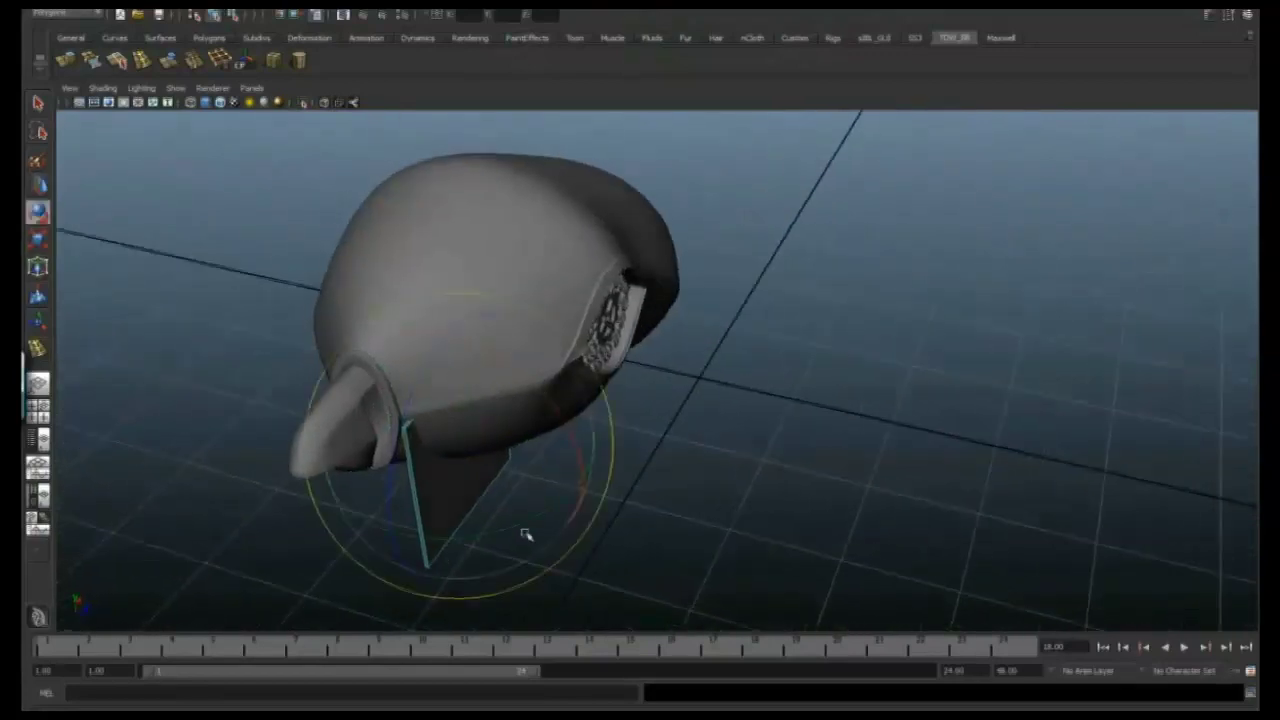
Shape the thin plate into a tapering wedge and fit it against the head just below the side strip
alt+drag(549, 477, 488, 467)
alt+drag(489, 305, 680, 474)
click(1207, 14)
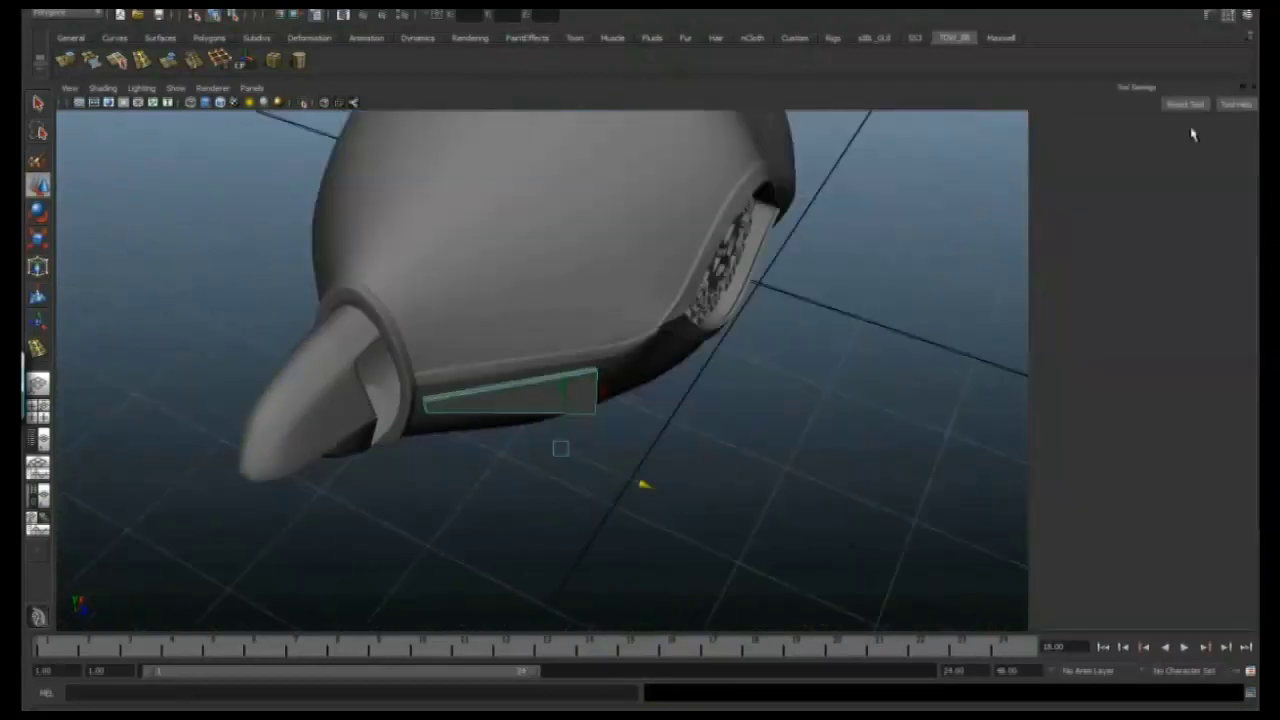
alt+drag(531, 423, 740, 392)
click(740, 392)
alt+drag(704, 480, 683, 453)
alt+drag(623, 484, 610, 355)
Insert two edge loops across the wedge plate and adjust its rear end vertices
click(141, 60)
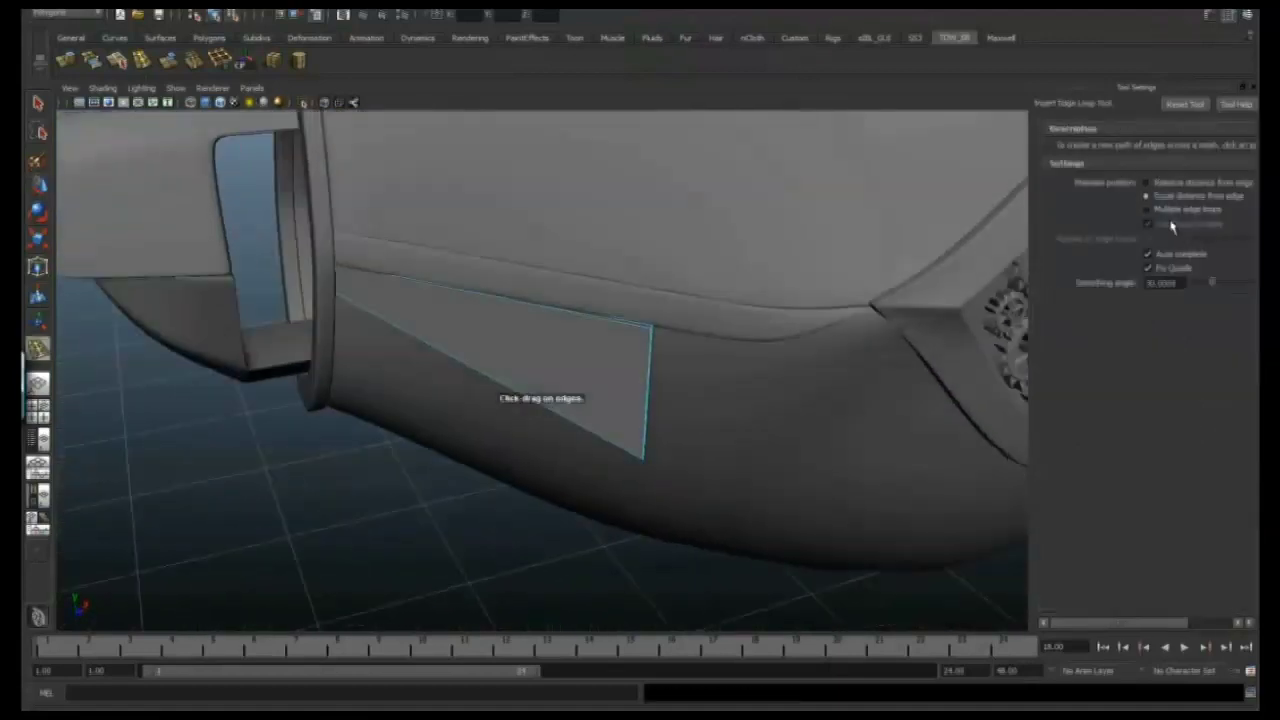
click(434, 312)
click(529, 306)
key(q)
alt+drag(503, 394, 562, 418)
key(w)
alt+drag(622, 437, 626, 442)
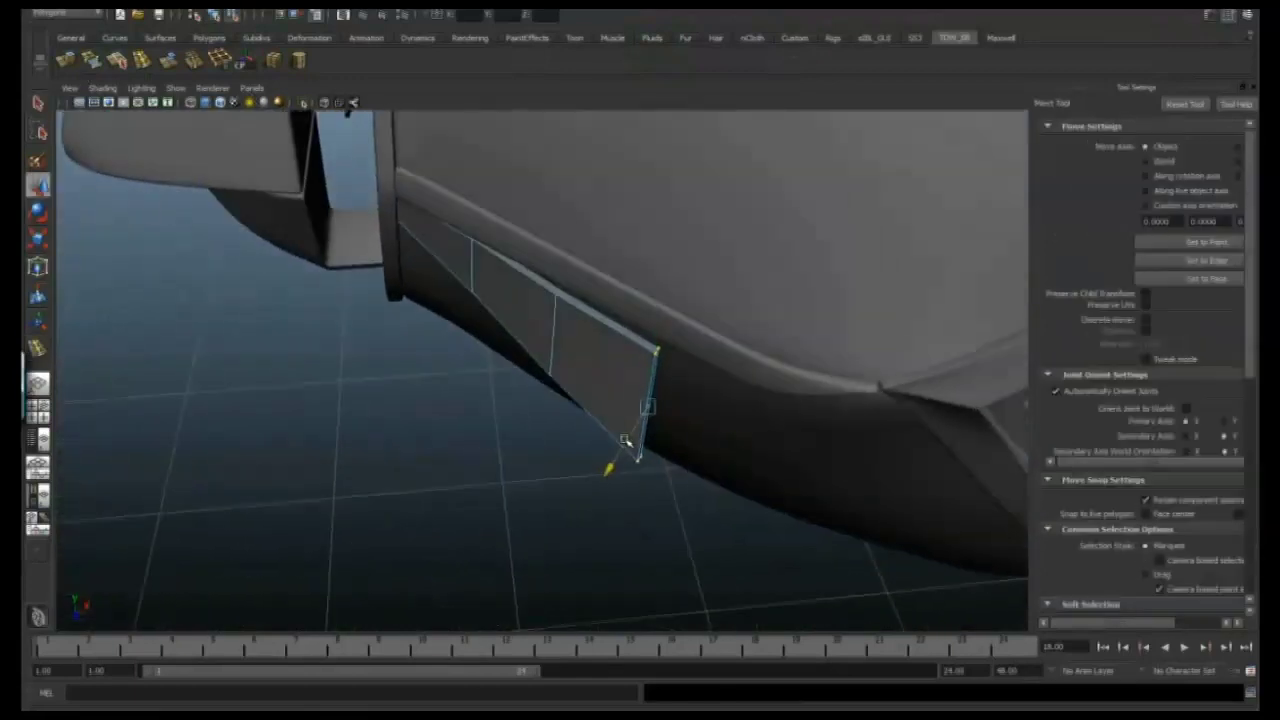
Refine the wedge plate's vertices to follow the head's surface along the side strip
alt+drag(613, 343, 572, 393)
alt+drag(270, 345, 580, 434)
alt+drag(491, 420, 393, 300)
drag(393, 300, 840, 570)
alt+drag(840, 570, 560, 440)
shift+right_drag(560, 440, 594, 437)
Place an overlapping copy of the plate further back along the side strip and adjust its upper vertices
alt+drag(695, 341, 376, 316)
key(q)
key(w)
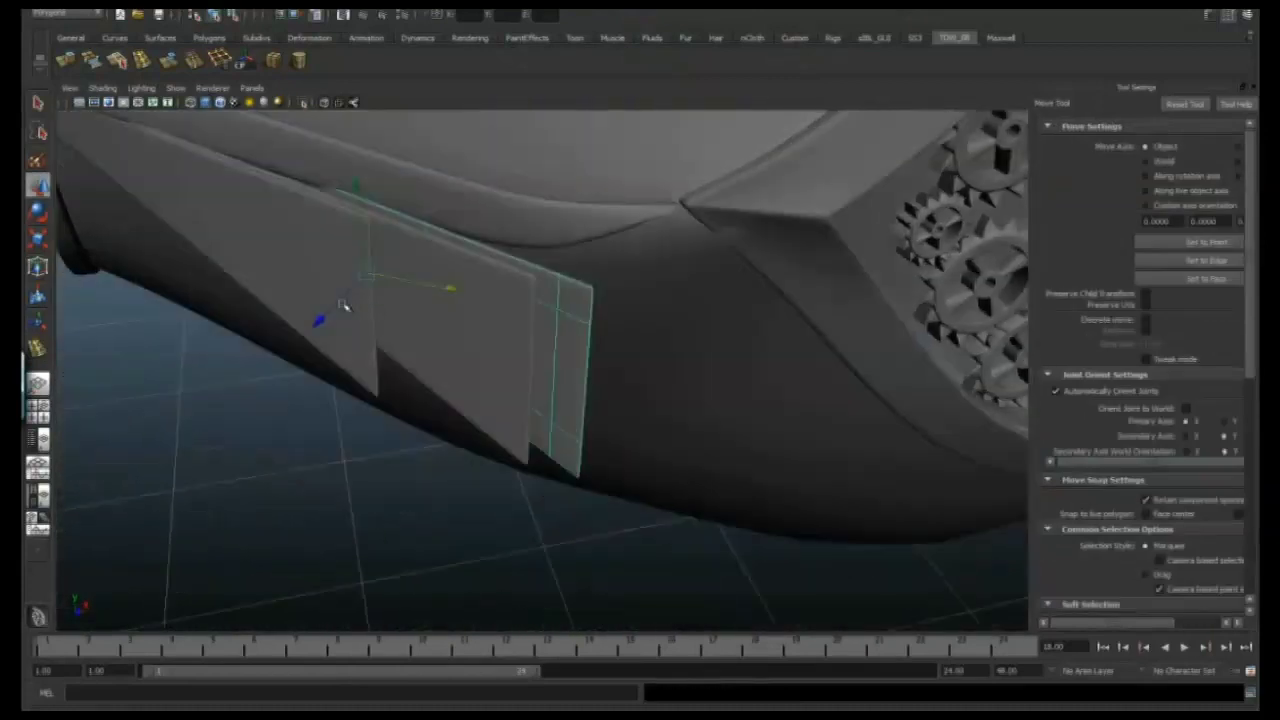
alt+drag(398, 207, 514, 297)
right_drag(525, 303, 480, 249)
alt+drag(447, 248, 474, 241)
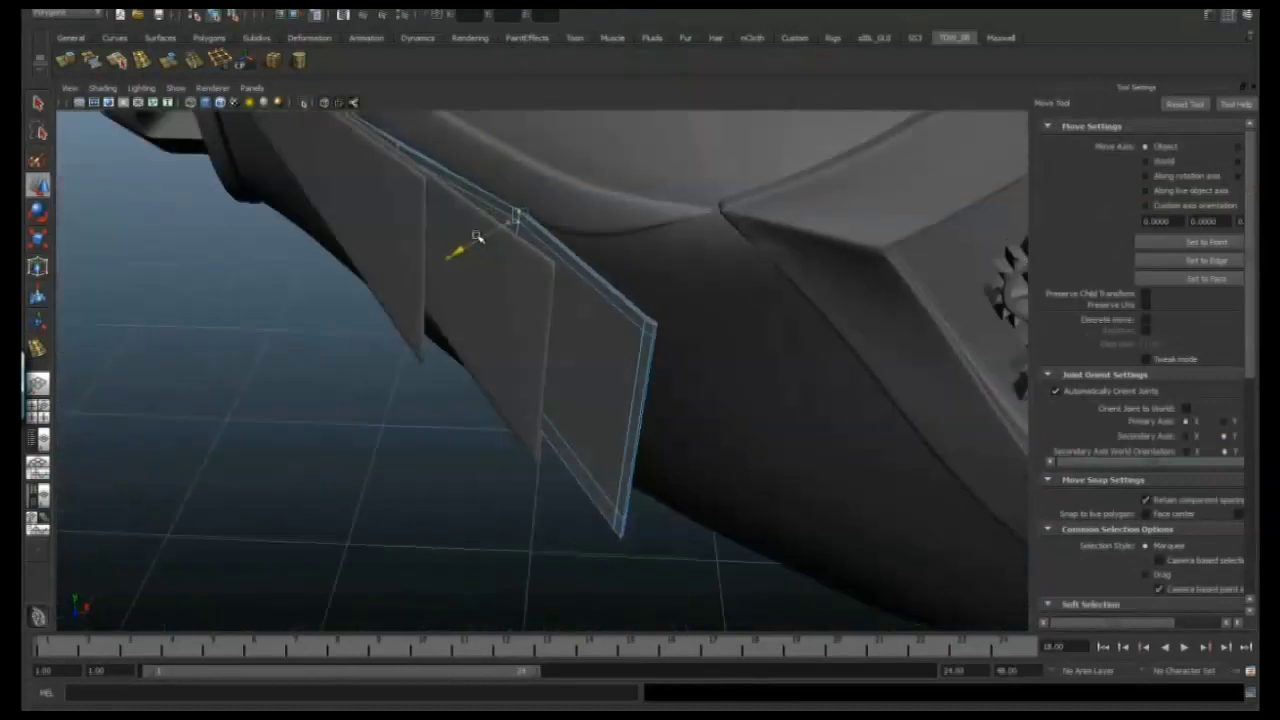
Duplicate the plate again and fit the copy's upper rear corner to the front corner of the eye
alt+drag(521, 157, 590, 348)
alt+drag(572, 306, 483, 385)
key(ctrl+d)
alt+drag(465, 325, 655, 322)
alt+drag(456, 386, 614, 333)
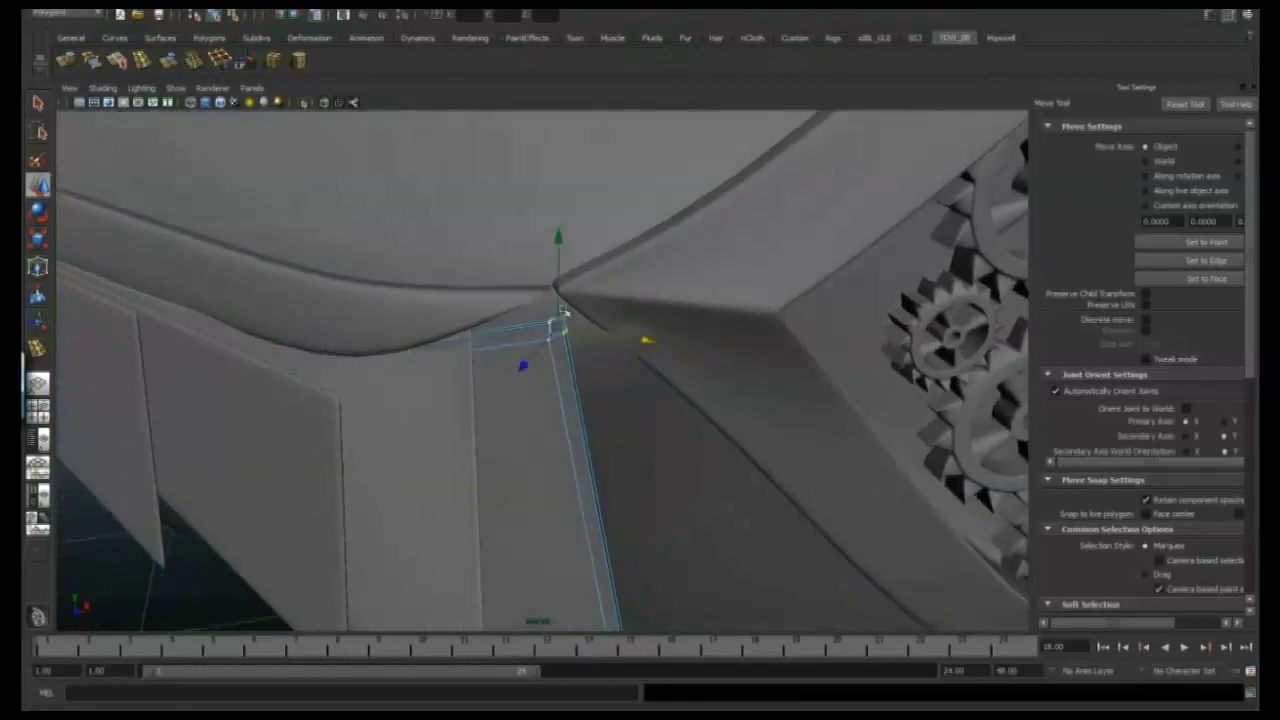
alt+drag(548, 275, 632, 319)
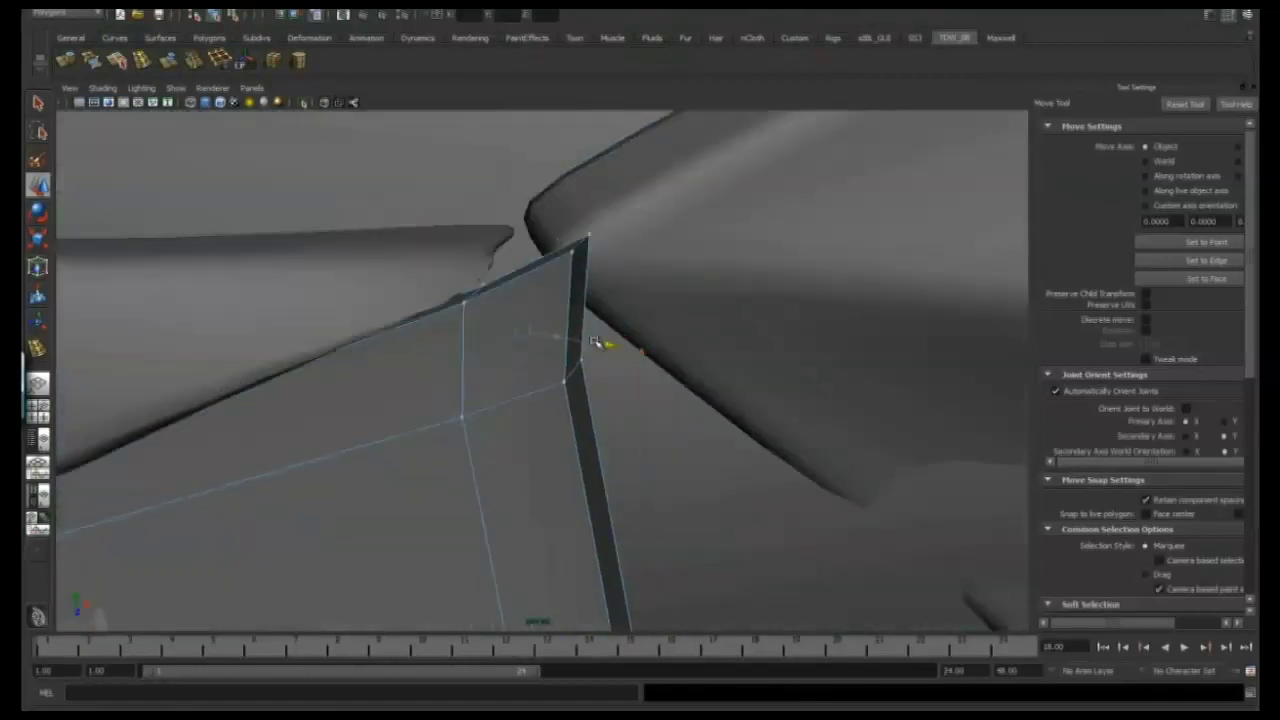
alt+drag(495, 371, 543, 435)
alt+drag(531, 300, 491, 303)
Adjust the head's vertices at the rear corner of the eye and return the head to smoothed display
alt+drag(479, 395, 684, 370)
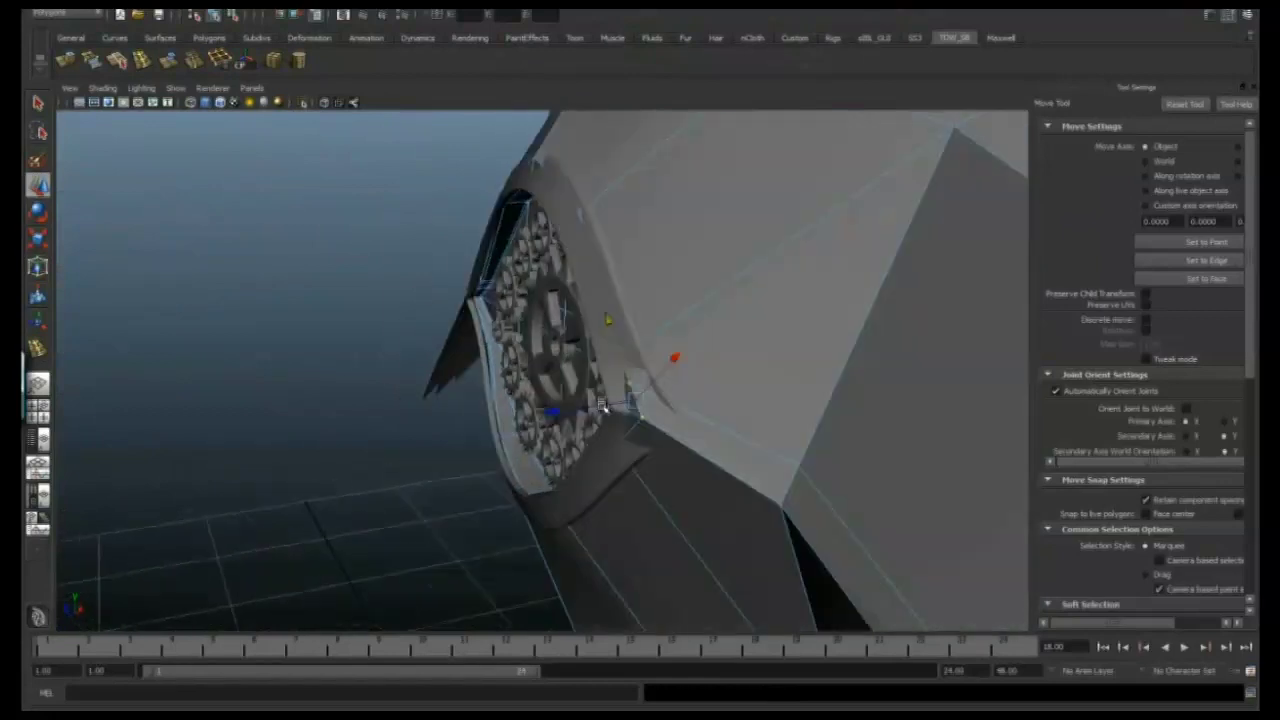
alt+drag(607, 400, 659, 410)
key(3)
right_click(894, 423)
alt+drag(894, 423, 585, 273)
Move and rotate a larger plate so it runs from the eye's front corner along the lower eye border
click(580, 429)
scroll(616, 418, up, 3)
key(e)
key(w)
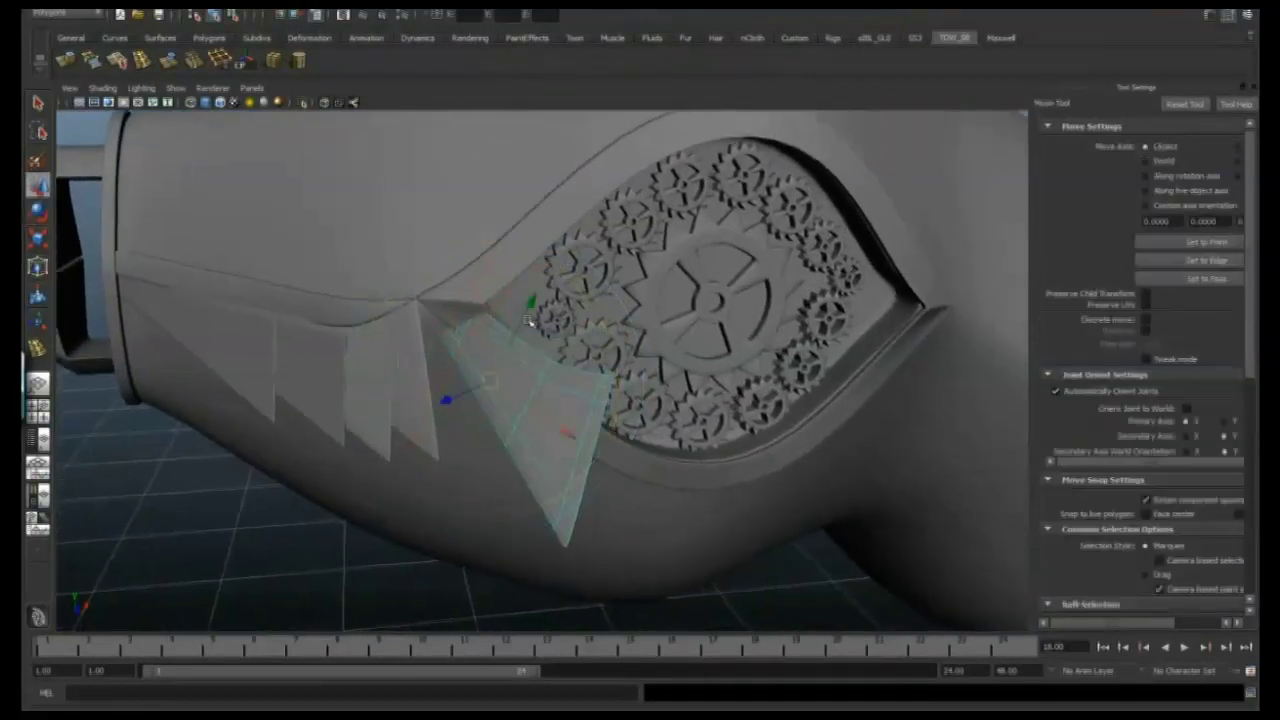
drag(523, 330, 507, 482)
key(e)
key(w)
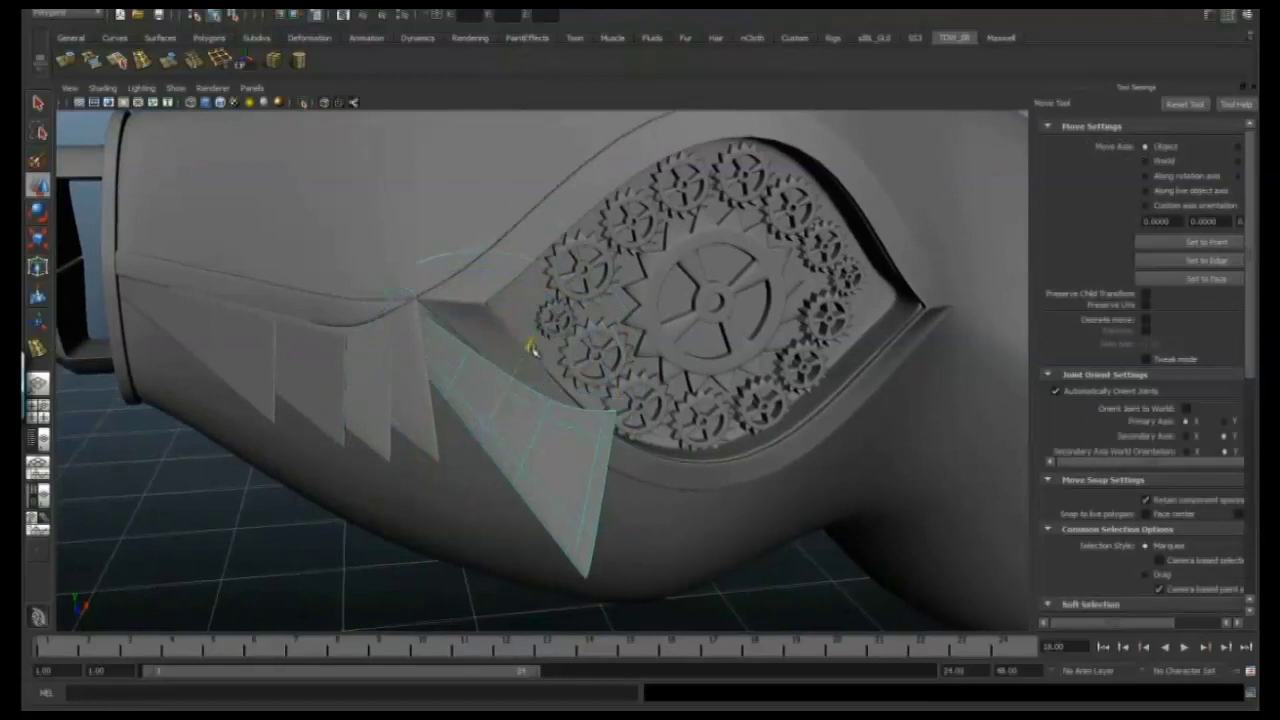
key(e)
drag(548, 459, 566, 492)
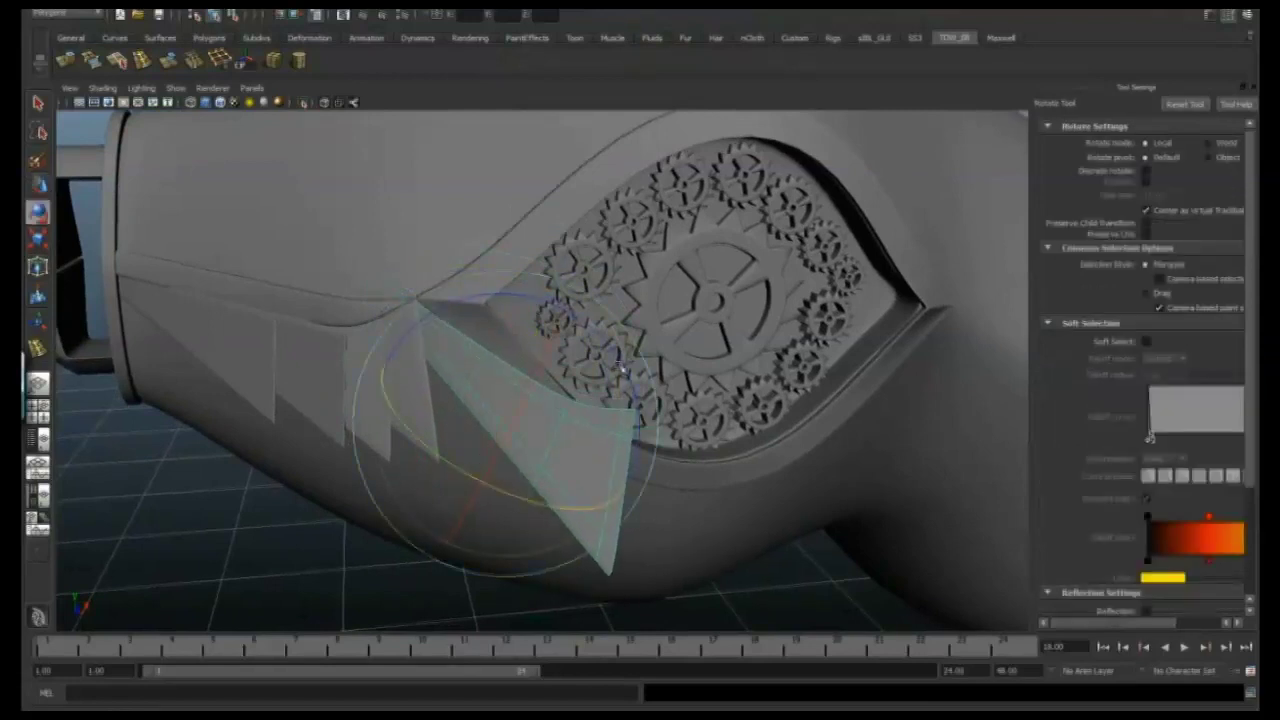
key(w)
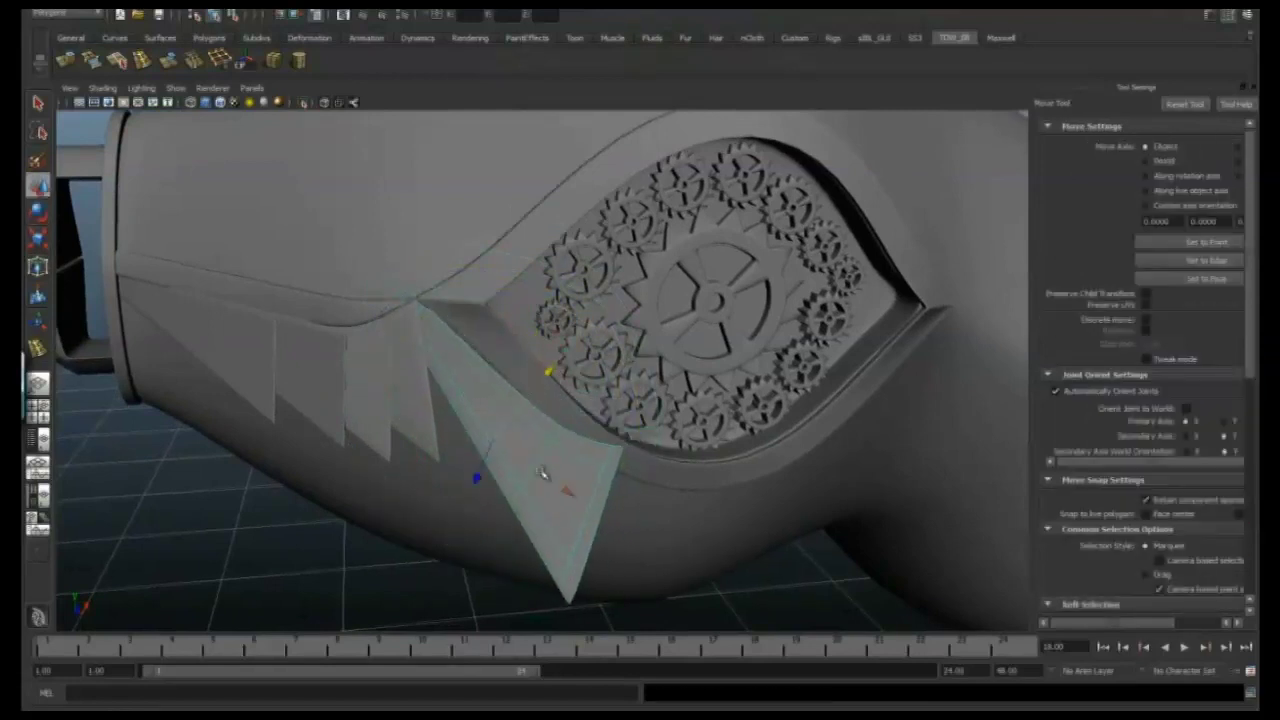
key(e)
key(w)
Shape the vertices of the plate below the eye's front corner to follow the curved eye border
alt+right_drag(491, 491, 551, 317)
alt+drag(551, 317, 545, 448)
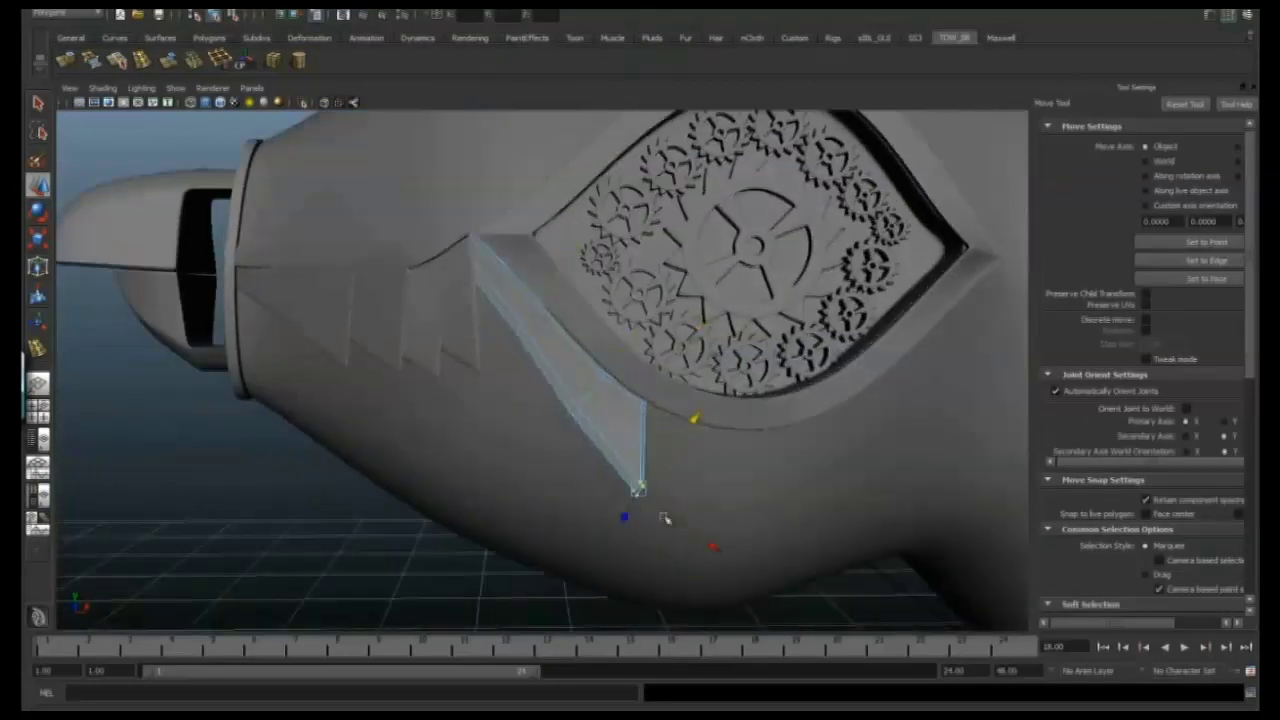
alt+drag(645, 486, 660, 385)
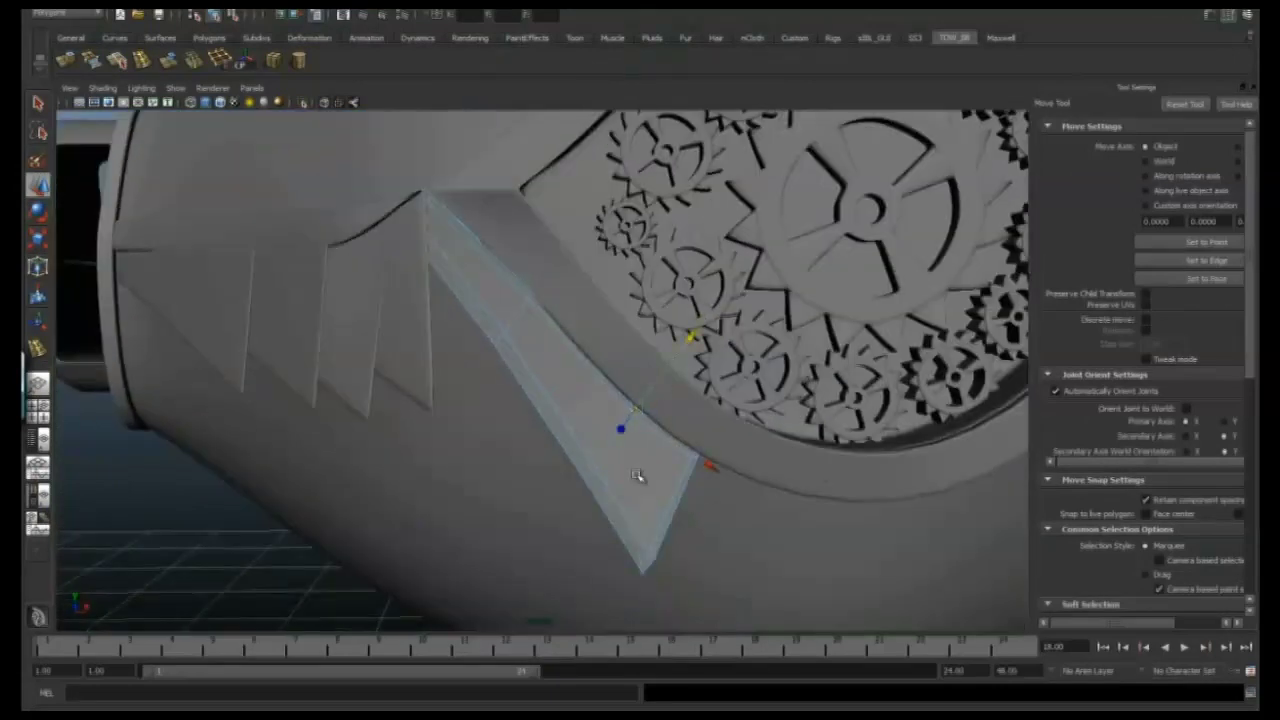
Duplicate the eye border plate and rotate the copy into place beneath the middle of the eye
alt+drag(652, 470, 397, 390)
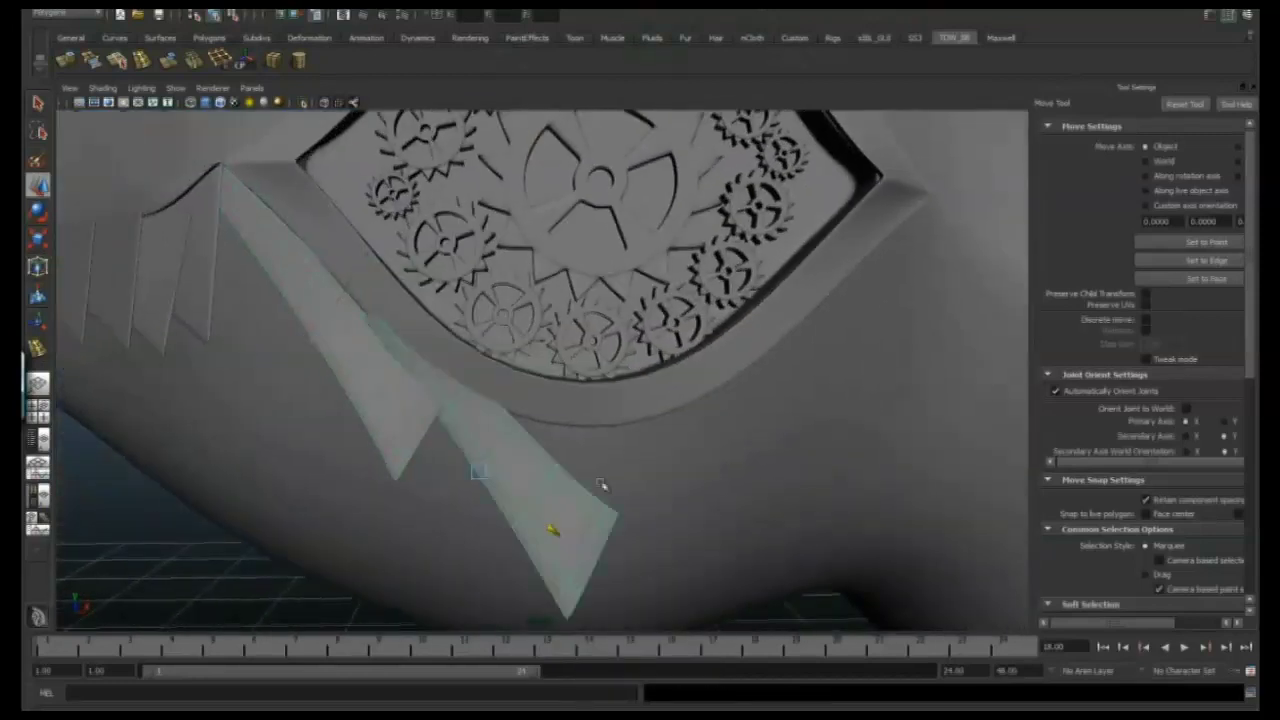
key(e)
alt+drag(656, 493, 560, 479)
key(w)
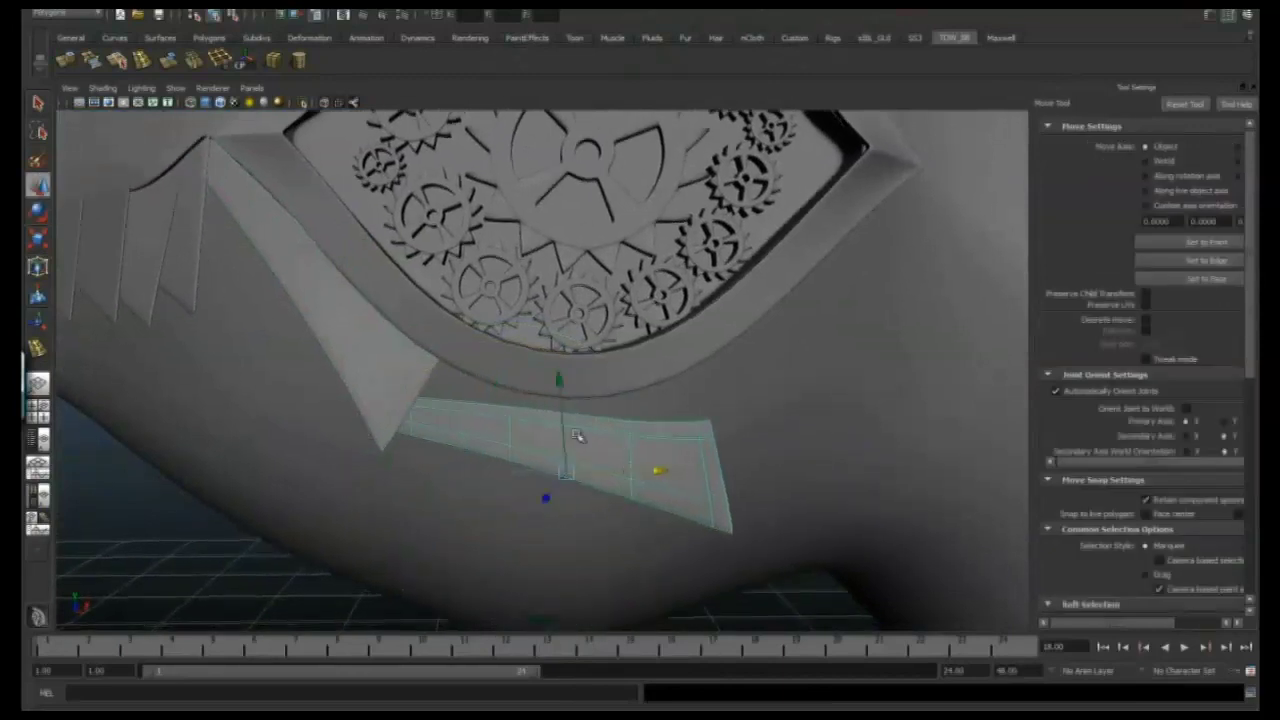
alt+drag(648, 438, 621, 375)
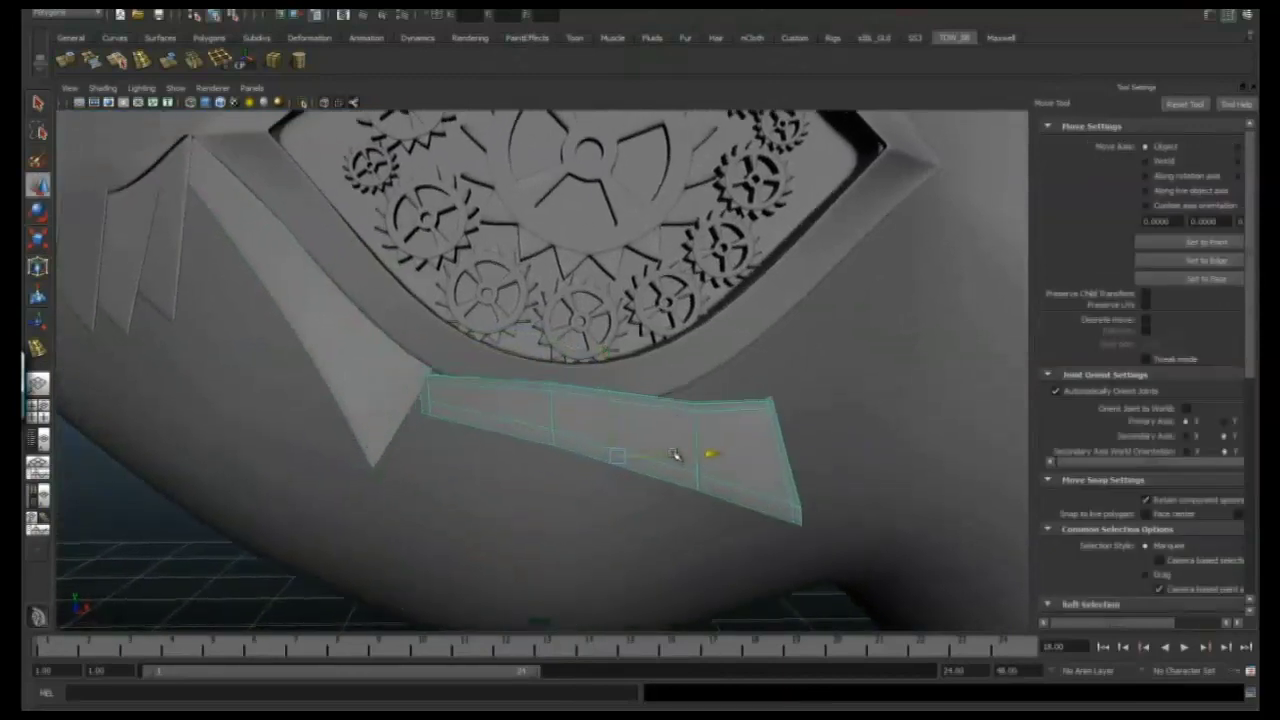
alt+drag(673, 453, 608, 357)
key(e)
key(w)
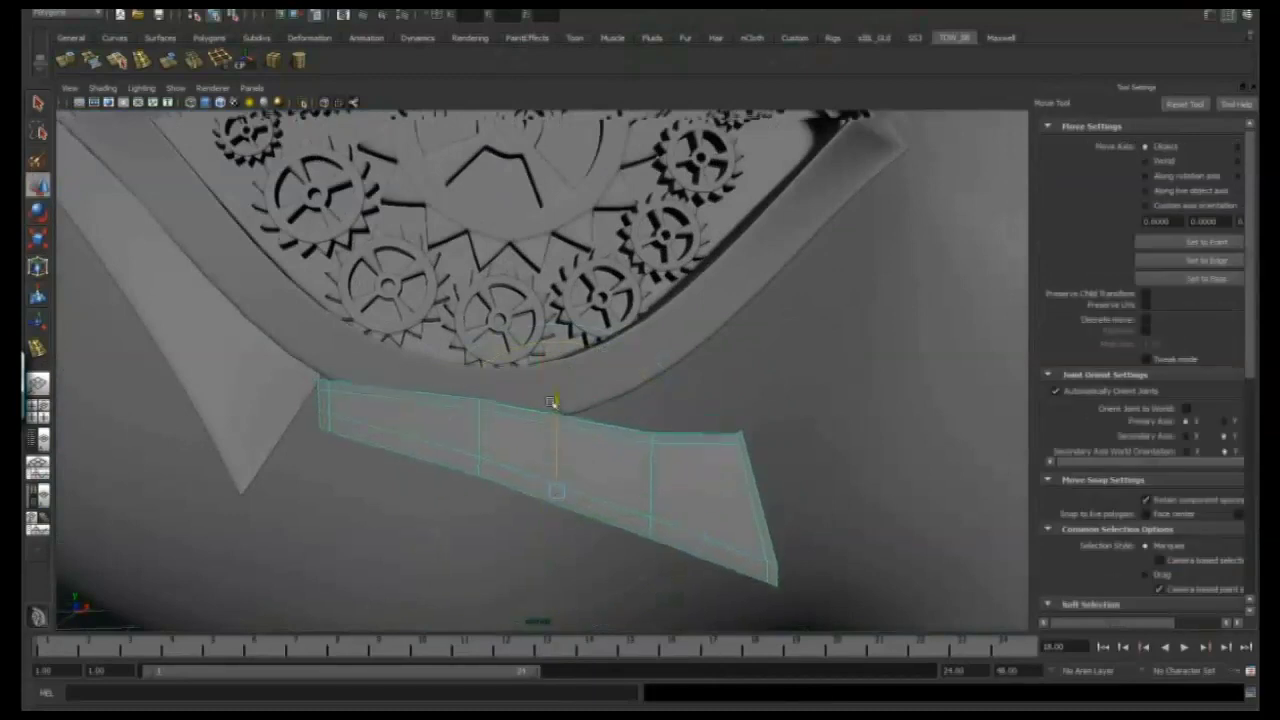
Reshape the middle plate's vertices to follow the lower eye border and meet the front plate's corner
alt+drag(625, 493, 496, 453)
alt+drag(468, 390, 533, 374)
alt+drag(607, 265, 519, 478)
alt+drag(561, 383, 465, 345)
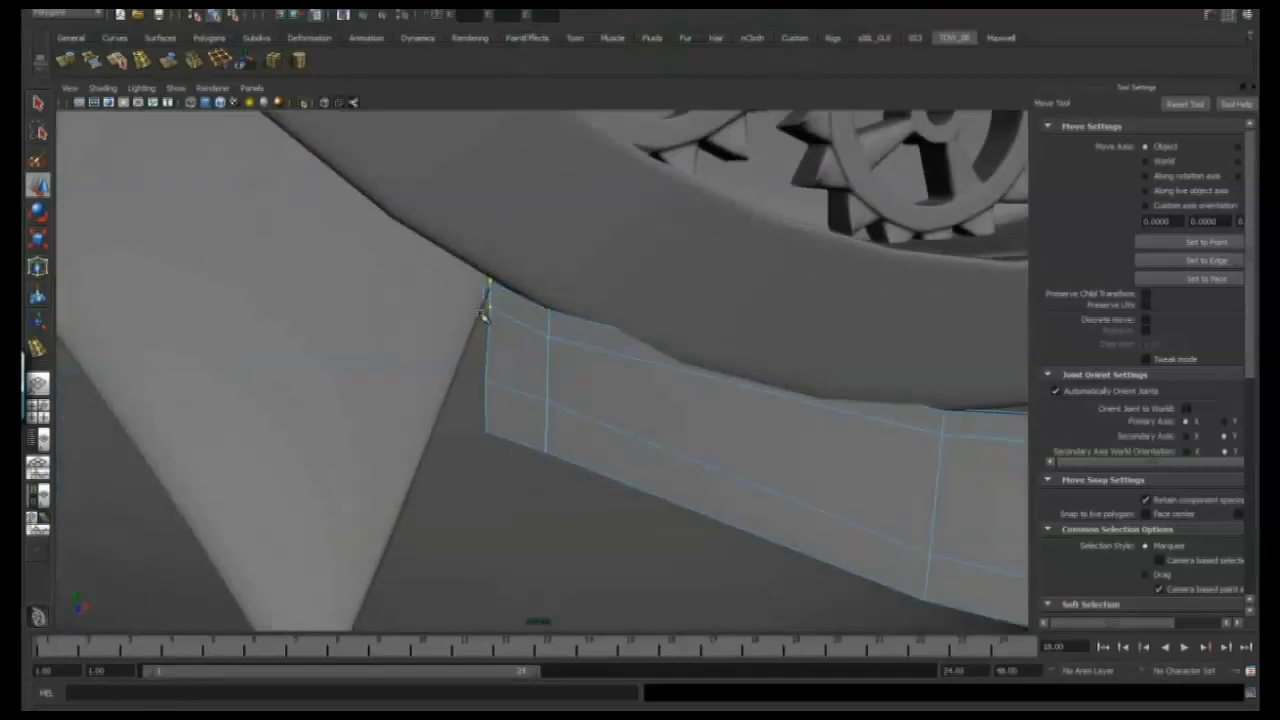
alt+drag(546, 314, 533, 389)
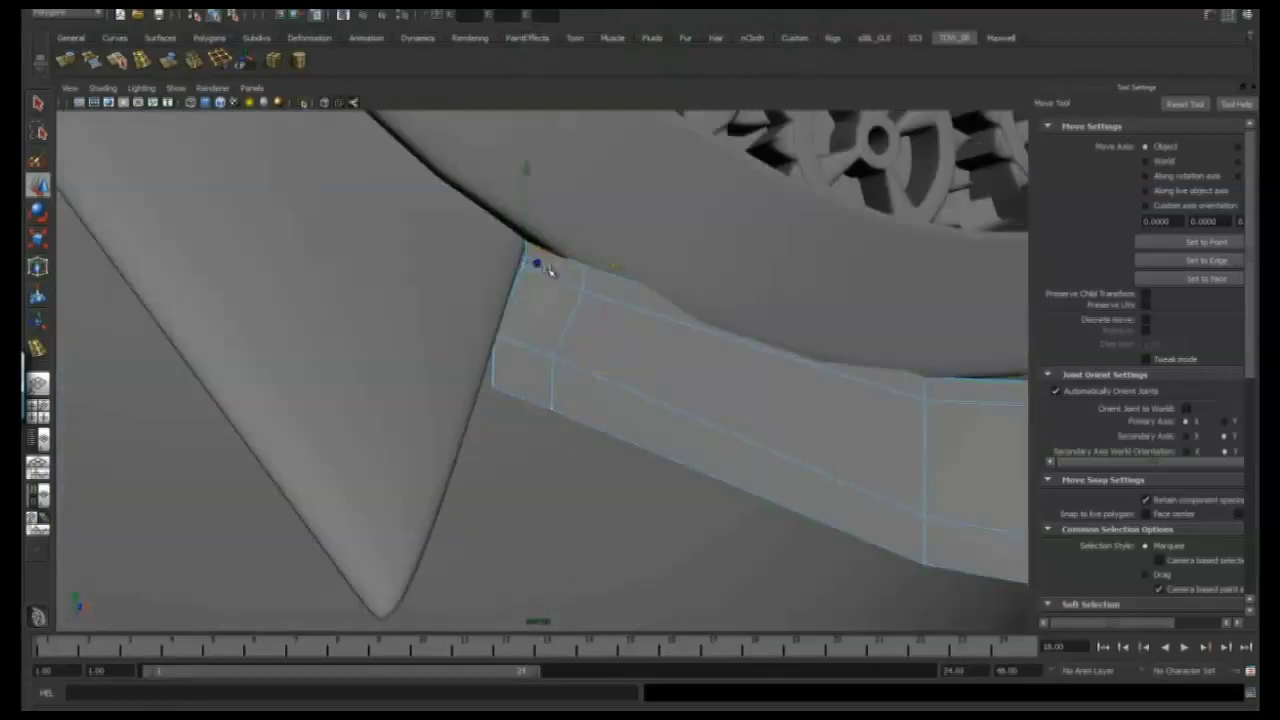
alt+drag(510, 261, 490, 401)
alt+drag(579, 366, 509, 287)
Place and rotate a third plate along the lower eye border towards the eye's rear corner
alt+drag(513, 341, 710, 480)
key(e)
alt+drag(605, 358, 603, 395)
key(w)
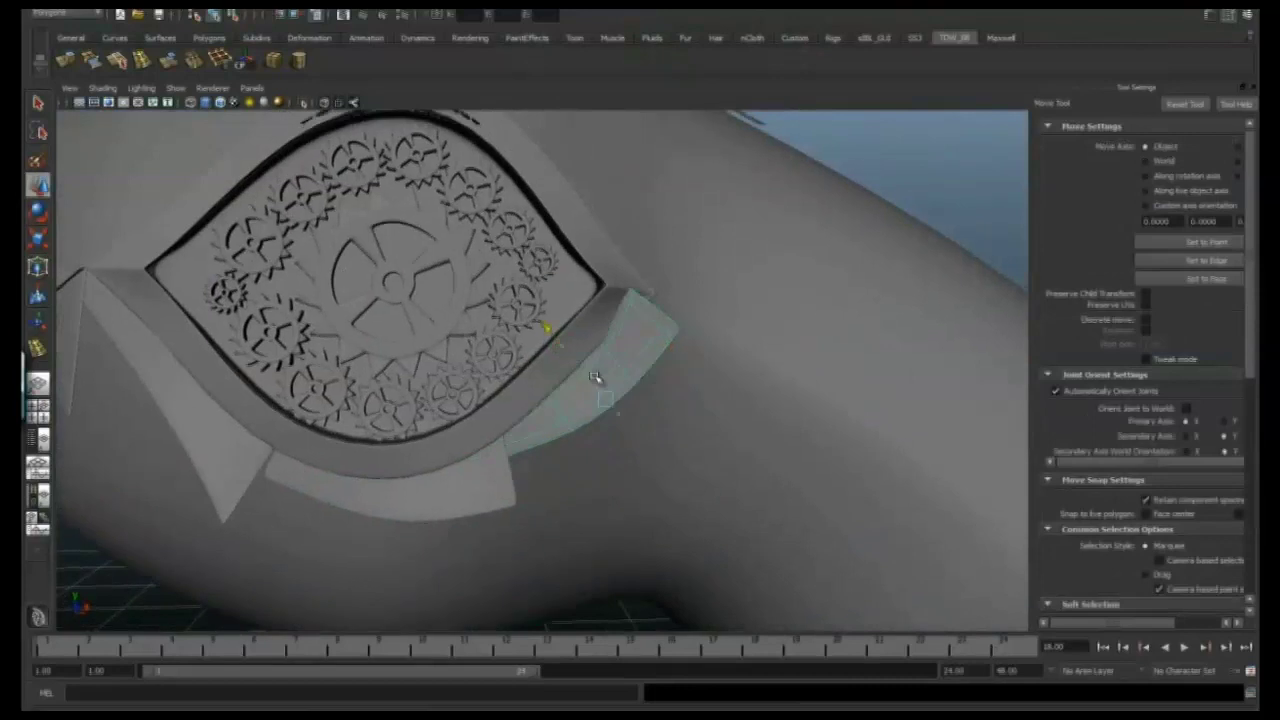
alt+drag(673, 349, 624, 404)
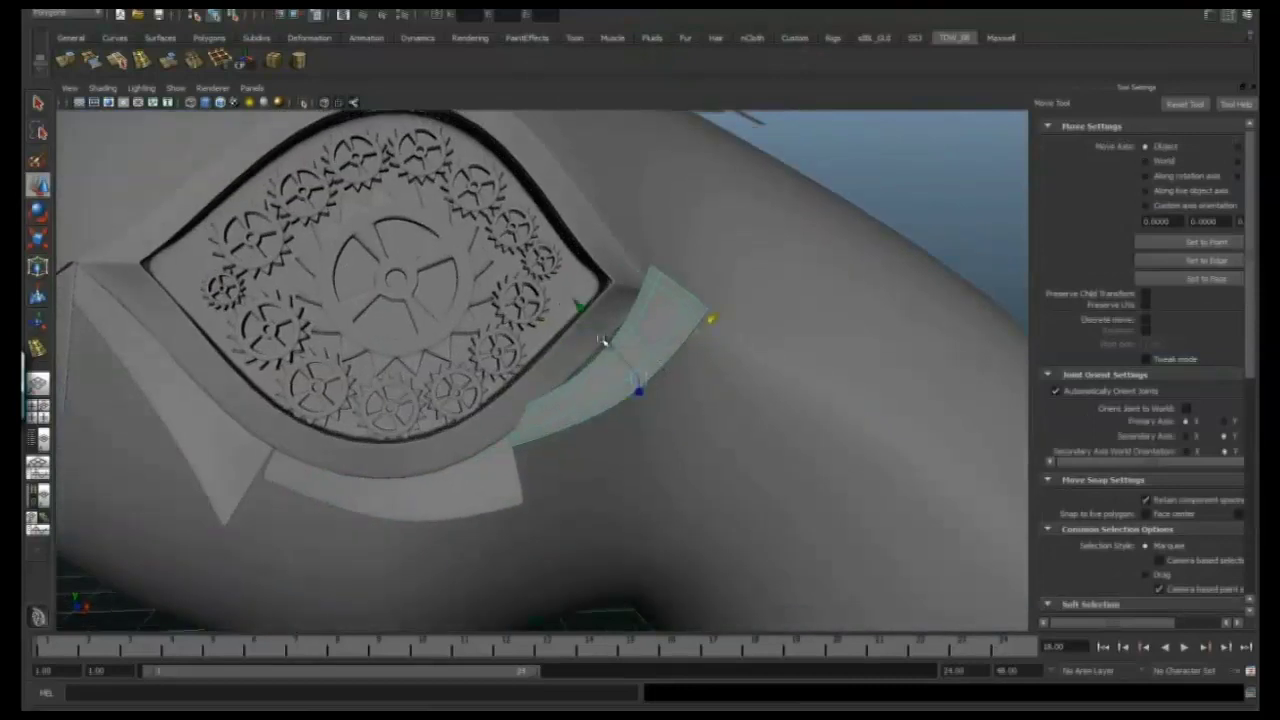
Move the third plate's rear end vertices to line up with the rear corner of the eye border
alt+drag(614, 354, 651, 413)
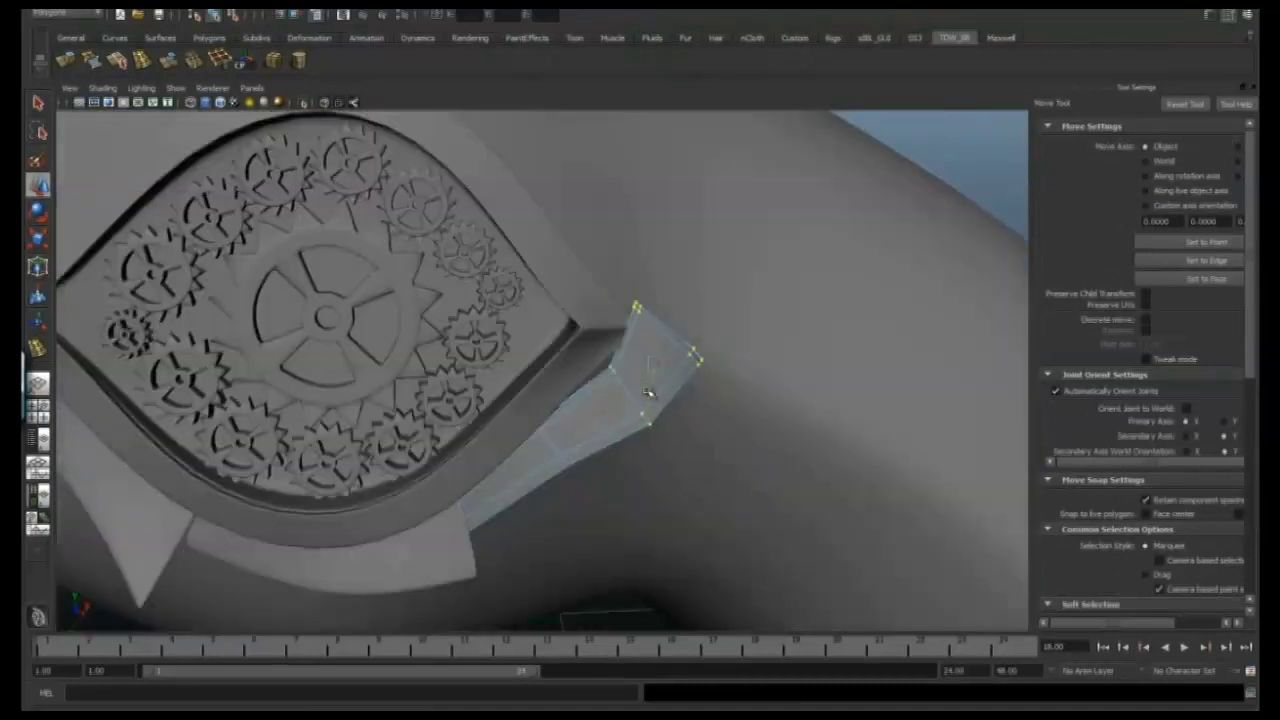
scroll(630, 402, up, 5)
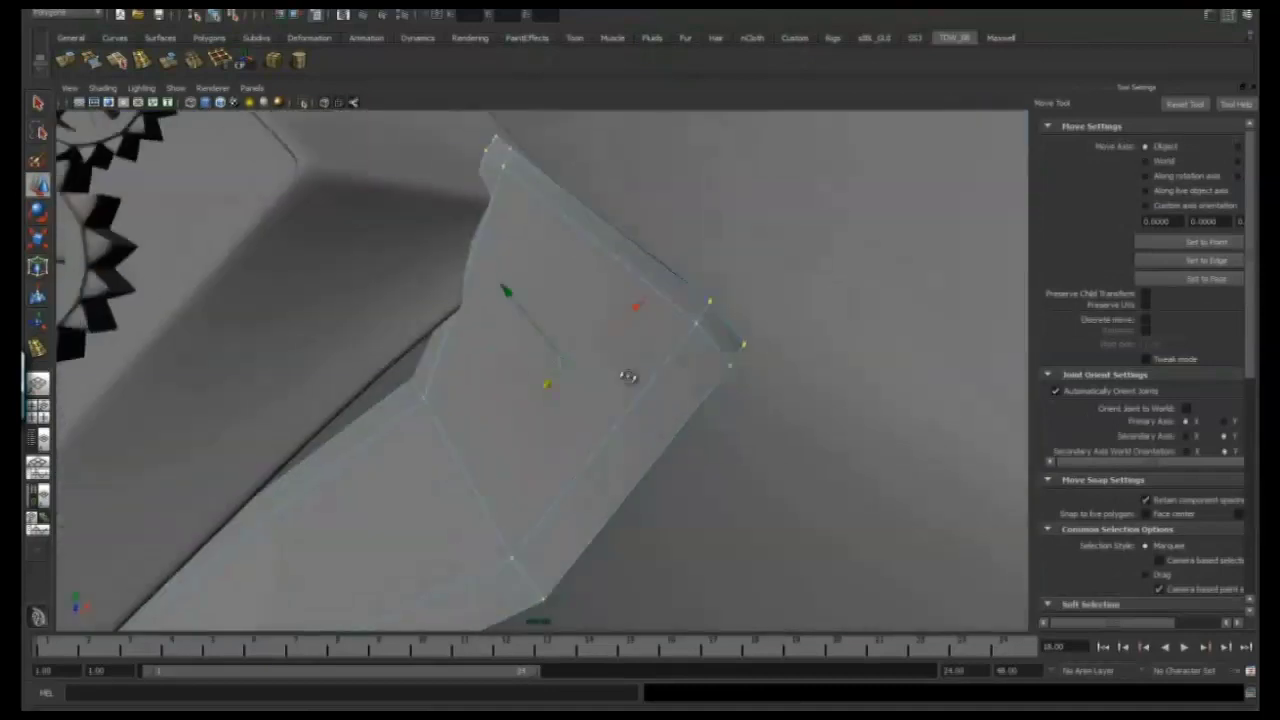
alt+drag(535, 339, 726, 249)
alt+drag(756, 170, 648, 357)
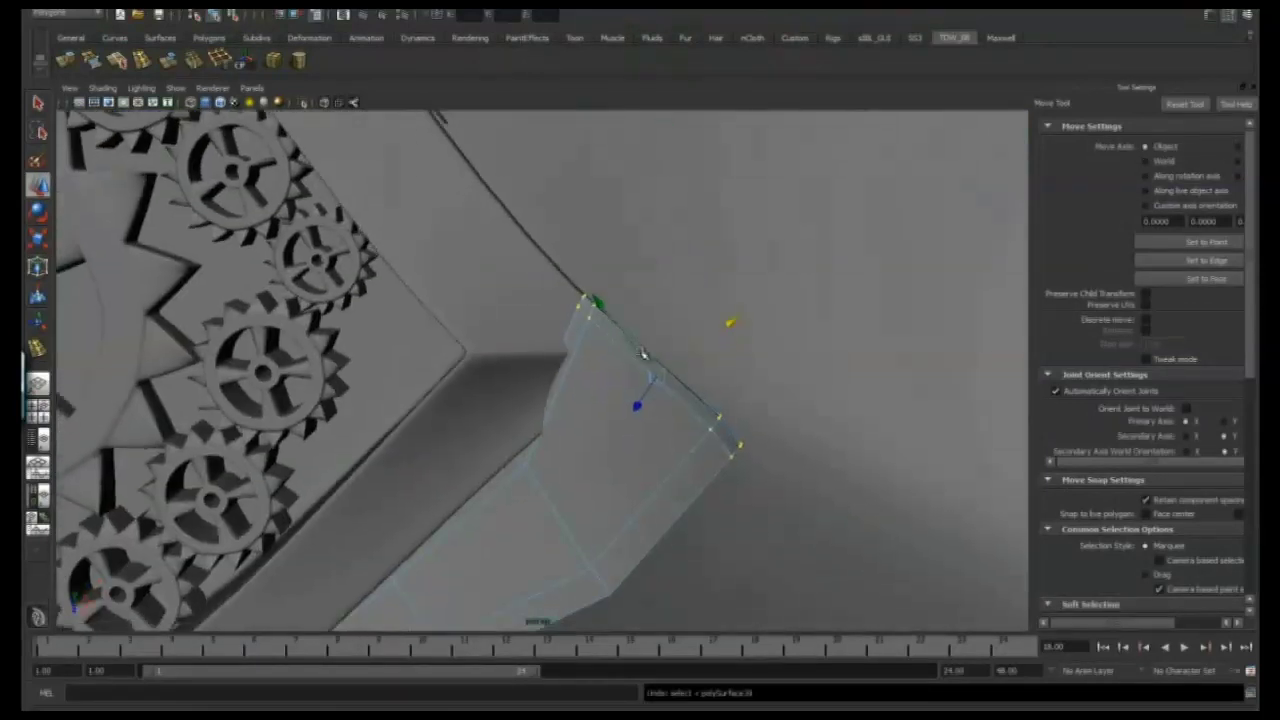
mouse_move(690, 414)
alt+mouse_down()
mouse_move(660, 390)
mouse_move(701, 400)
alt+mouse_up()
alt+drag(629, 450, 652, 377)
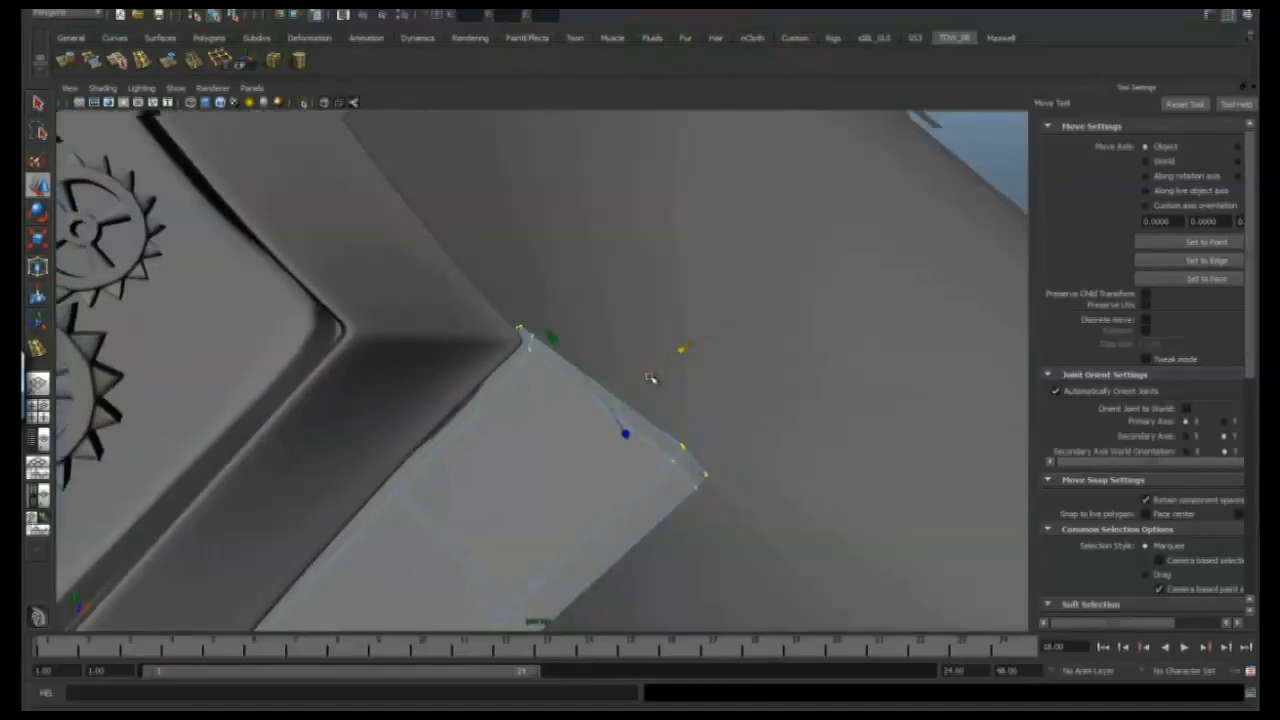
Pull the third plate's outer rear vertices back into a slanted tip and refine its upper corner
alt+drag(622, 436, 518, 376)
alt+drag(675, 399, 563, 437)
alt+drag(605, 393, 648, 361)
alt+drag(642, 278, 533, 340)
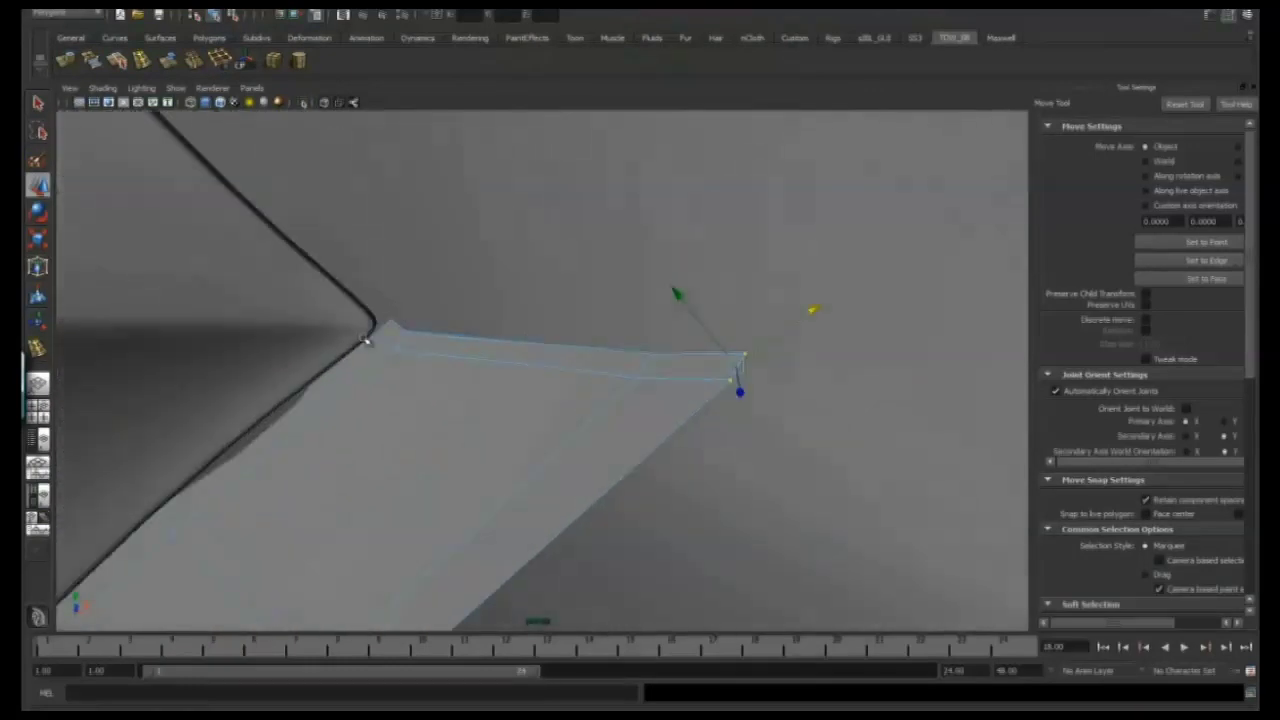
alt+drag(399, 304, 378, 400)
alt+drag(376, 334, 495, 265)
Create a polygon plane, stand it upright using Rotate X, and scale and position it below the front side plates
click(128, 40)
click(171, 40)
alt+drag(600, 400, 520, 340)
key(ctrl+a)
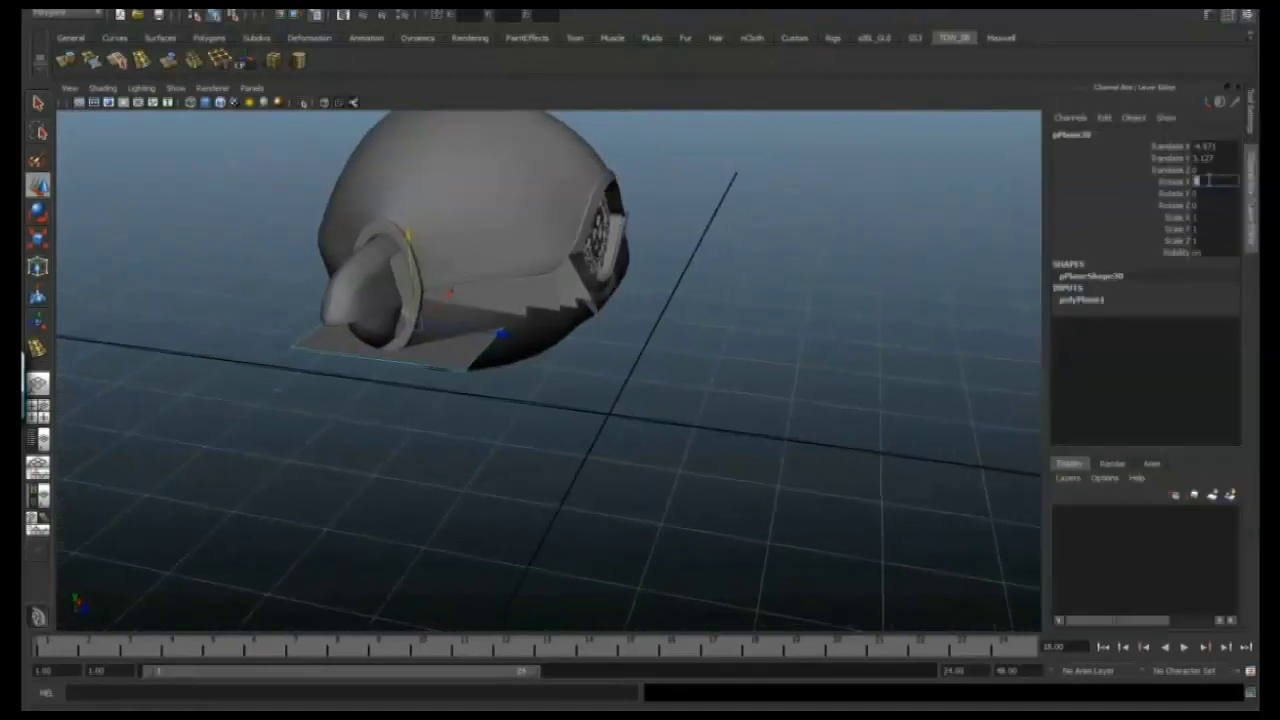
alt+drag(720, 380, 636, 453)
key(r)
key(ctrl+a)
key(ctrl+a)
key(ctrl+a)
key(w)
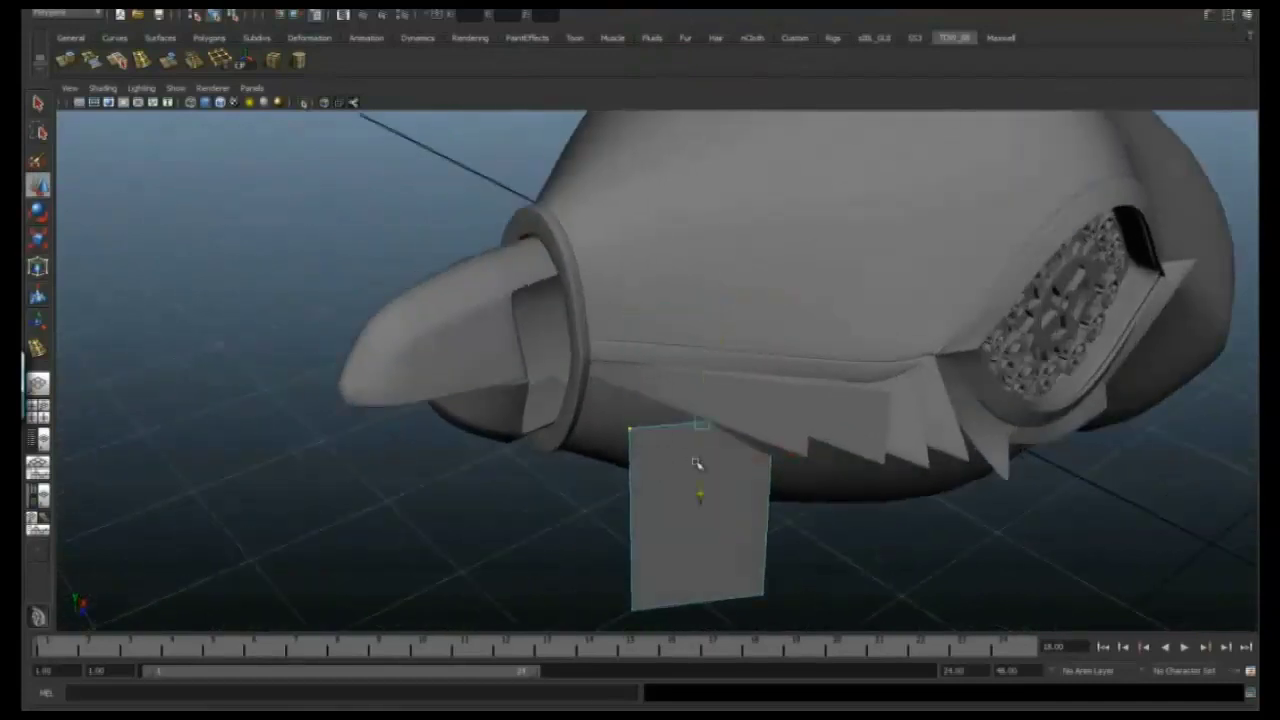
Rotate and fit the plane against the head between the snout ring and the front side plates
alt+drag(705, 356, 713, 516)
alt+drag(700, 469, 663, 434)
key(e)
alt+drag(666, 430, 760, 320)
alt+drag(745, 371, 552, 568)
alt+drag(698, 373, 838, 404)
right_click(700, 400)
alt+drag(720, 395, 777, 290)
alt+drag(752, 372, 800, 480)
Extend the plane down to the head's centre line under the snout ring and shape its lower end into a point
key(w)
alt+drag(648, 348, 766, 420)
right_drag(766, 420, 860, 459)
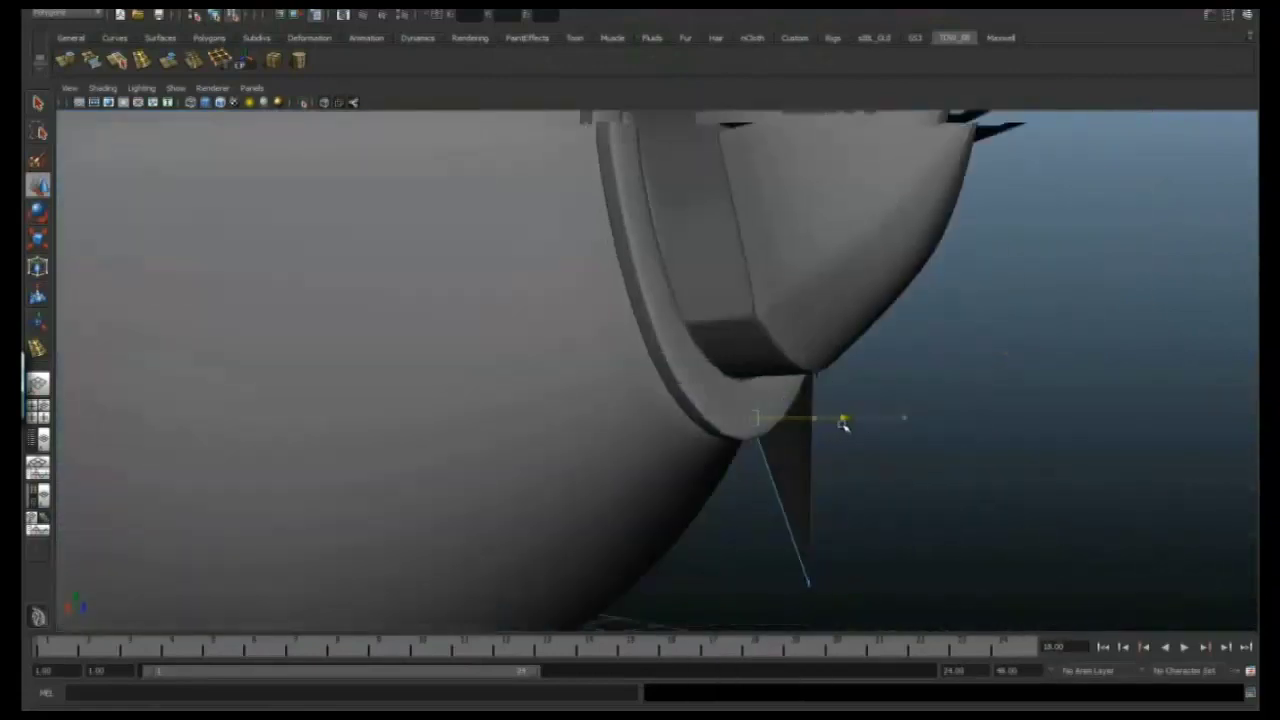
alt+right_drag(741, 460, 731, 449)
alt+drag(731, 449, 735, 340)
alt+drag(615, 275, 730, 417)
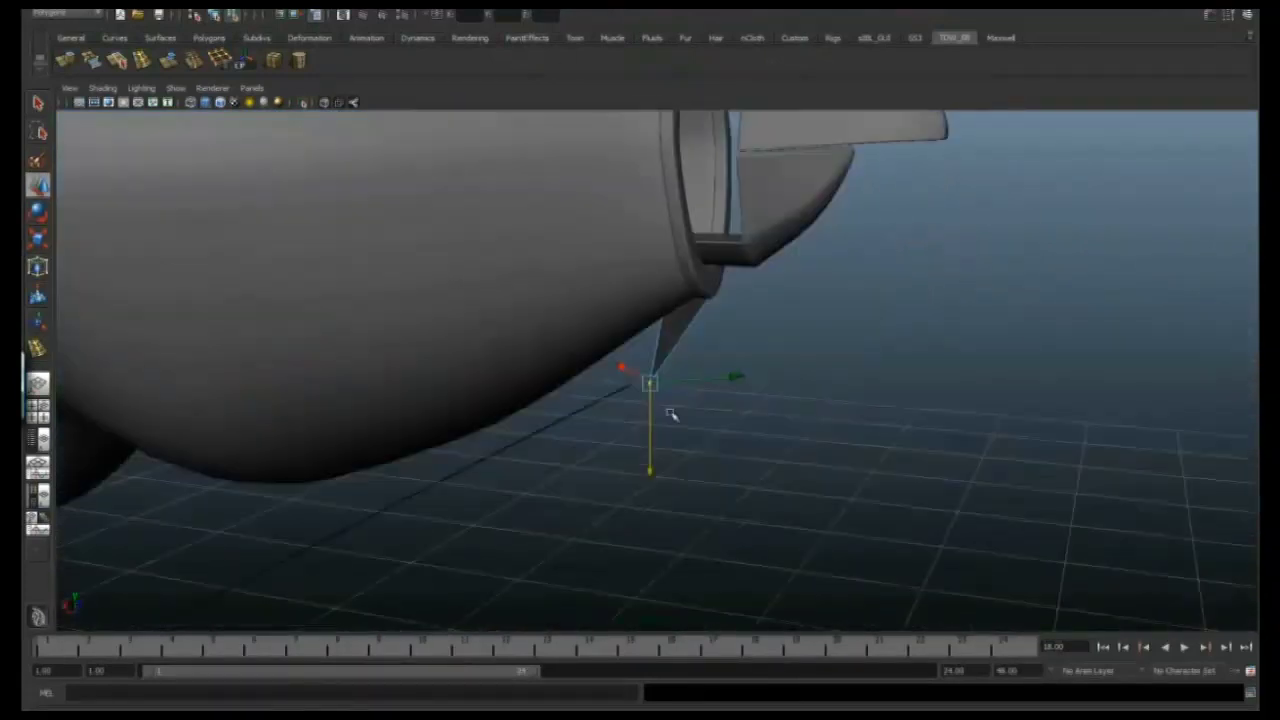
alt+drag(646, 452, 767, 336)
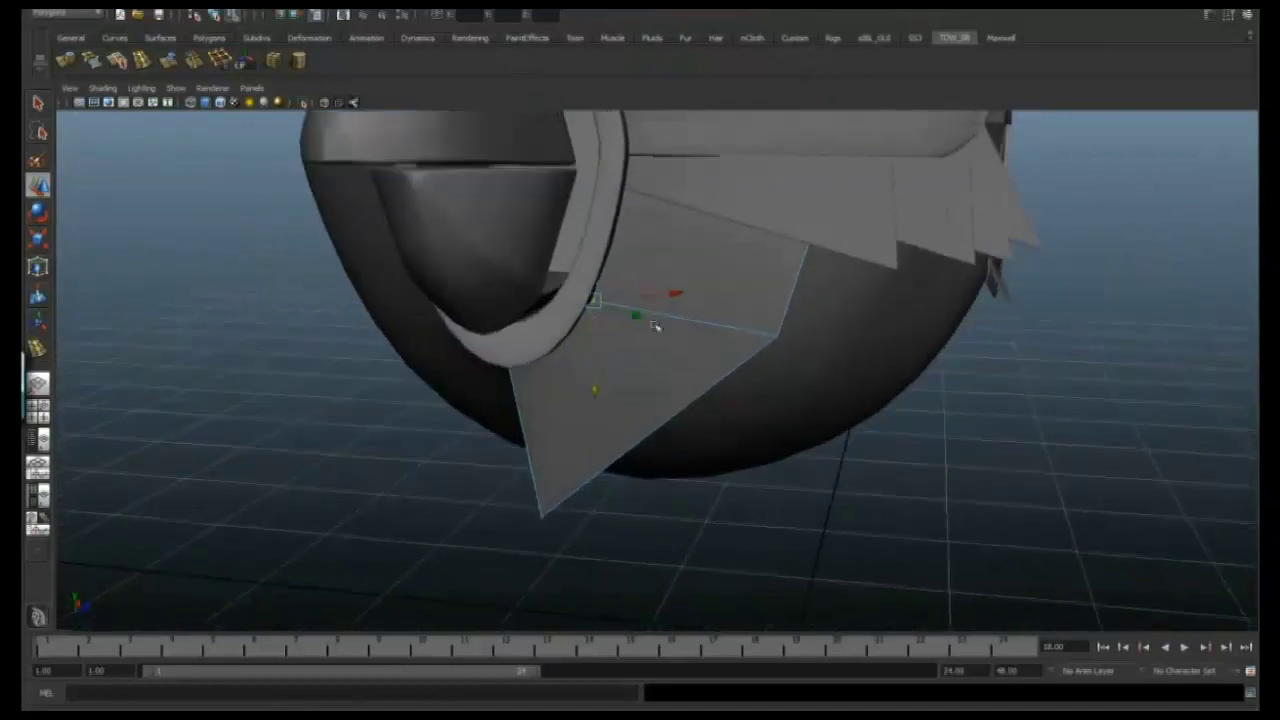
Reset the lower front plate's pivot to the world origin and try mirroring it across -Z with merged vertices
alt+drag(636, 315, 675, 335)
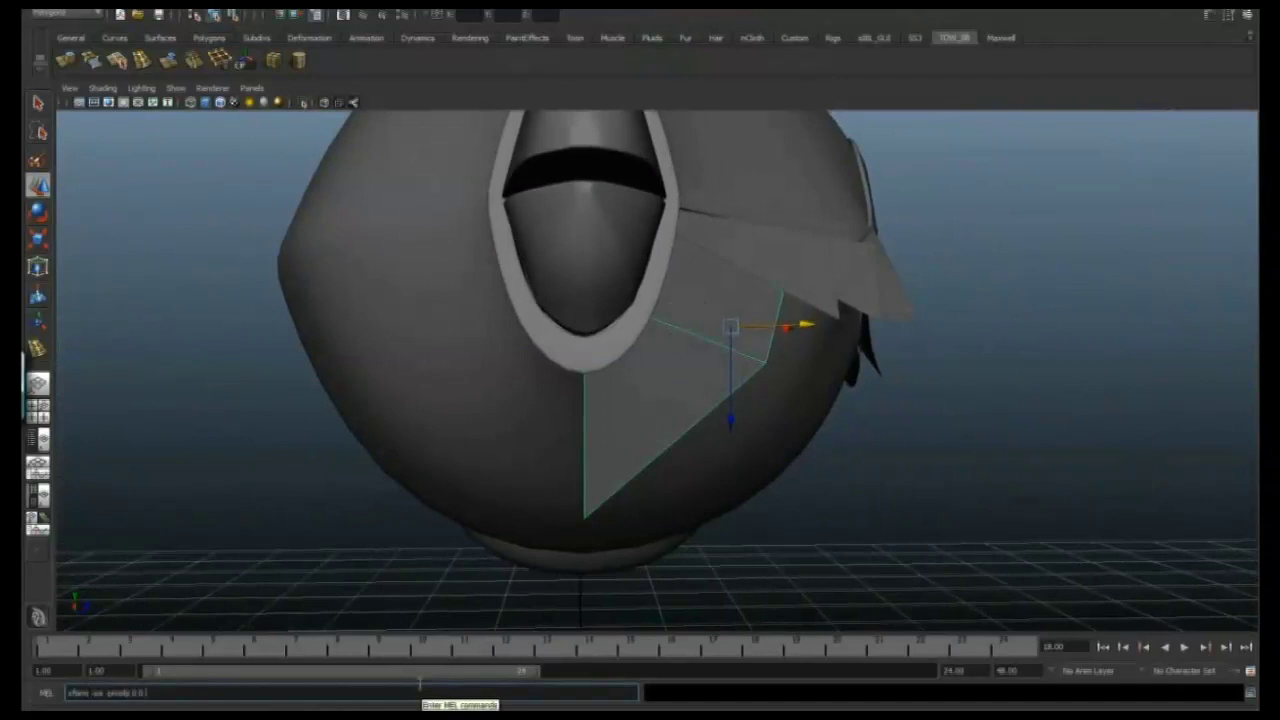
alt+drag(609, 400, 1080, 186)
click(1227, 15)
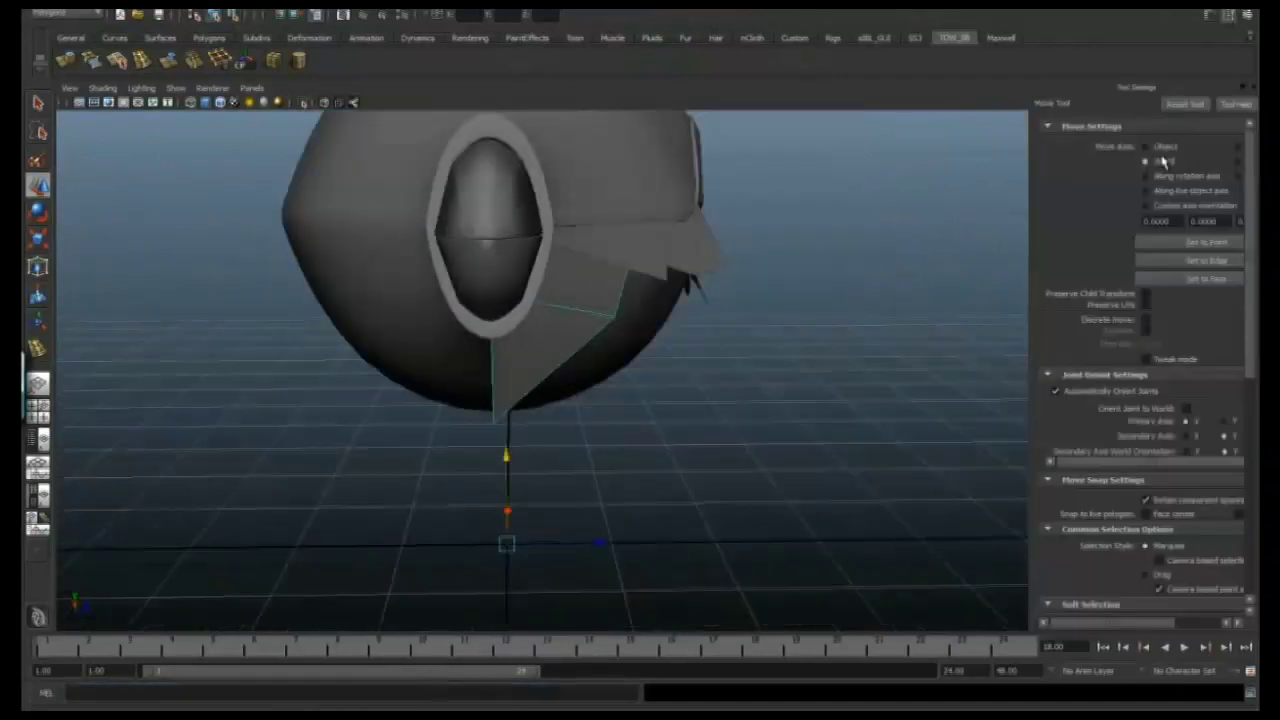
right_click(686, 286)
click(409, 305)
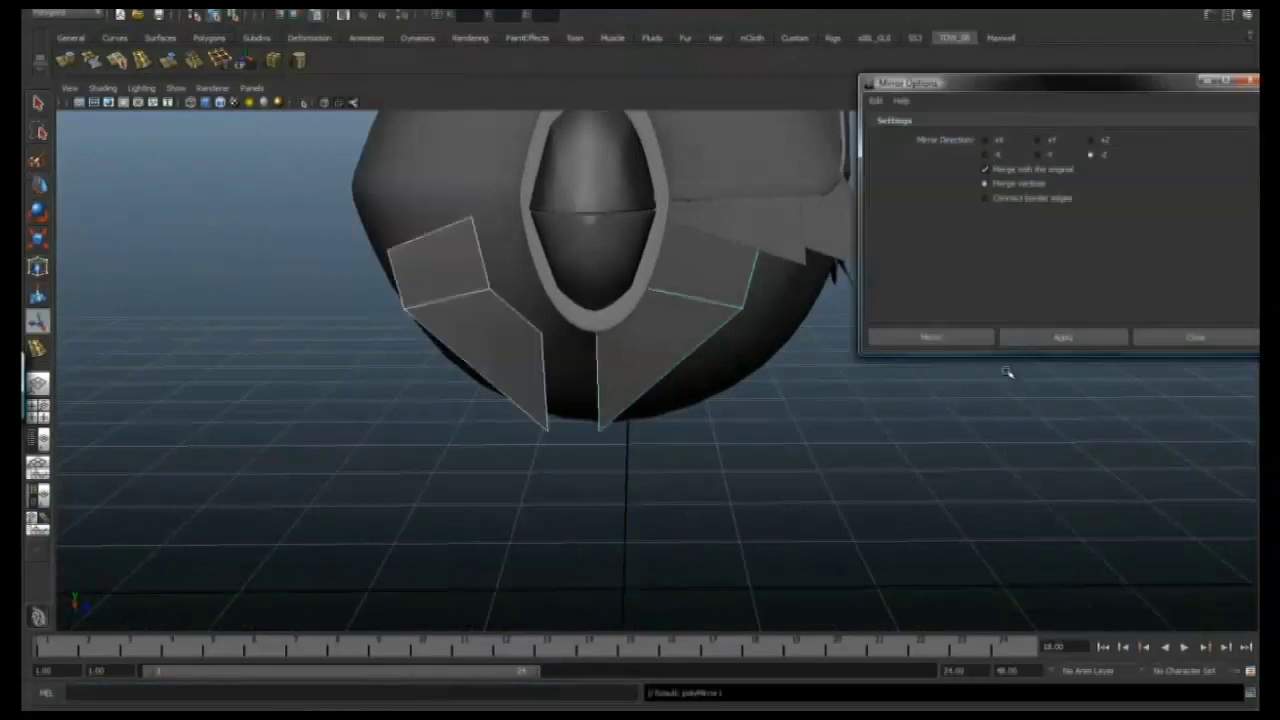
click(1062, 338)
alt+drag(646, 357, 686, 371)
Undo the mirrored half and retry the -Z mirror of the lower front plate
click(87, 15)
click(296, 12)
click(444, 306)
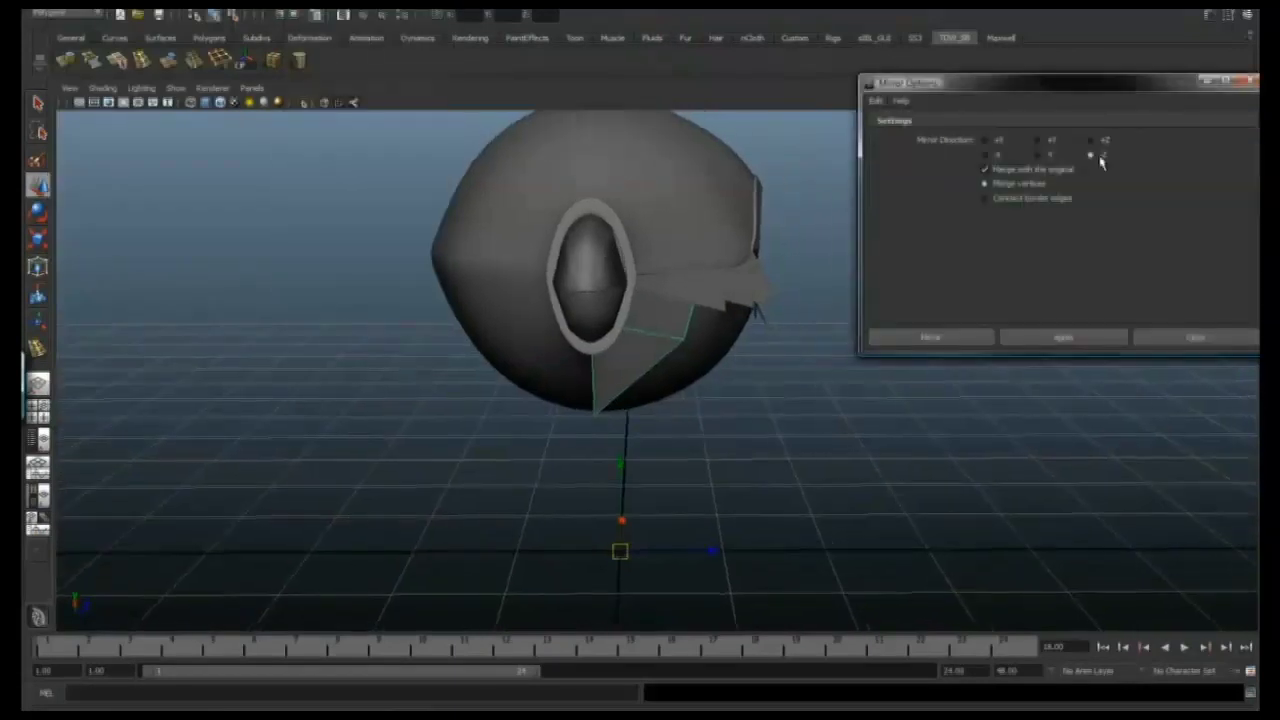
click(967, 337)
alt+drag(967, 337, 608, 309)
key(space)
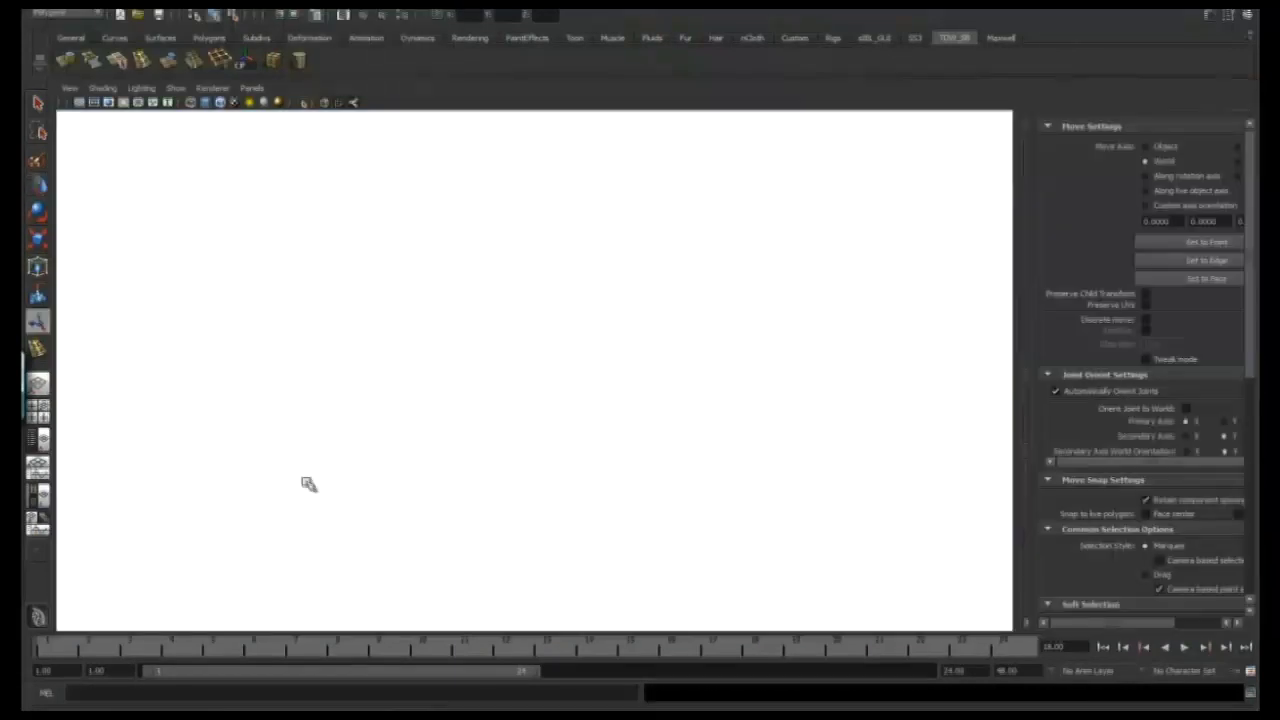
key(space)
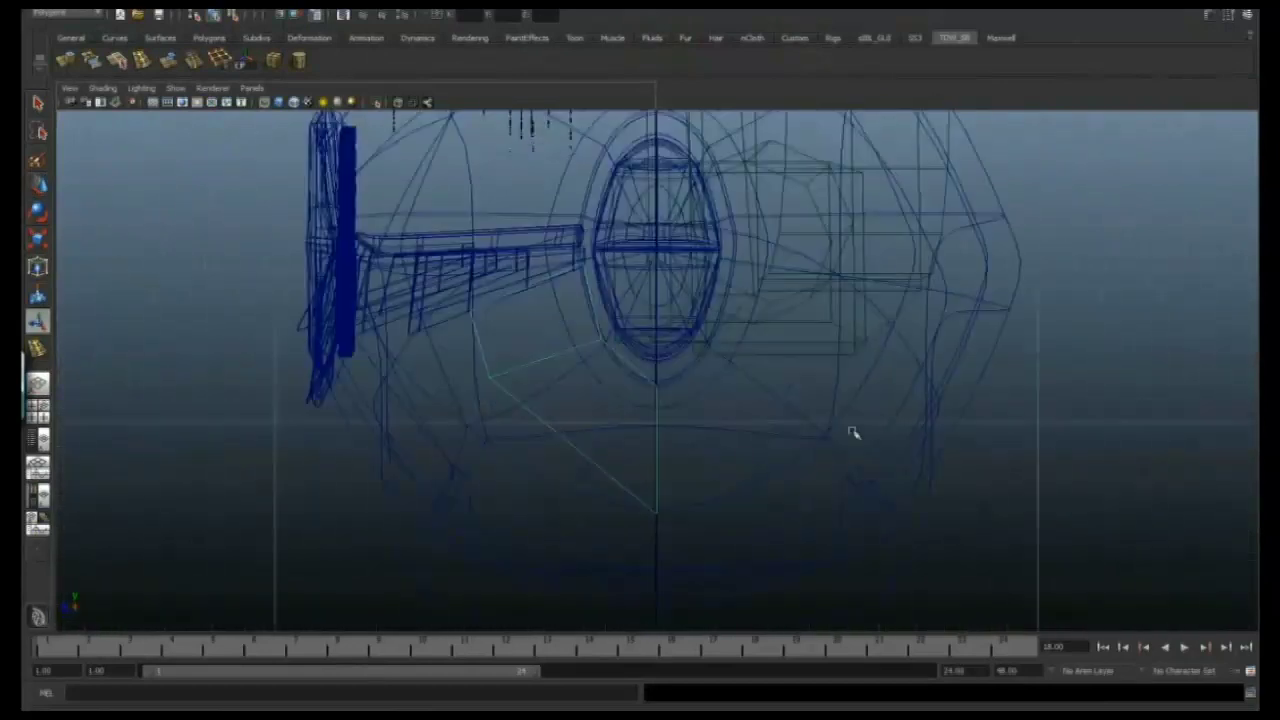
Place the plate's pivot on the head's centre line in the front view and mirror the plate to the other side
alt+right_drag(717, 438, 583, 434)
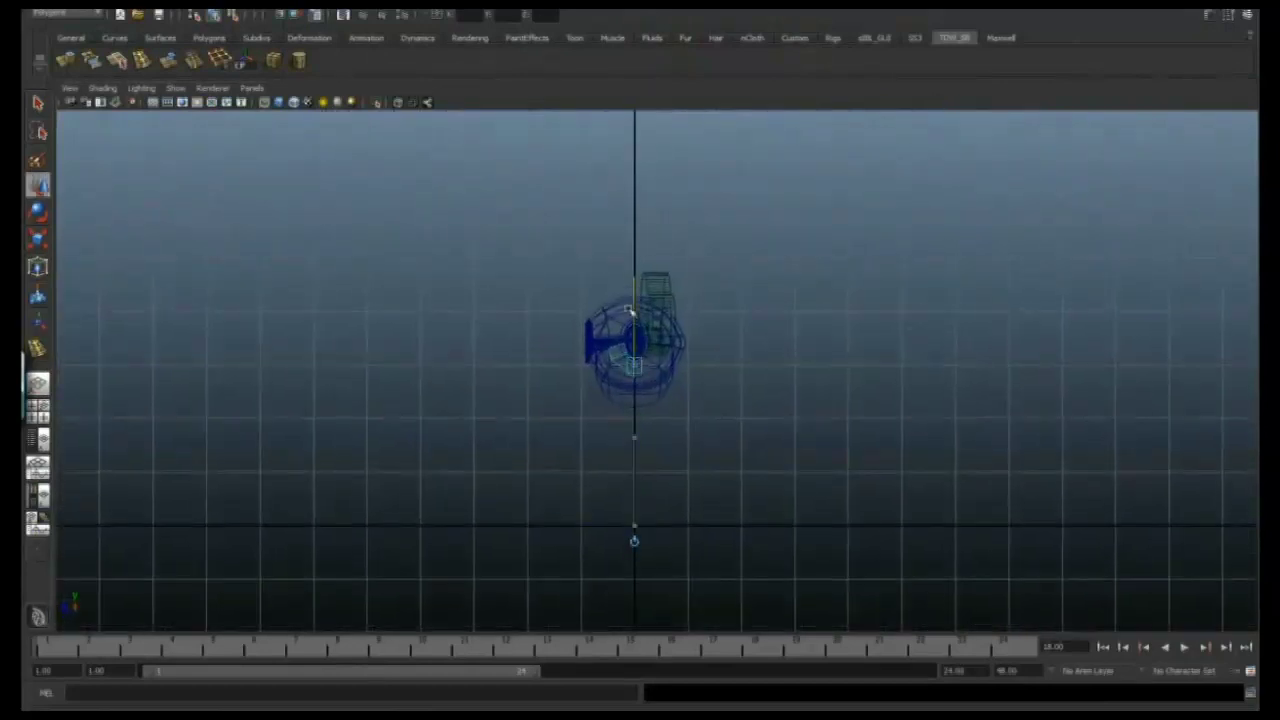
scroll(677, 383, up, 5)
click(70, 88)
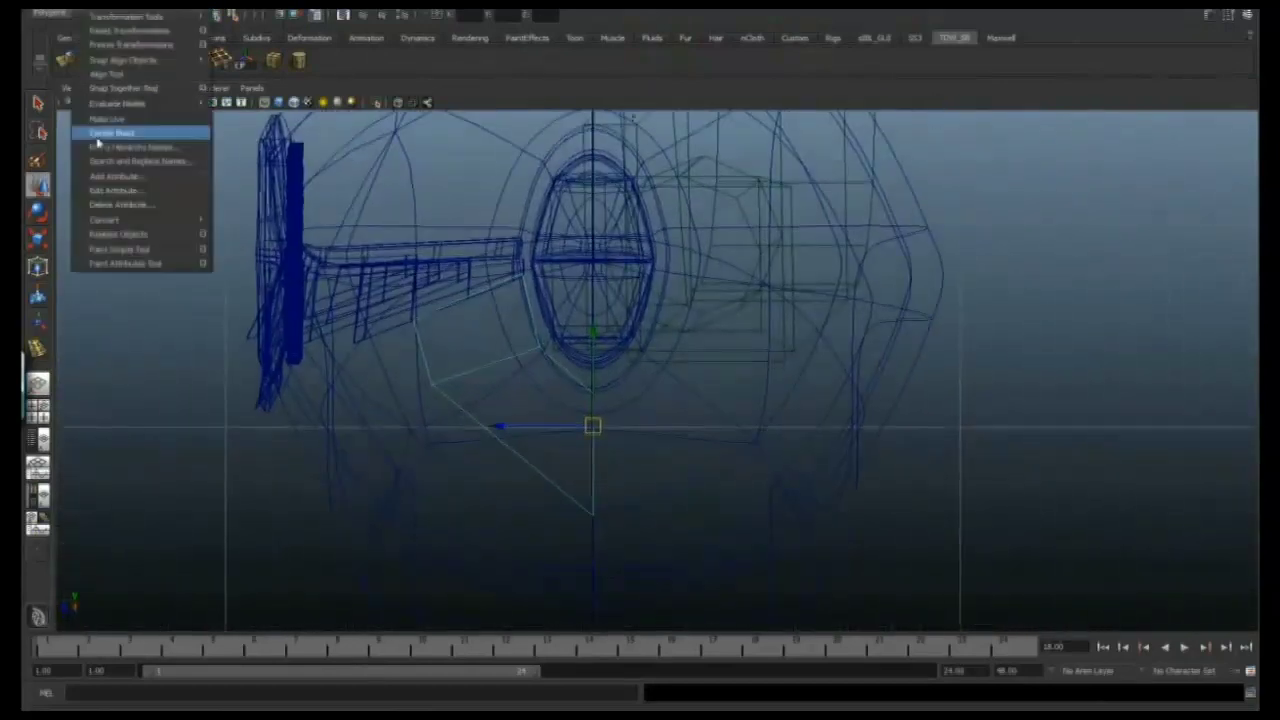
click(305, 5)
click(330, 305)
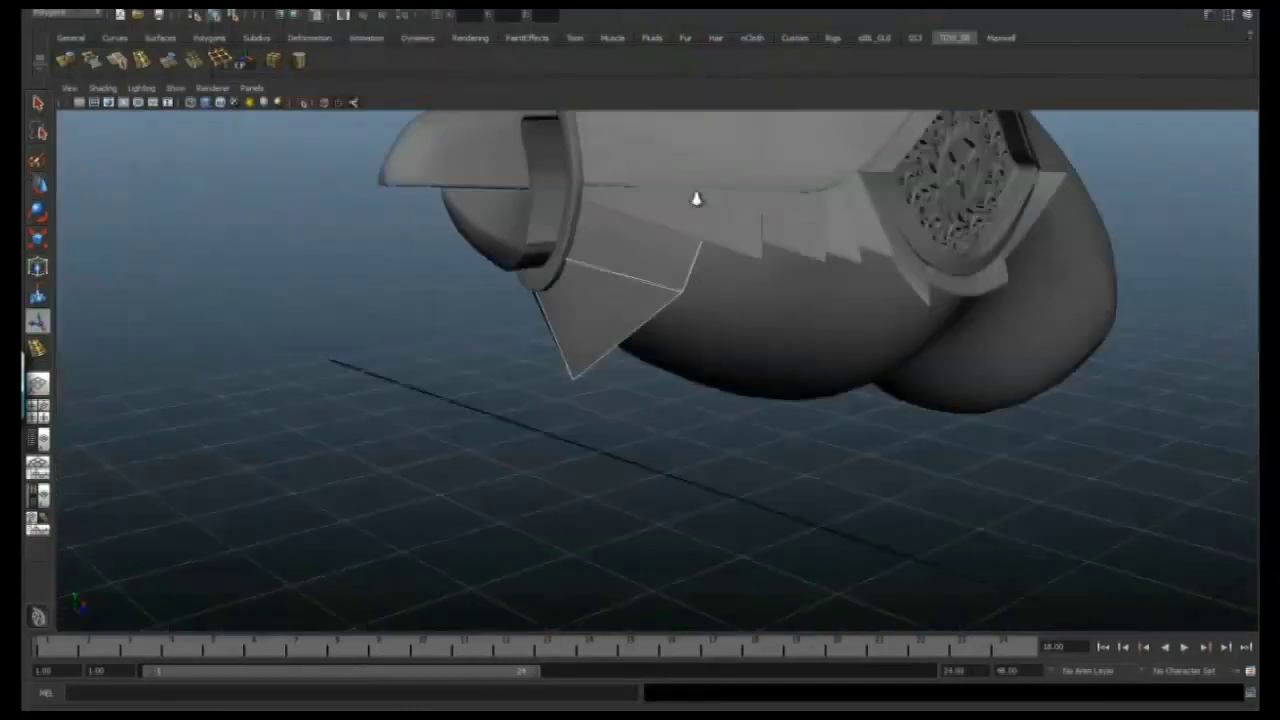
Insert an edge loop along the mirrored chin plate's rear border and extrude the rim faces outward
mouse_move(694, 197)
alt+mouse_down()
mouse_move(735, 269)
mouse_move(649, 257)
mouse_move(634, 266)
mouse_move(660, 274)
mouse_move(521, 302)
mouse_move(474, 297)
mouse_move(646, 300)
mouse_move(634, 281)
alt+mouse_up()
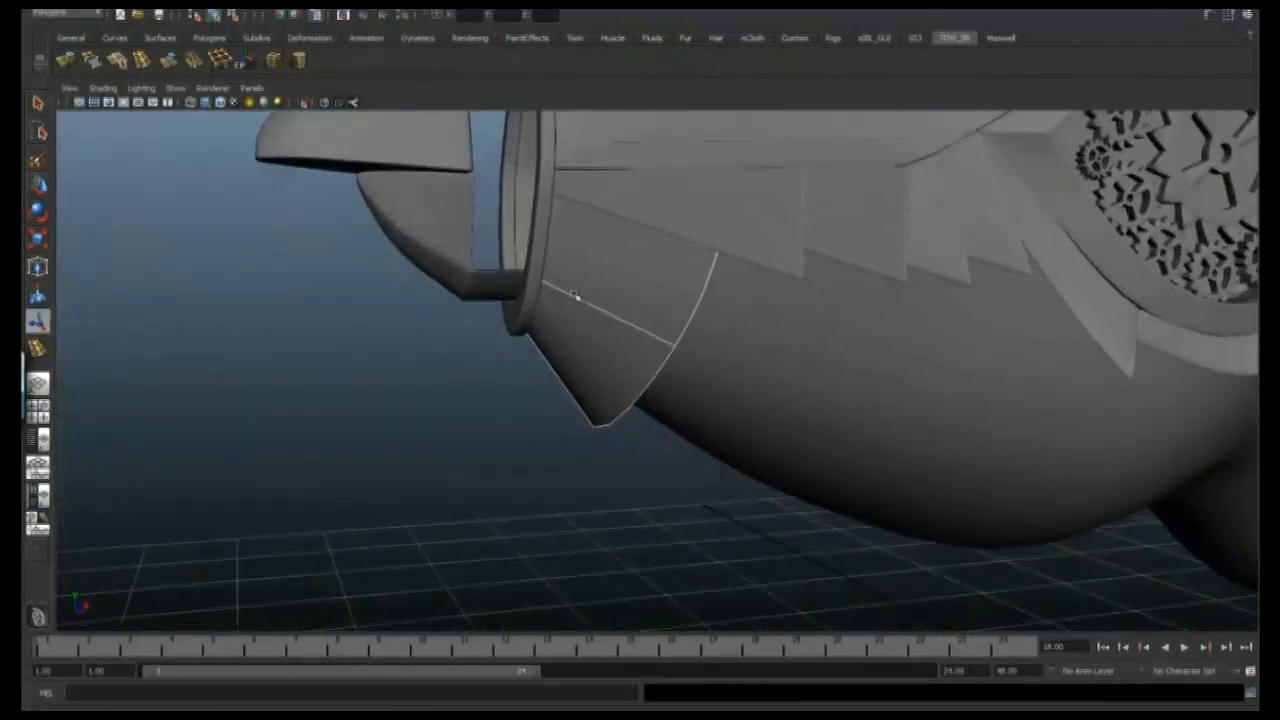
alt+drag(646, 325, 666, 297)
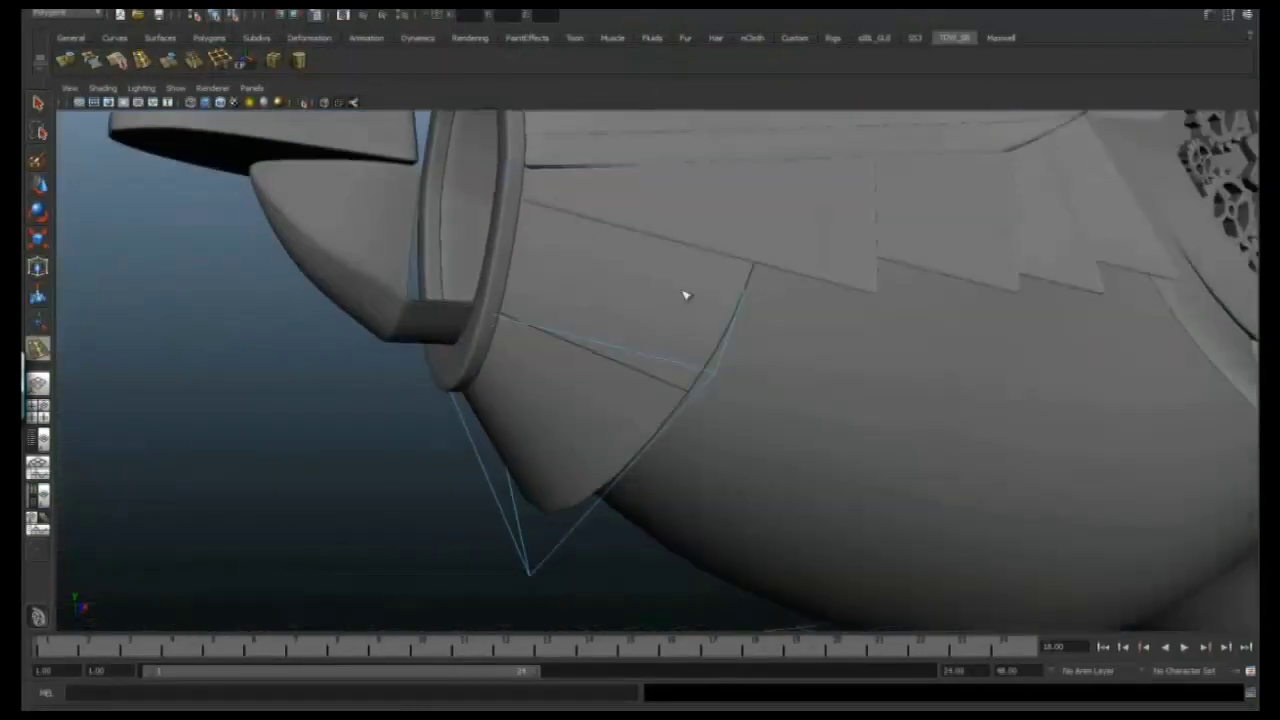
alt+drag(701, 372, 729, 348)
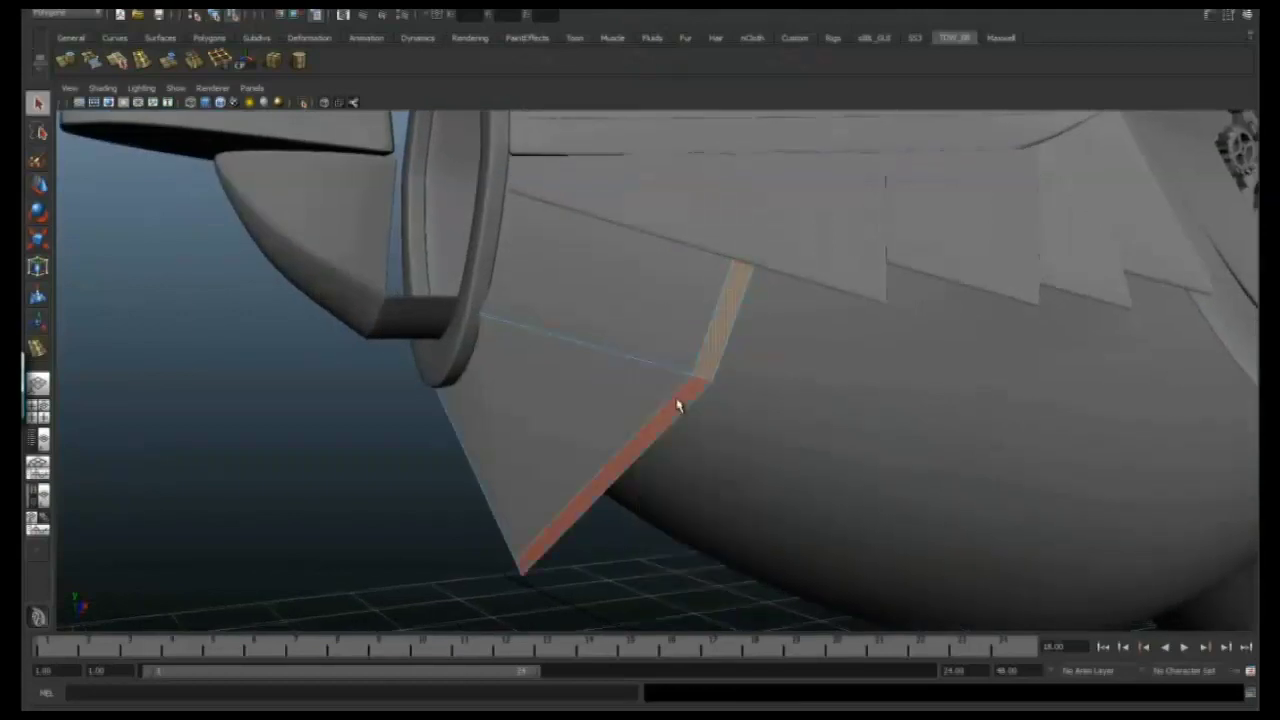
alt+drag(678, 400, 445, 258)
alt+drag(533, 291, 600, 300)
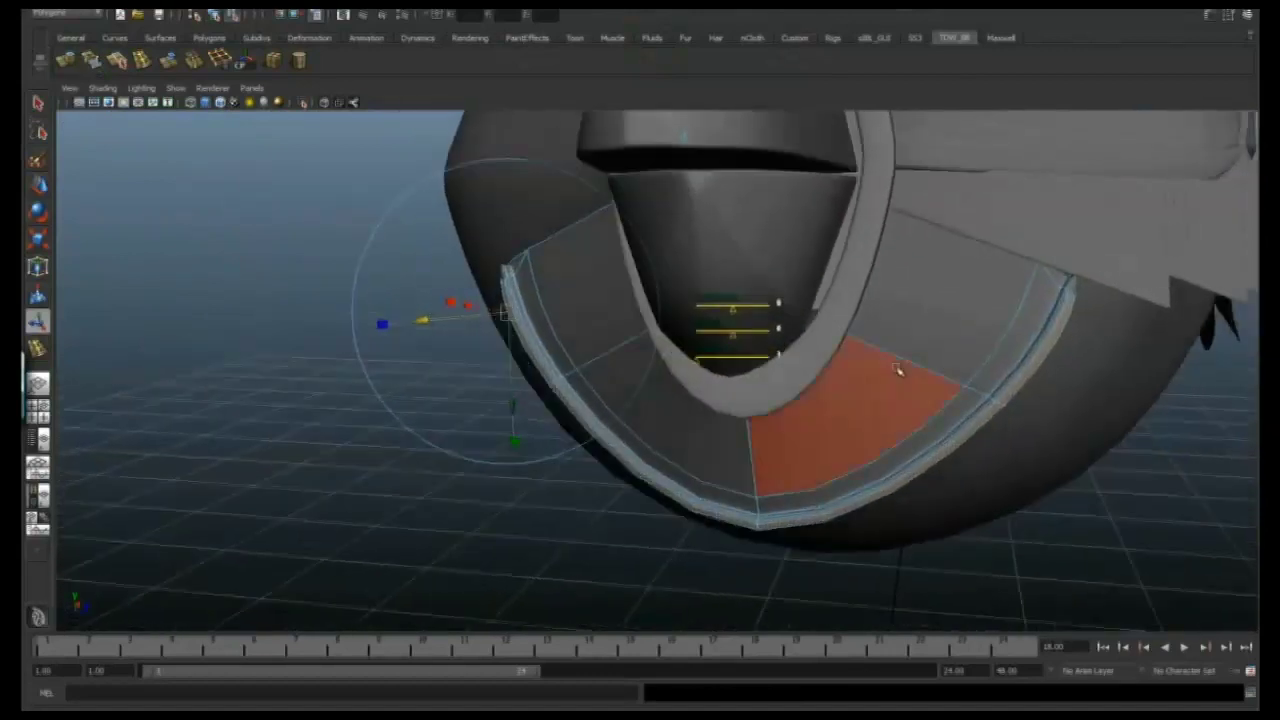
Add supporting edge loops near the chin plate's rim and centre point, and scale the upper corner vertices on both sides
alt+drag(917, 358, 789, 398)
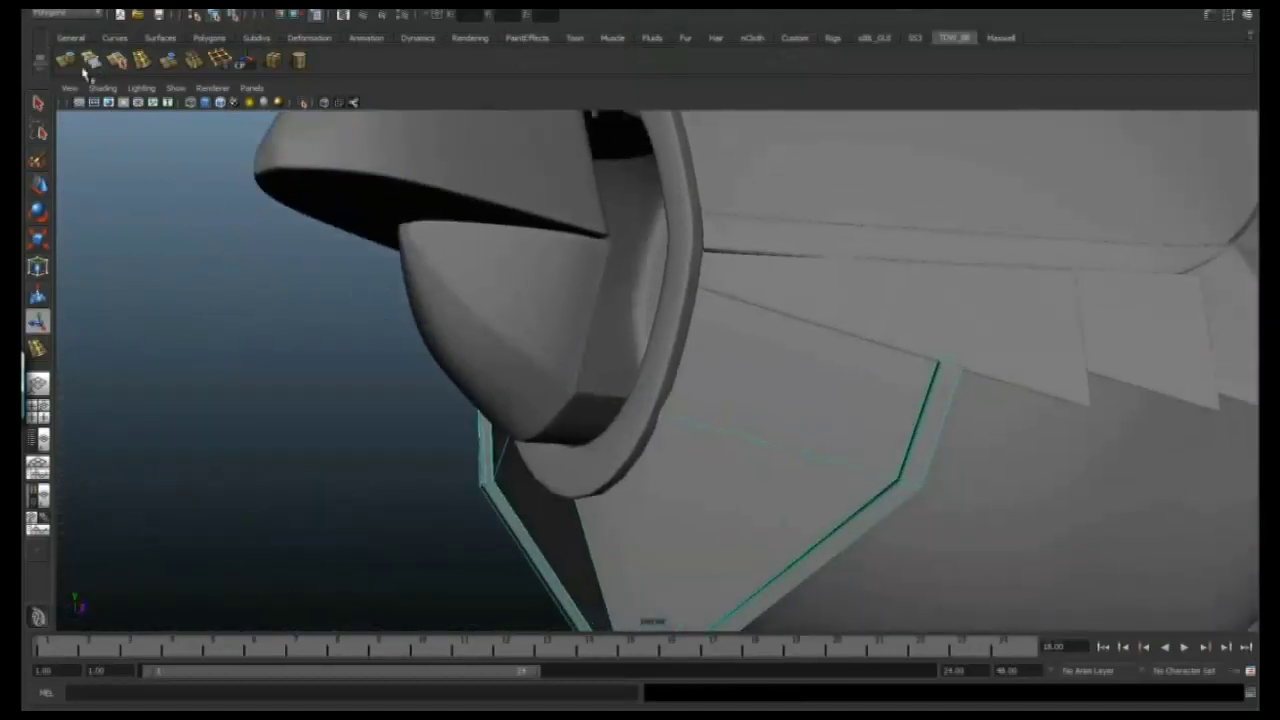
alt+drag(933, 368, 775, 378)
alt+drag(439, 382, 545, 445)
key(w)
alt+drag(657, 394, 731, 310)
key(r)
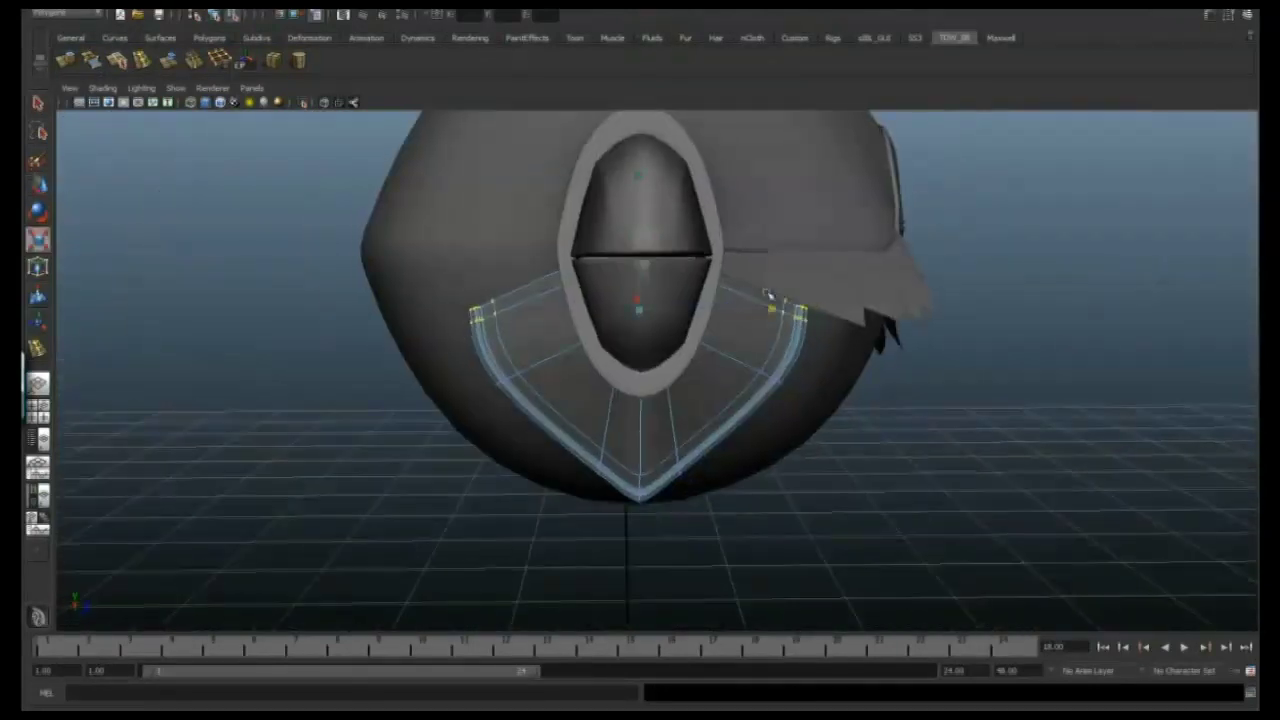
mouse_move(640, 270)
alt+mouse_down()
mouse_move(634, 351)
mouse_move(597, 289)
mouse_move(583, 331)
mouse_move(521, 320)
mouse_move(694, 309)
mouse_move(626, 466)
mouse_move(595, 464)
mouse_move(534, 286)
mouse_move(500, 290)
alt+mouse_up()
Duplicate the chin plate behind the first one and reshape its rear upper corners with the Move tool's Reflection enabled
key(4)
key(ctrl+shift+t)
scroll(1097, 349, down, 3)
scroll(1097, 349, down, 4)
alt+drag(500, 470, 624, 407)
key(5)
mouse_move(366, 342)
alt+mouse_down()
mouse_move(606, 371)
mouse_move(651, 363)
mouse_move(500, 365)
mouse_move(455, 420)
mouse_move(594, 377)
mouse_move(486, 380)
mouse_move(560, 362)
alt+mouse_up()
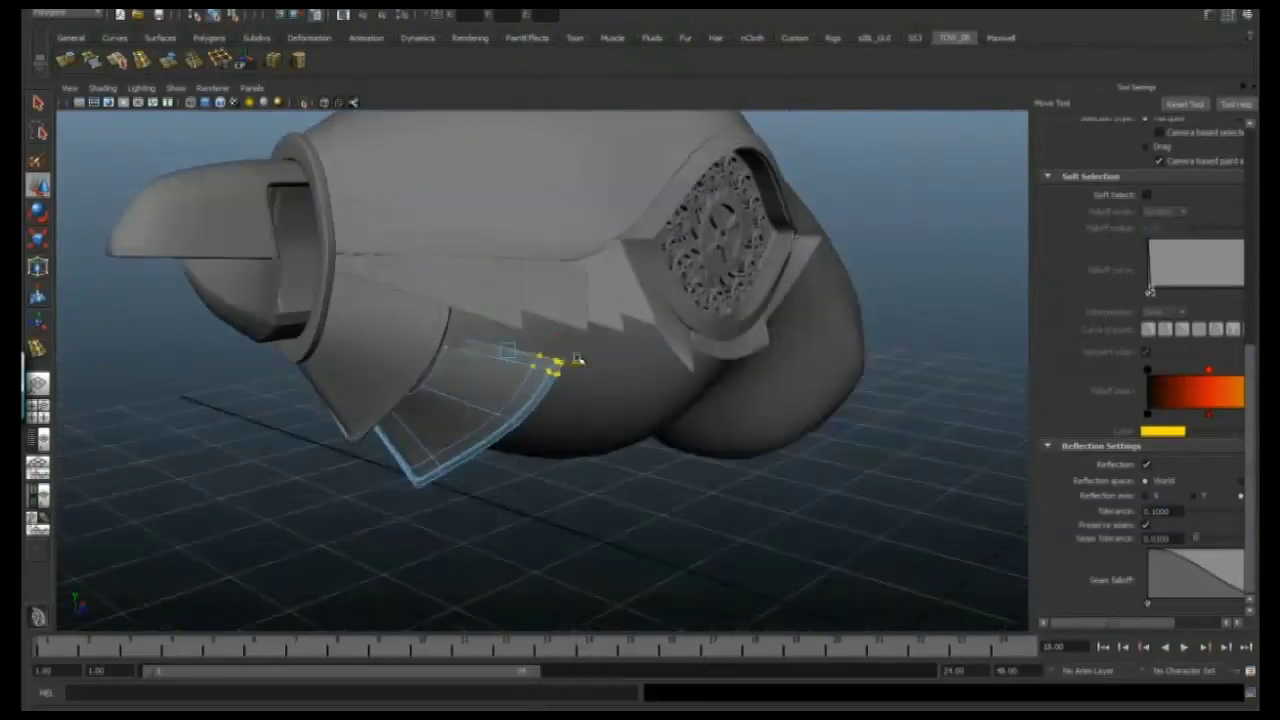
Adjust the second chin plate's front vertices and move the whole plate so it tucks beneath the first
alt+right_drag(579, 357, 496, 380)
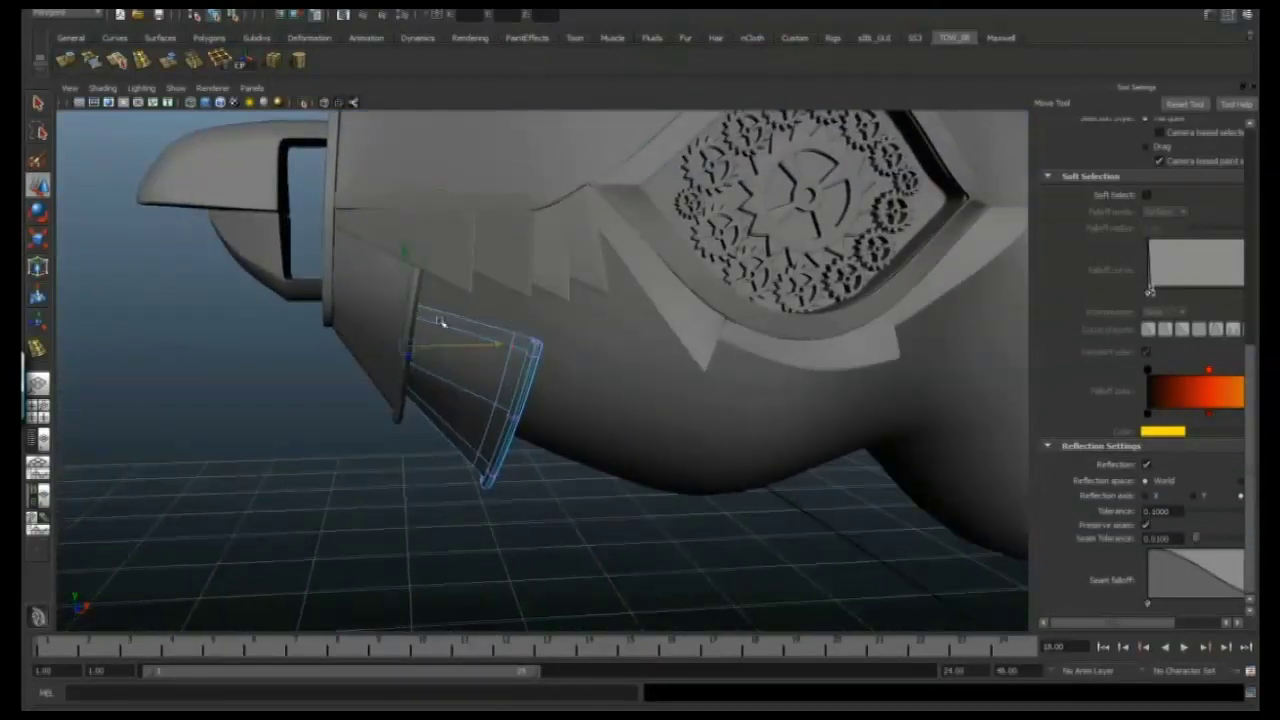
alt+right_drag(398, 305, 520, 355)
right_drag(528, 357, 492, 354)
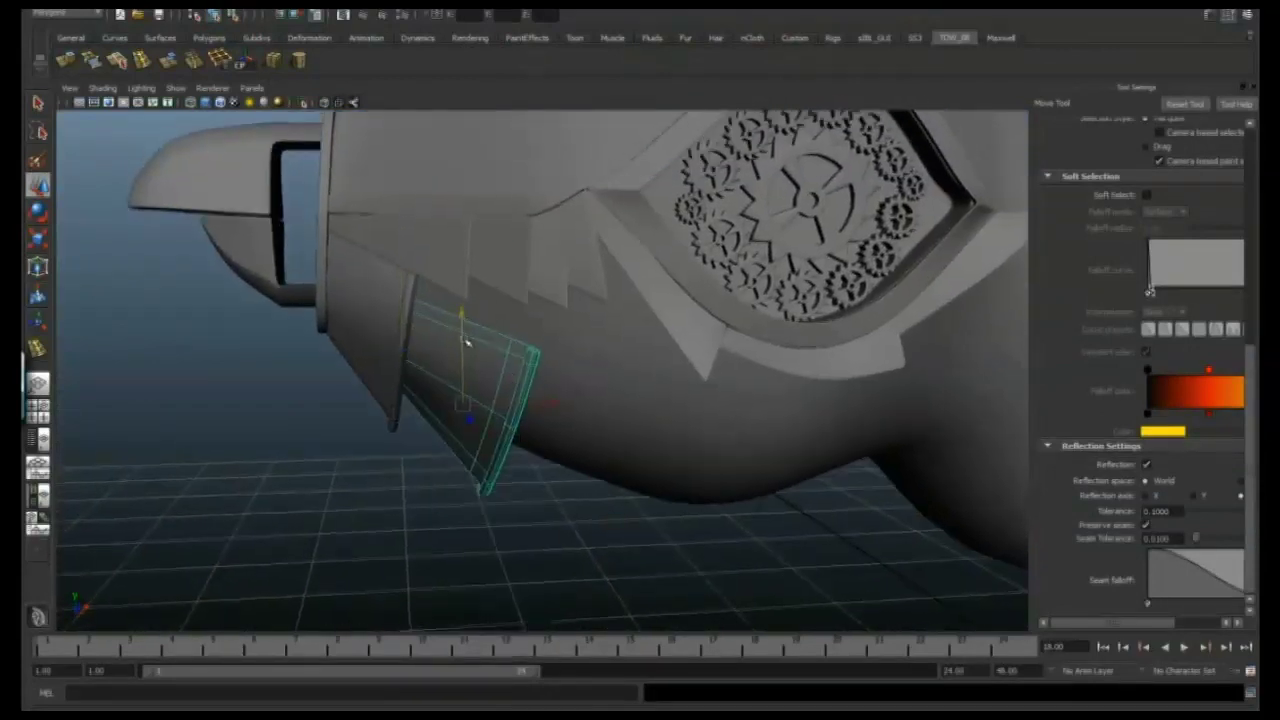
alt+drag(465, 318, 529, 349)
Add further overlapping chin plates back beneath the eye, fitting each one to the underside of the head
key(4)
right_drag(434, 486, 440, 490)
mouse_move(440, 490)
alt+mouse_down()
mouse_move(498, 408)
mouse_move(456, 349)
mouse_move(440, 362)
mouse_move(640, 330)
mouse_move(538, 280)
mouse_move(604, 305)
alt+mouse_up()
key(5)
mouse_move(515, 268)
alt+mouse_down()
mouse_move(586, 314)
mouse_move(651, 320)
mouse_move(522, 300)
mouse_move(514, 337)
mouse_move(583, 366)
mouse_move(403, 302)
mouse_move(489, 300)
mouse_move(452, 349)
alt+mouse_up()
key(4)
key(5)
scroll(580, 358, up, 2)
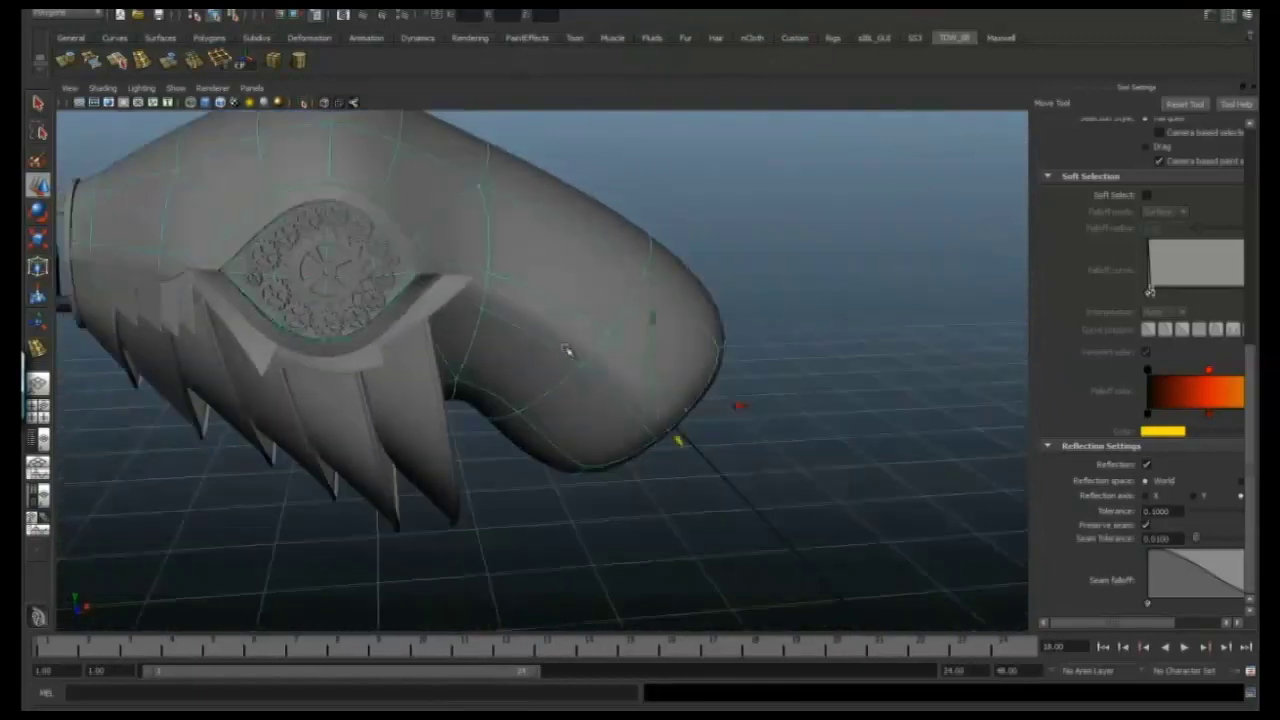
Turn off the head's smooth preview and pull the rear corner vertices of the plate under the eye toward the head's side ridge
key(1)
scroll(514, 351, up, 8)
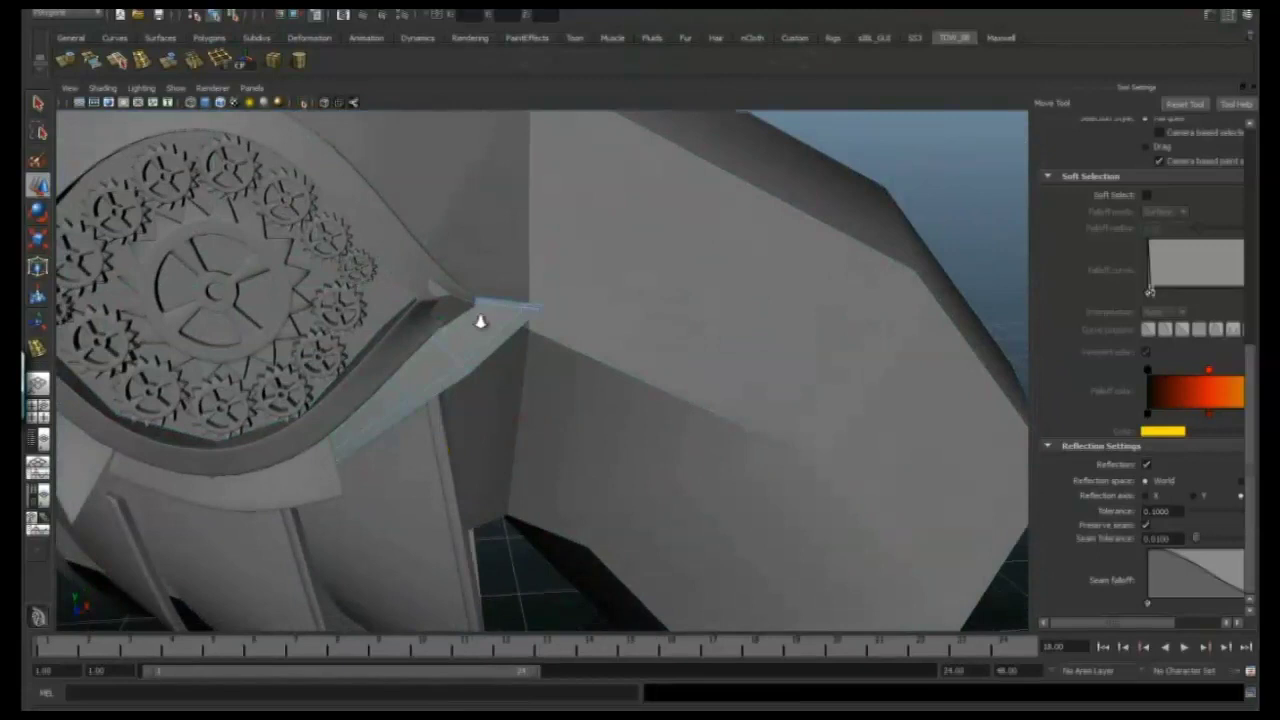
alt+drag(480, 321, 537, 298)
click(537, 298)
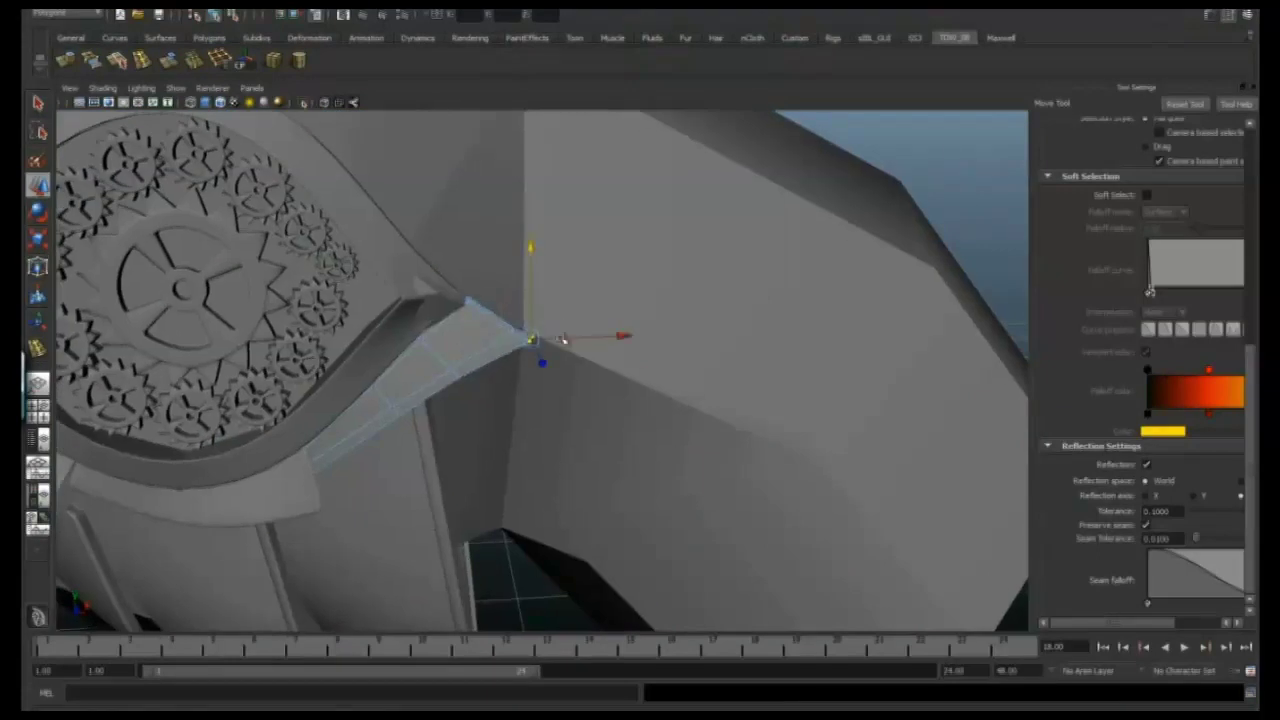
Shape a narrow strip from the eye's rear corner back along the head's side ridge and extrude its faces
alt+drag(521, 318, 332, 338)
right_click(366, 306)
click(335, 345)
scroll(375, 355, up, 5)
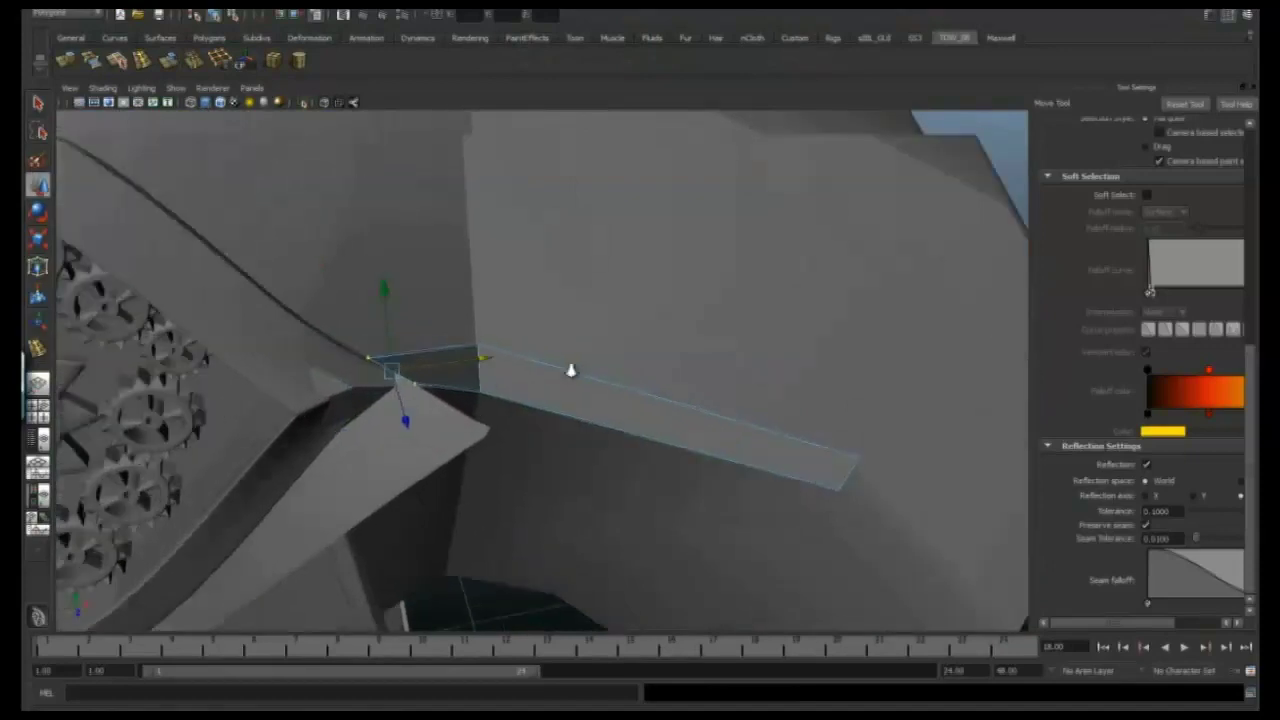
alt+drag(371, 312, 465, 403)
alt+drag(477, 450, 590, 335)
alt+drag(510, 383, 498, 331)
alt+drag(530, 404, 790, 388)
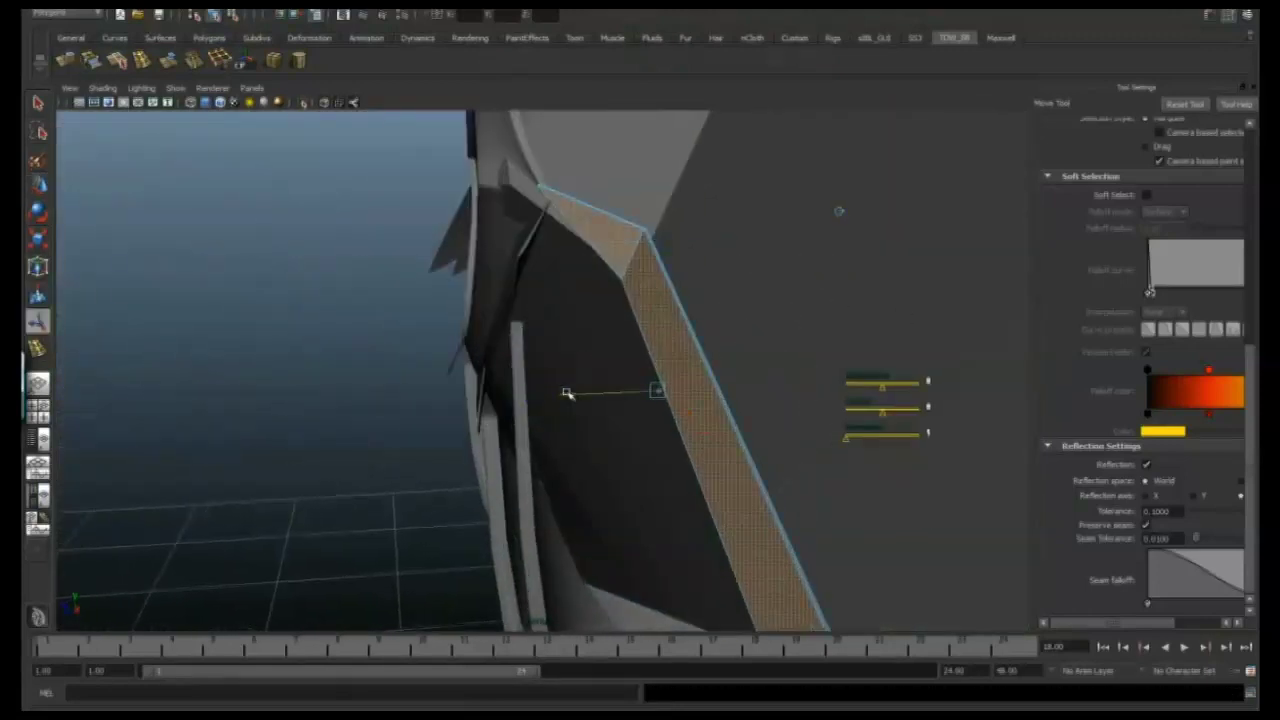
Select the ridge strip's front and rear faces and adjust its end section using the Move tool's Object axis
alt+drag(603, 247, 496, 190)
click(652, 331)
alt+drag(903, 471, 677, 445)
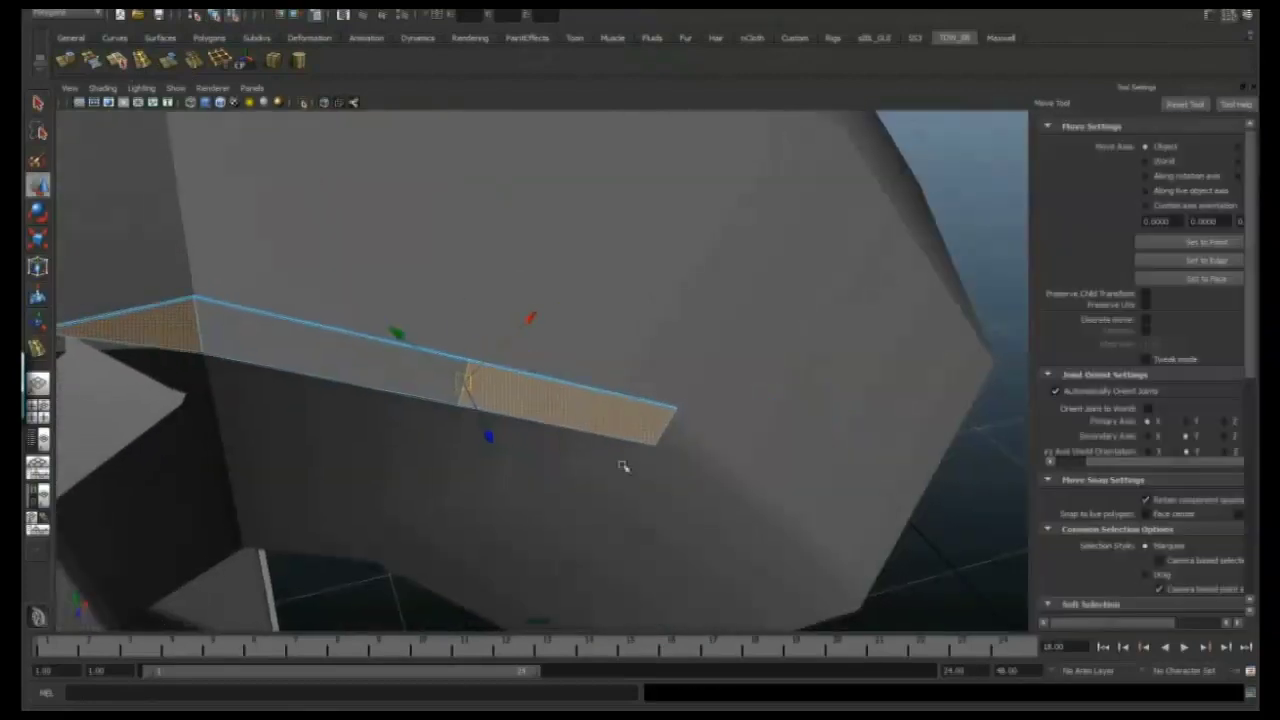
click(1252, 91)
alt+drag(560, 230, 388, 411)
alt+drag(618, 510, 546, 489)
key(w)
alt+drag(252, 290, 557, 322)
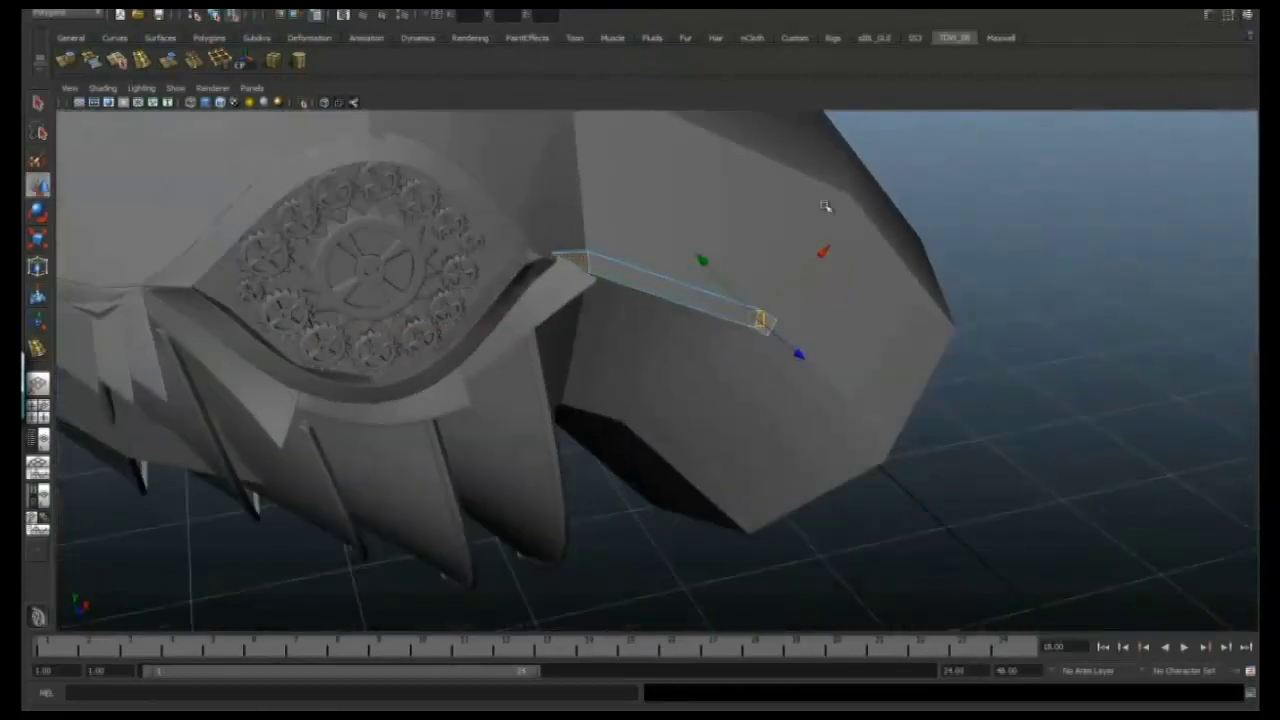
alt+drag(775, 313, 758, 358)
alt+drag(626, 335, 727, 316)
Raise the rearmost chin plate's upper vertices to meet the eye plate and ridge strip, and display wireframe on shaded
click(520, 380)
alt+drag(520, 380, 637, 535)
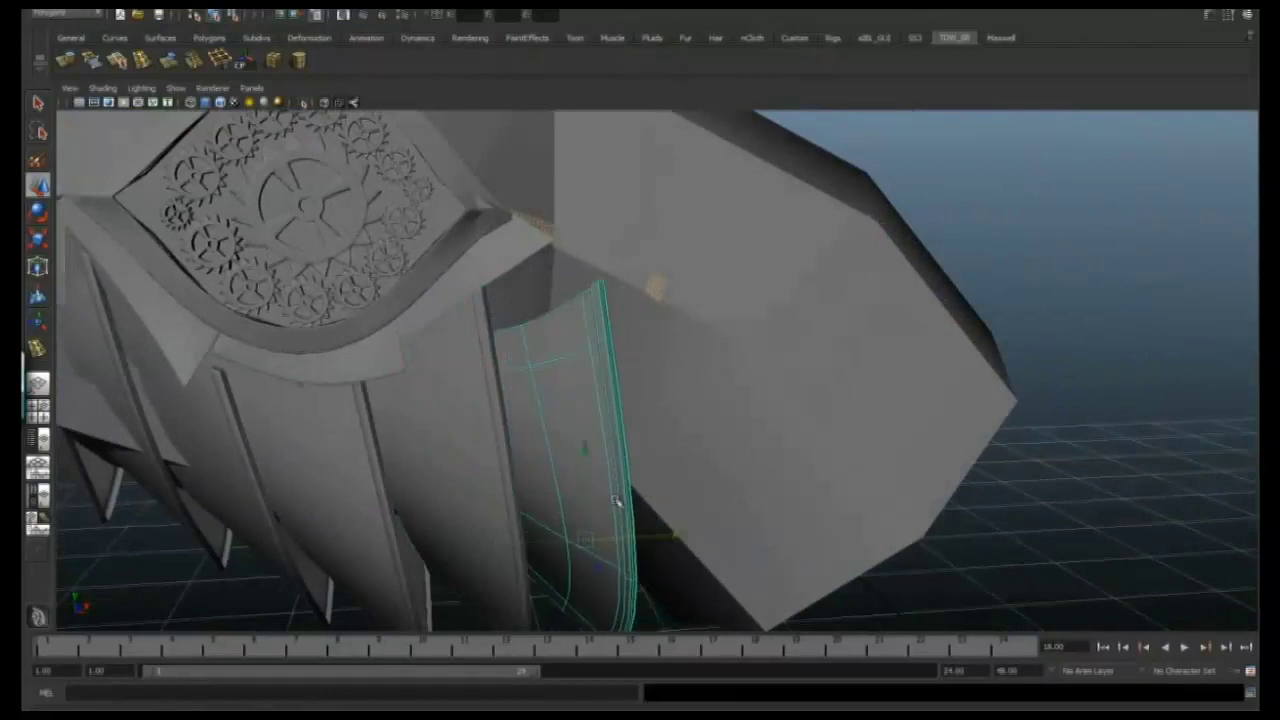
alt+drag(577, 416, 477, 377)
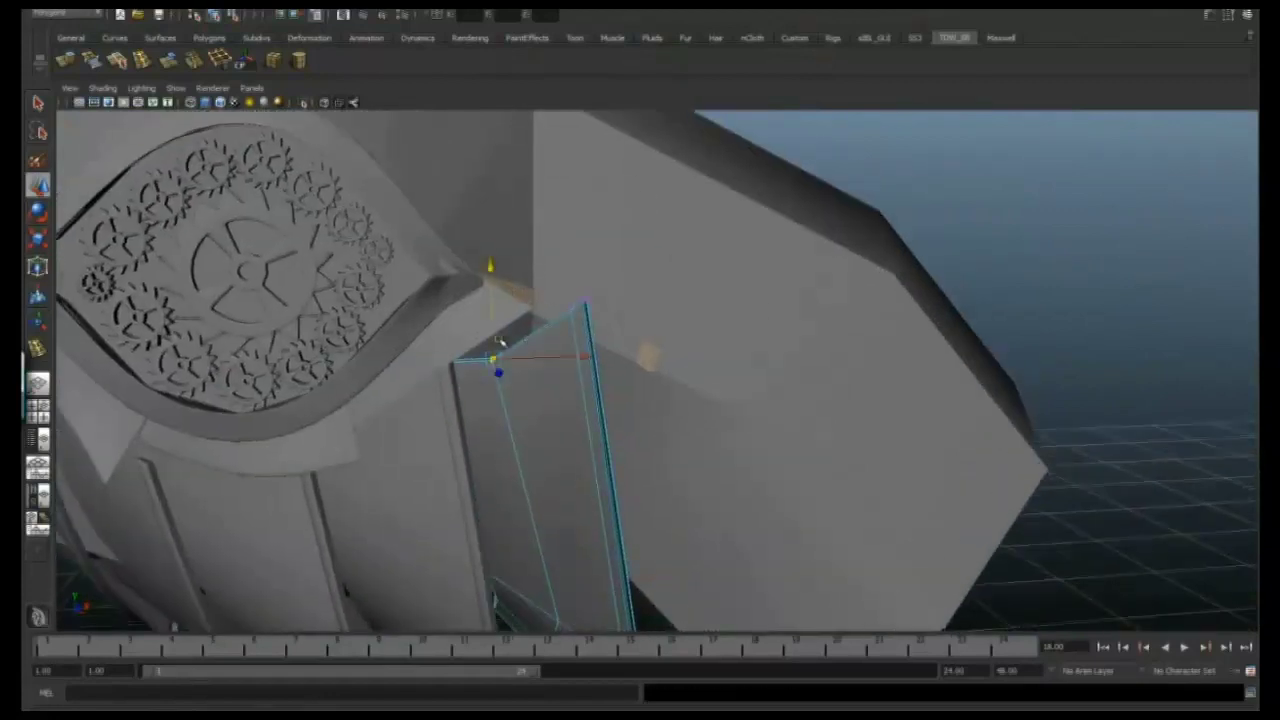
alt+drag(517, 312, 550, 347)
alt+drag(483, 298, 537, 297)
click(127, 152)
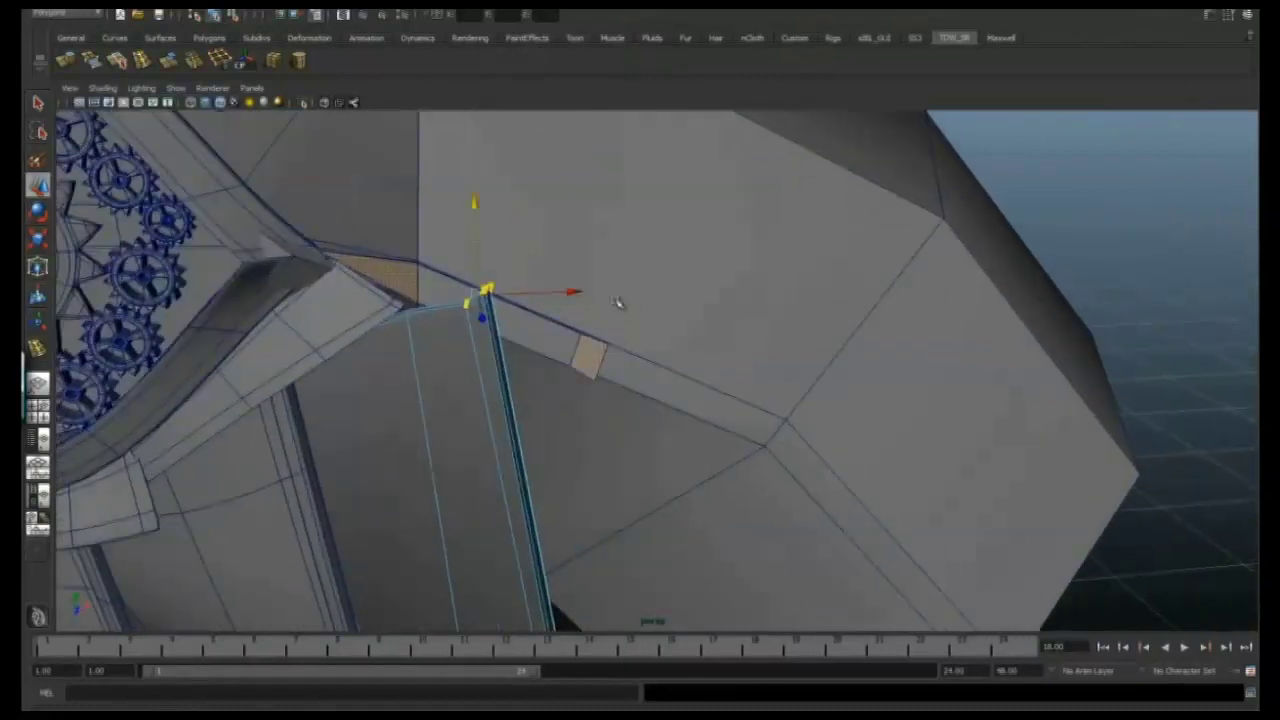
Move the rearmost plate's upper rear corner vertices against the head just below the ridge strip
mouse_move(650, 300)
mouse_down()
mouse_move(705, 347)
mouse_move(700, 320)
mouse_up()
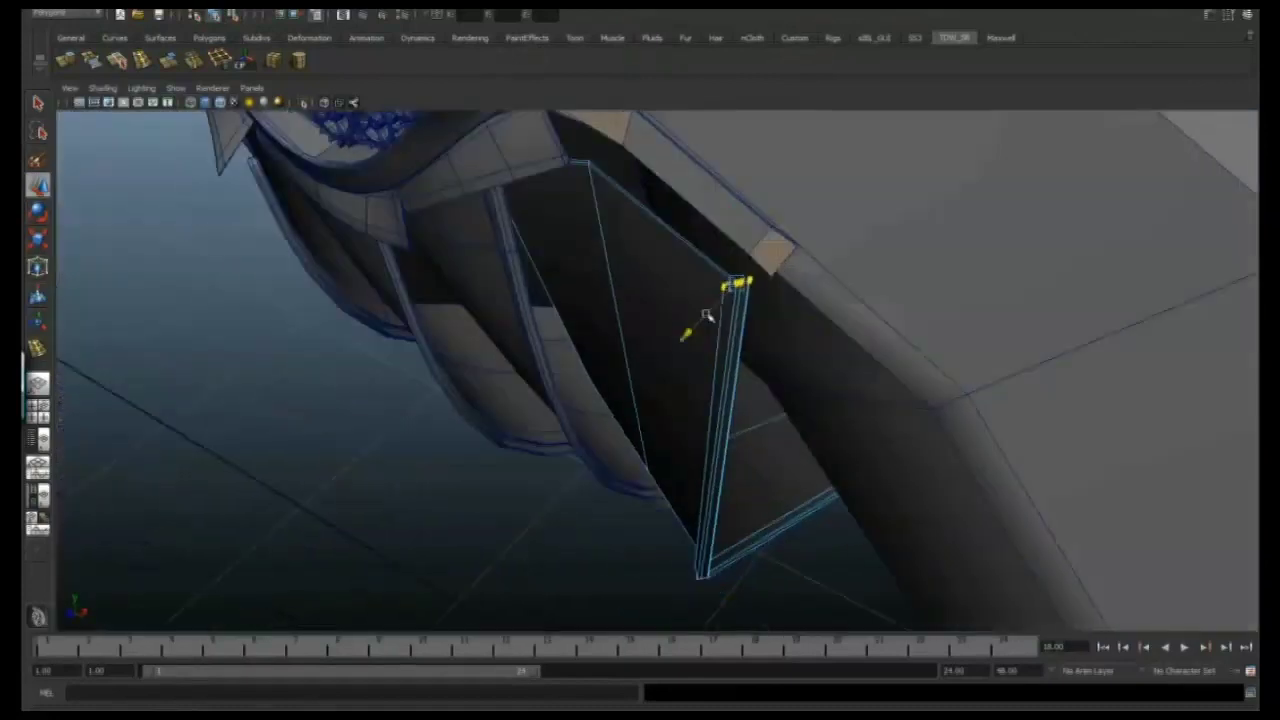
alt+drag(762, 228, 700, 330)
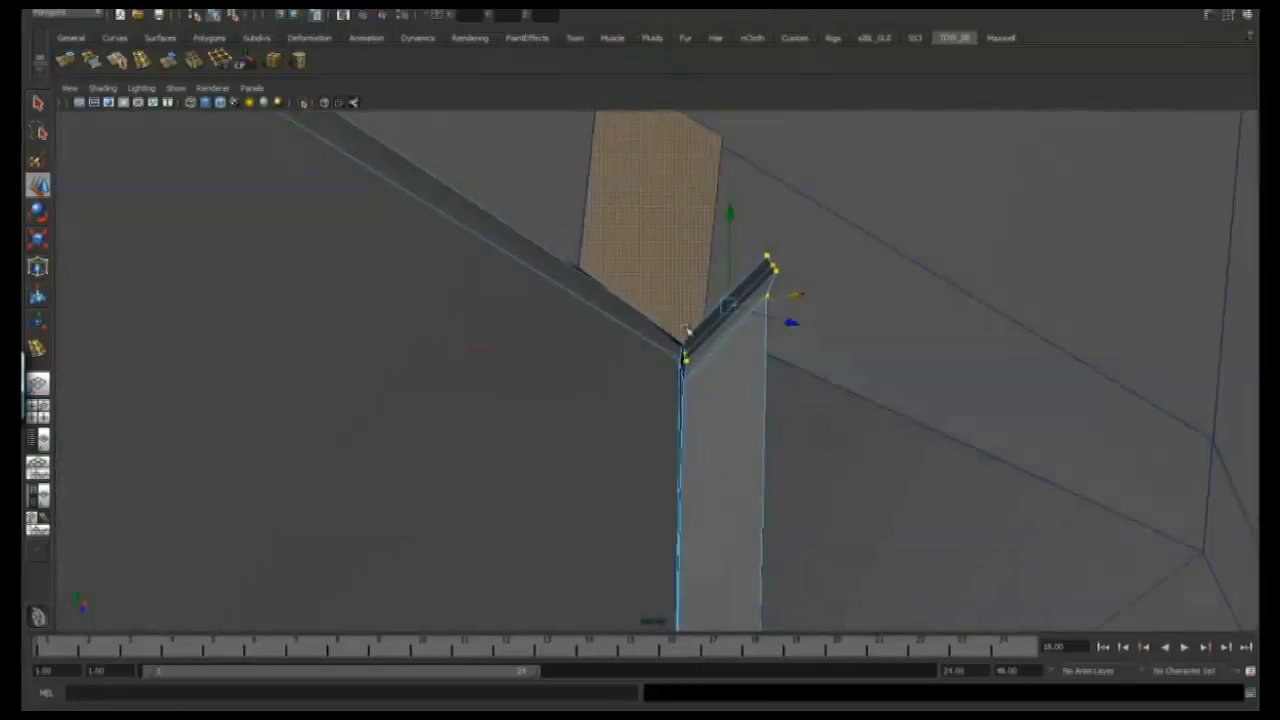
alt+drag(764, 298, 708, 213)
alt+drag(704, 308, 650, 432)
mouse_move(592, 293)
alt+mouse_down()
mouse_move(490, 346)
mouse_move(394, 294)
mouse_move(474, 349)
mouse_move(512, 567)
mouse_move(543, 543)
mouse_move(560, 471)
mouse_move(557, 300)
mouse_move(597, 333)
alt+mouse_up()
Select the head and display it with smooth preview
key(4)
key(5)
alt+drag(497, 277, 494, 194)
key(w)
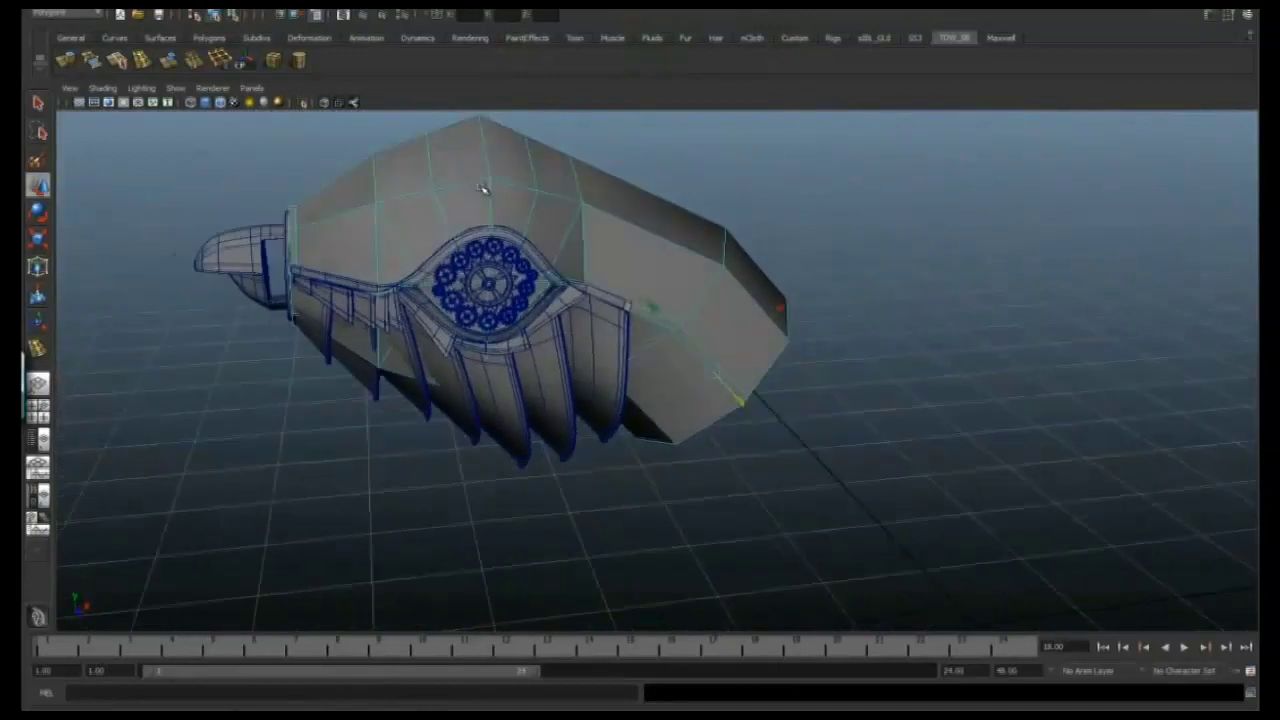
key(3)
alt+drag(737, 409, 557, 259)
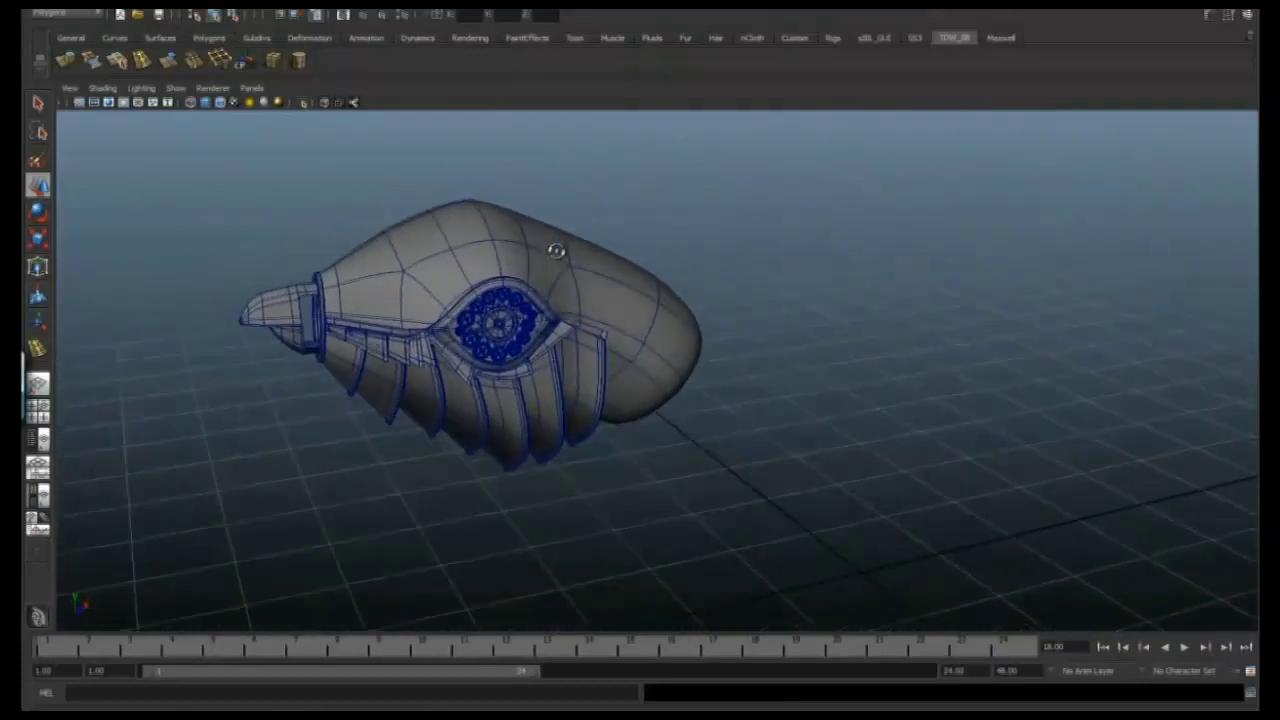
alt+drag(553, 249, 520, 266)
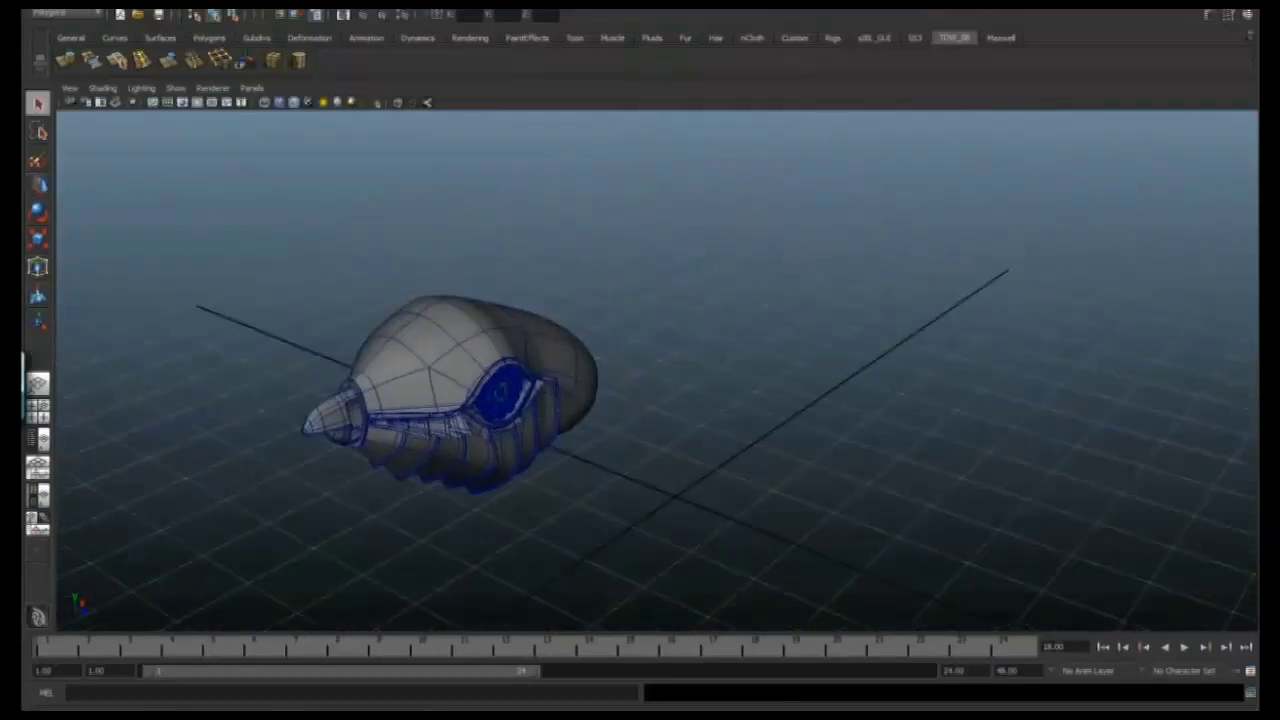
Turn off the head's smooth preview and make a separate shell piece from the faces around its rear end
click(126, 8)
mouse_move(200, 31)
click(285, 94)
alt+drag(811, 371, 618, 347)
key(1)
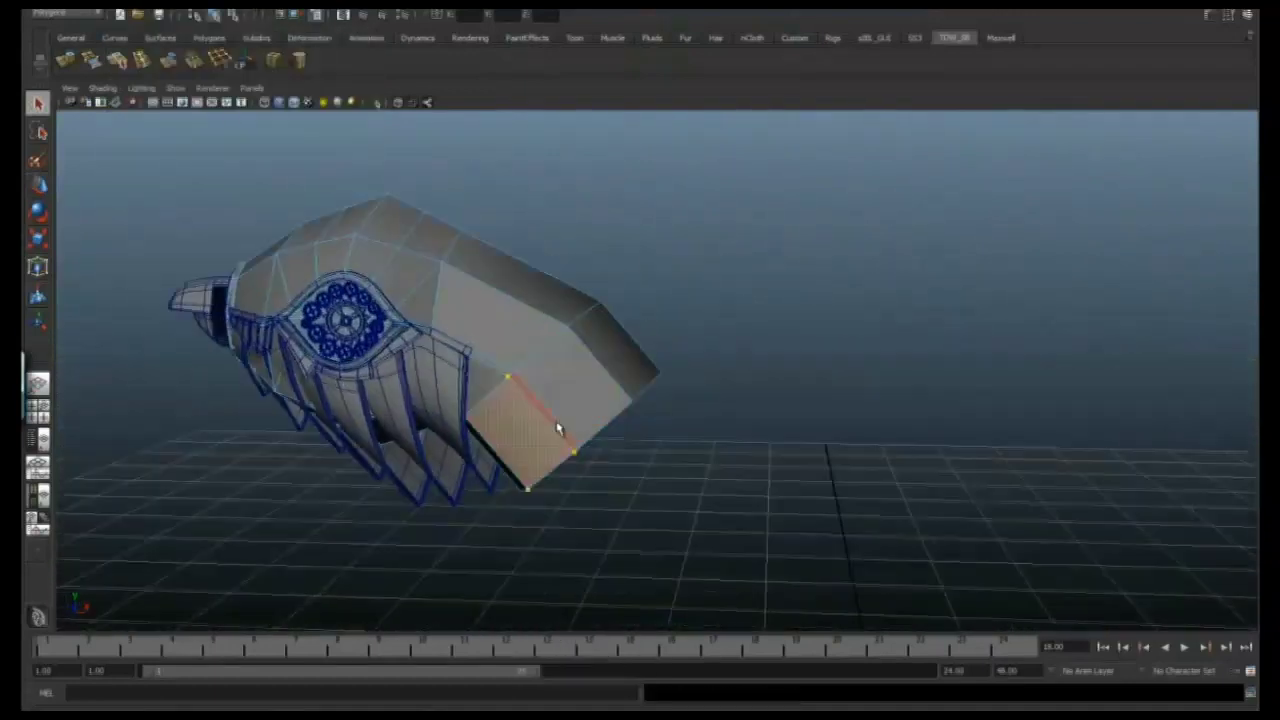
alt+drag(557, 429, 837, 180)
click(1230, 15)
click(1230, 15)
alt+drag(617, 473, 593, 443)
Move and rotate the separated shell piece so it sits around the outside of the head's rear end
key(e)
key(w)
key(e)
drag(622, 312, 630, 322)
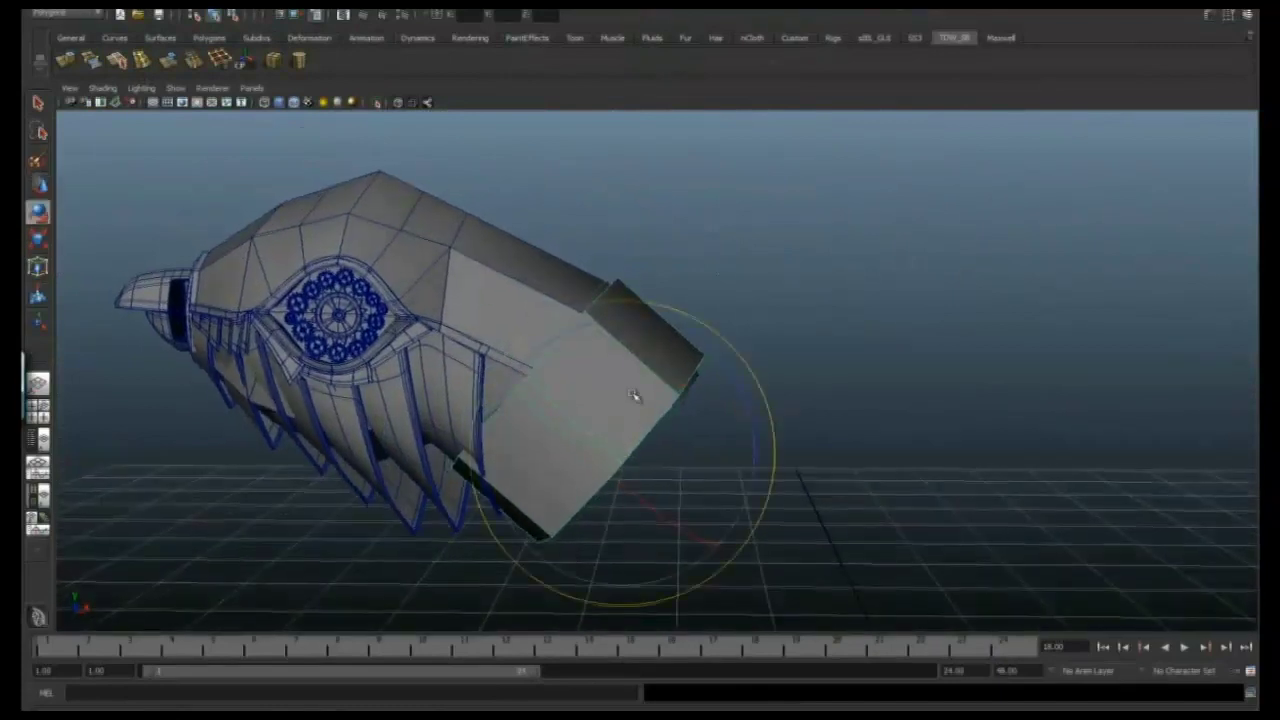
alt+drag(625, 368, 560, 420)
Set up reflection for the selection and move the shell's front vertices to line up with the ridge strip and rearmost chin plate
click(1228, 14)
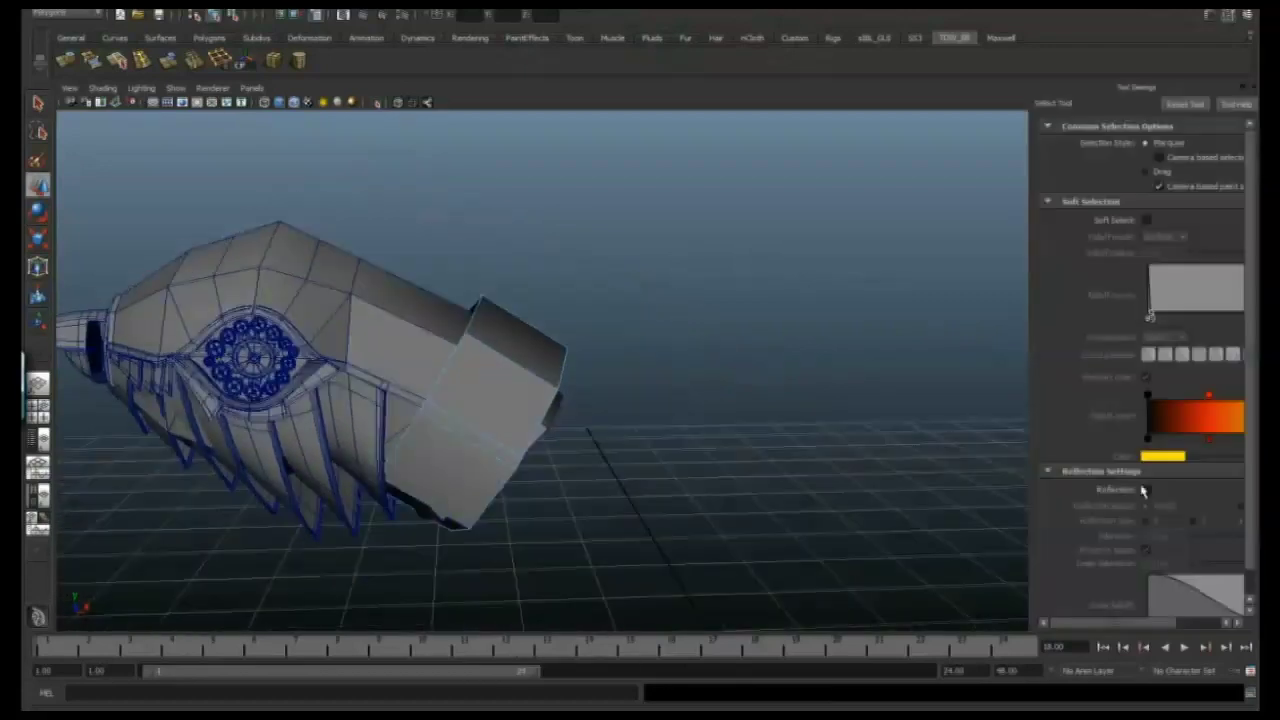
alt+drag(694, 323, 688, 388)
alt+drag(820, 330, 660, 300)
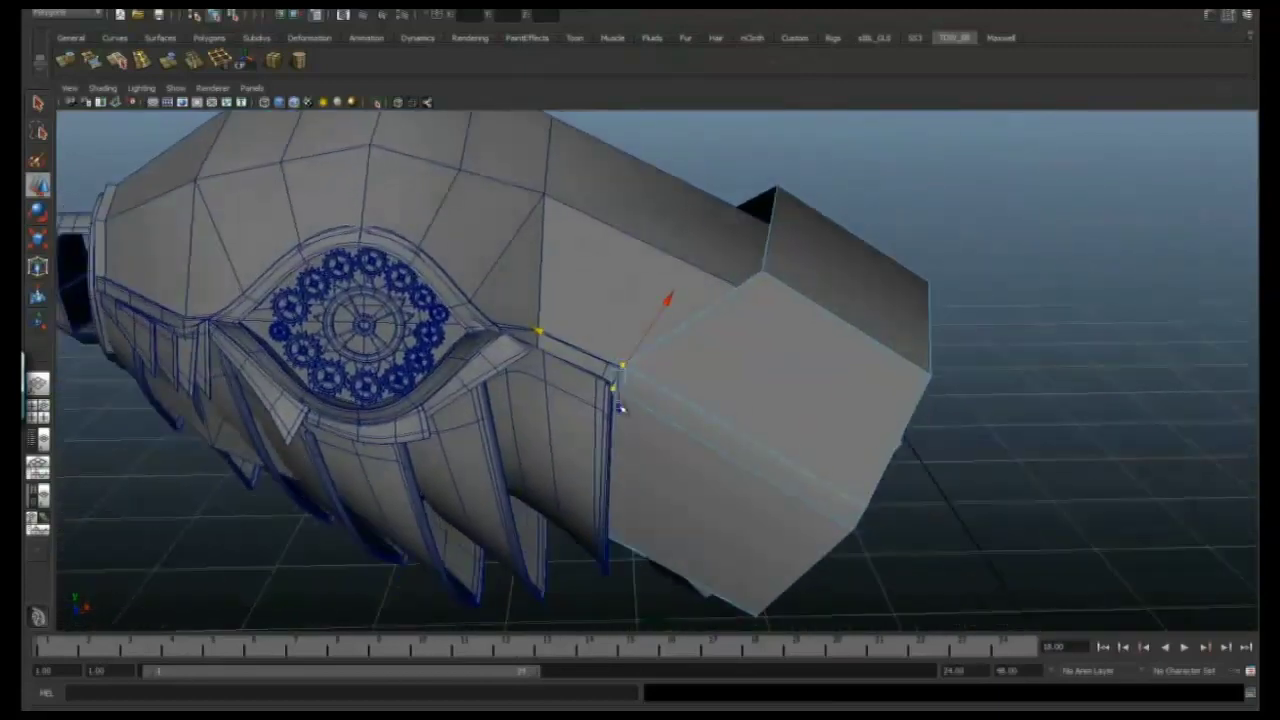
alt+drag(670, 370, 1120, 157)
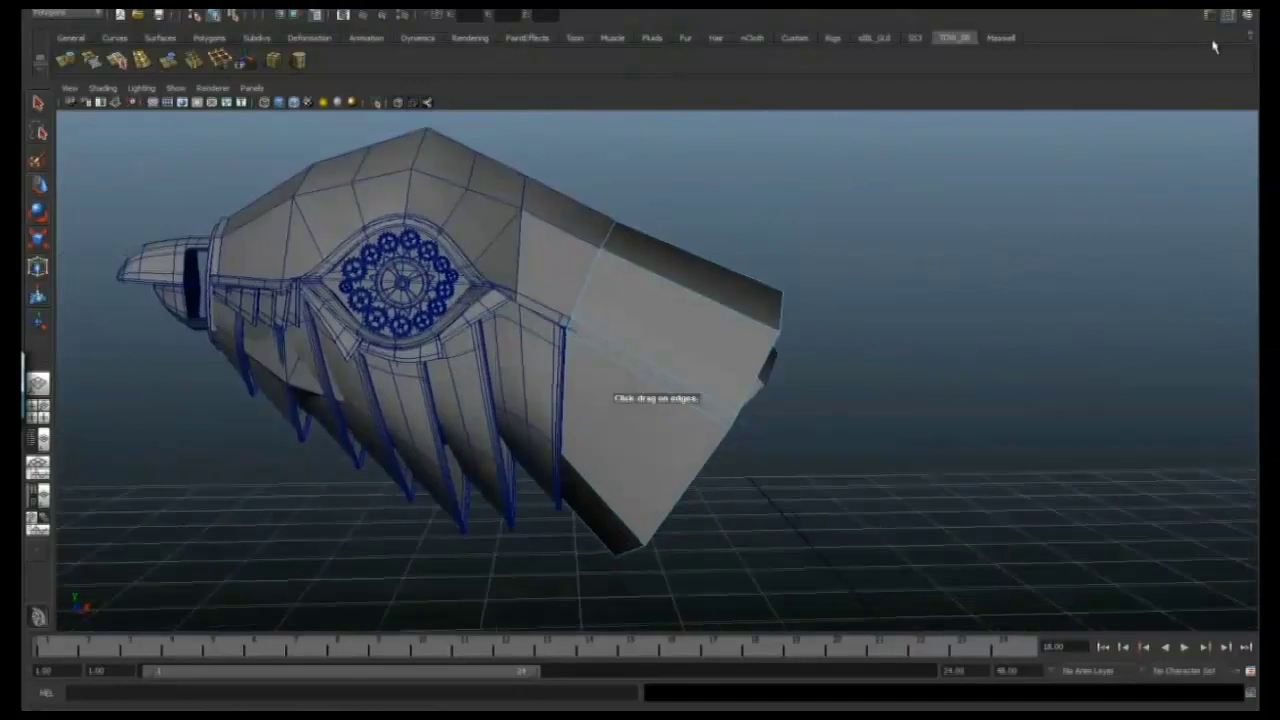
Insert edge loops around the rear shell and thicken it with a raised rim along its open rear end
click(1228, 15)
click(1228, 15)
alt+drag(687, 399, 440, 240)
click(367, 185)
click(367, 181)
alt+drag(600, 328, 493, 438)
alt+drag(588, 425, 491, 349)
right_drag(428, 206, 428, 190)
alt+drag(480, 260, 686, 363)
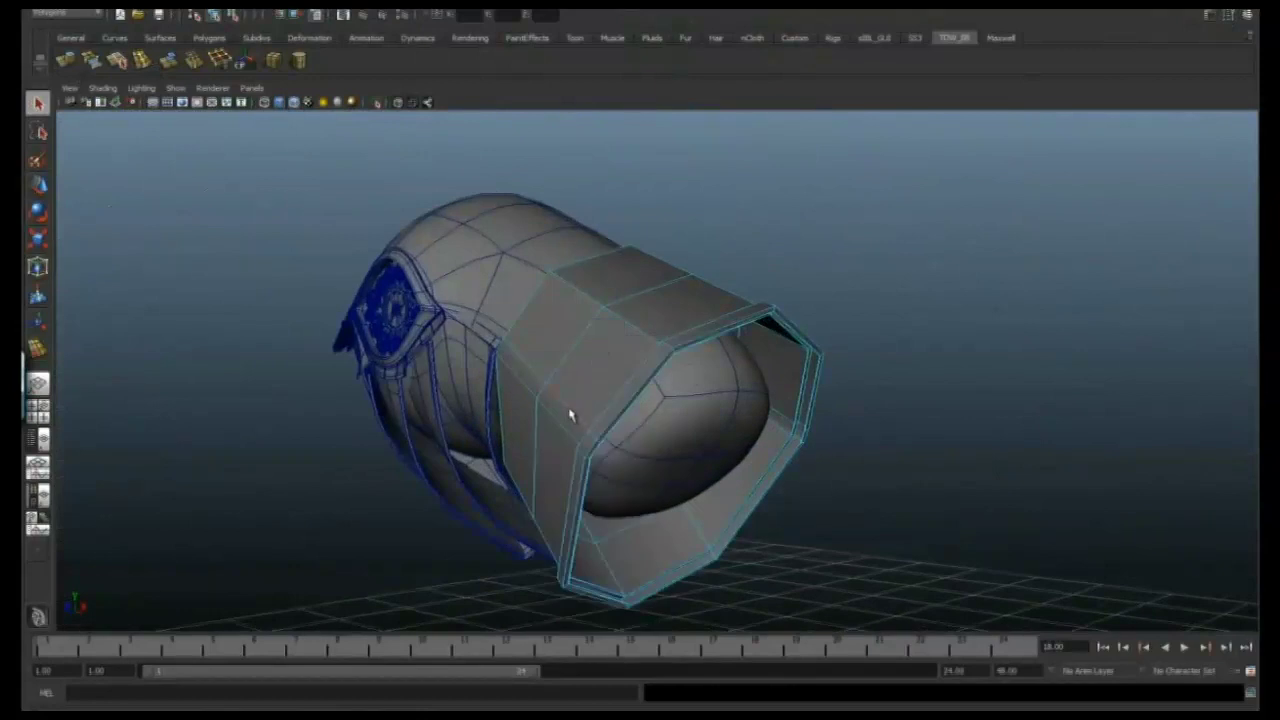
Create a second neck section behind the rear shell and scale it into a flared collar emerging from the shell's rim
alt+drag(584, 404, 696, 403)
click(272, 62)
alt+drag(440, 340, 541, 313)
key(w)
key(1)
alt+drag(648, 332, 637, 424)
key(r)
mouse_move(660, 290)
alt+mouse_down()
mouse_move(717, 394)
mouse_move(717, 369)
mouse_move(777, 354)
mouse_move(660, 390)
mouse_move(700, 370)
mouse_move(741, 401)
mouse_move(700, 366)
mouse_move(636, 370)
mouse_move(683, 274)
mouse_move(678, 290)
alt+mouse_up()
Display the second neck section with smooth preview and adjust its position, rotation and scale against the rear shell
key(3)
key(w)
key(r)
key(e)
key(r)
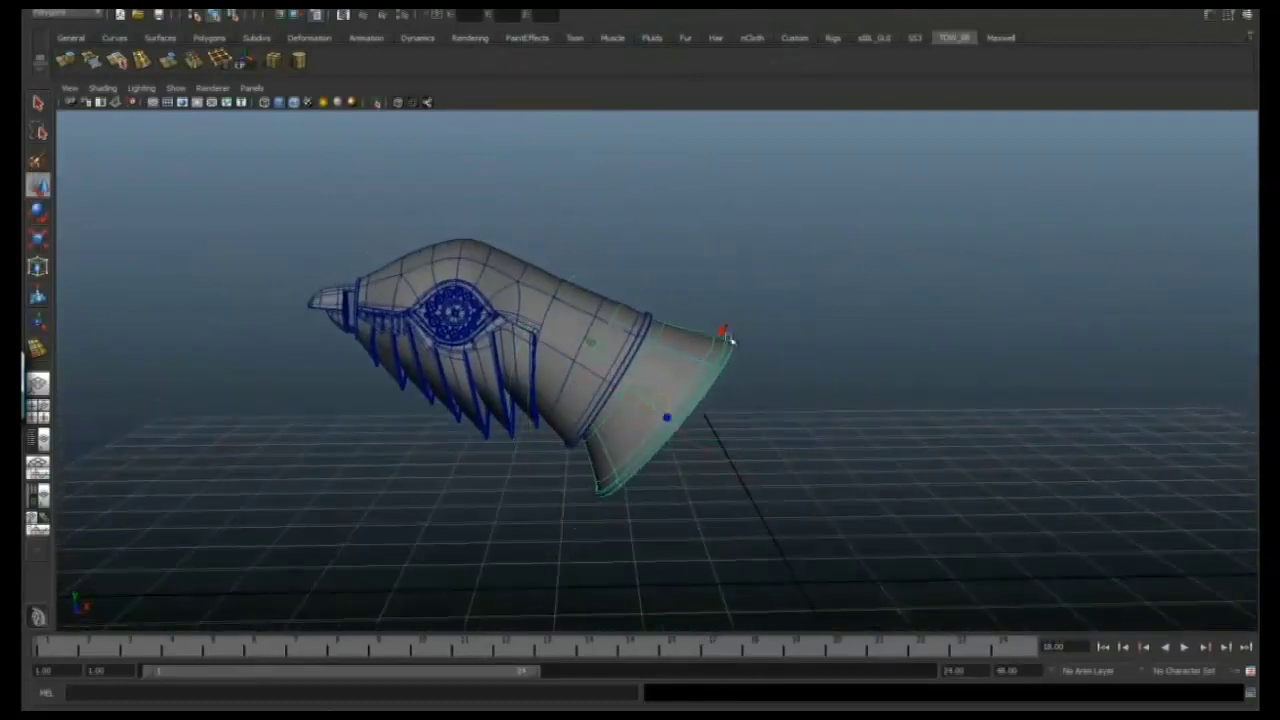
alt+drag(711, 345, 657, 430)
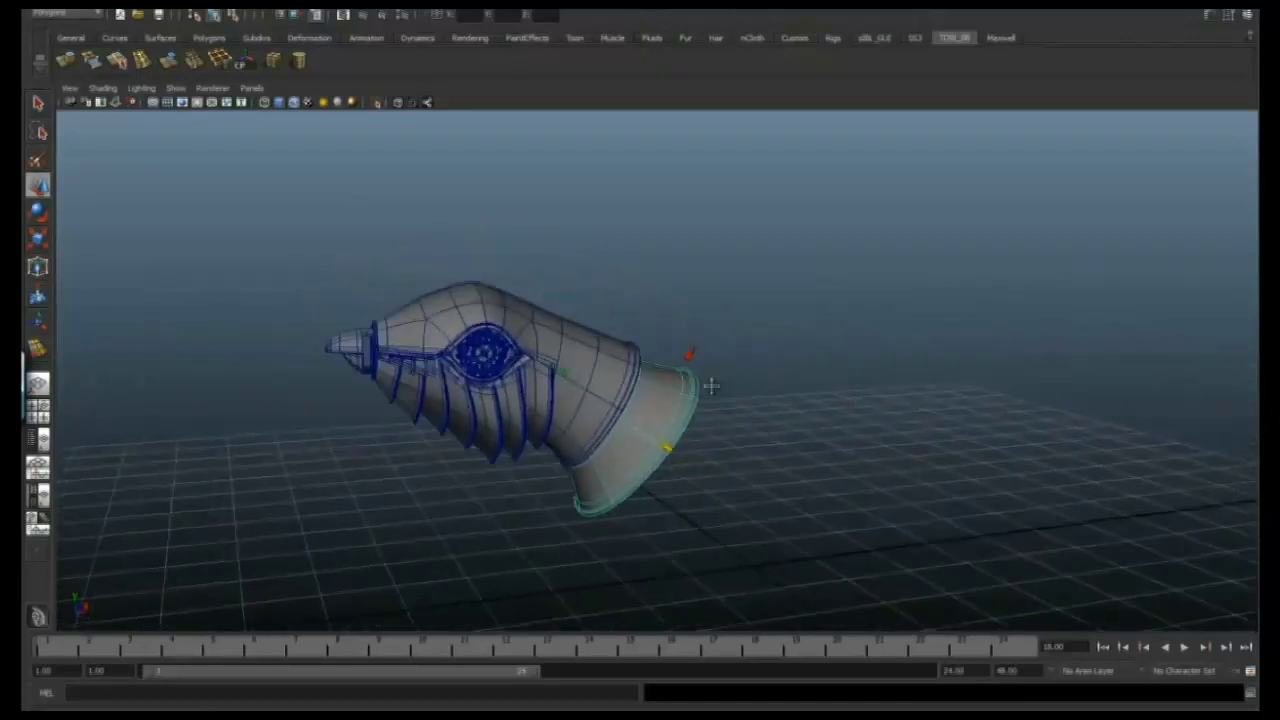
Add a third neck section with a rimmed end behind the flared one and scale it to nest inside the previous rim
alt+drag(675, 360, 629, 396)
key(r)
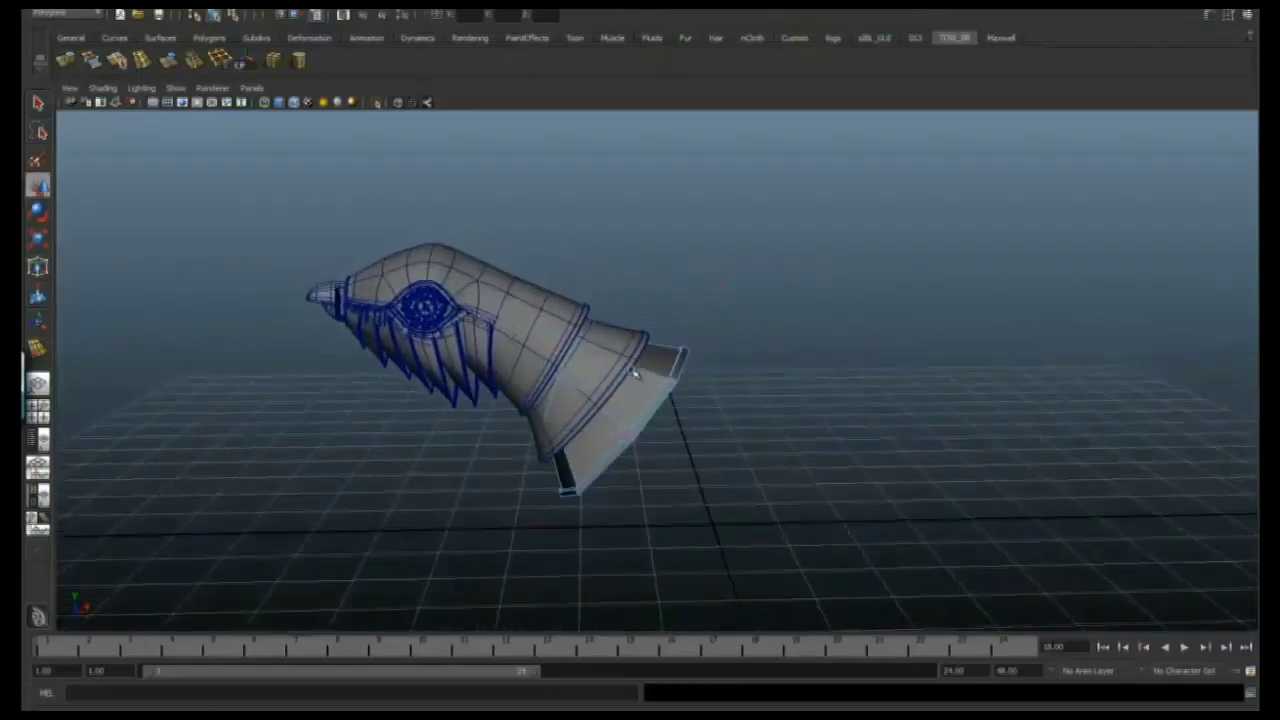
alt+drag(591, 373, 586, 357)
key(r)
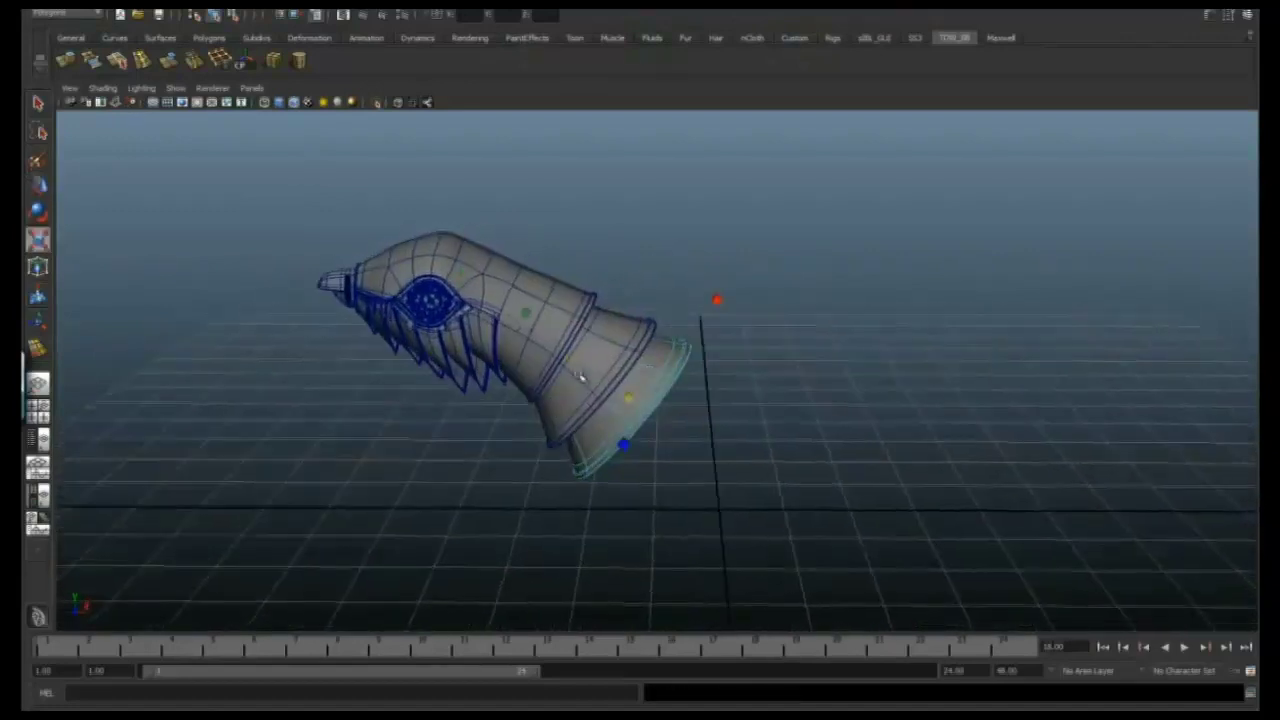
alt+drag(640, 404, 528, 372)
Show the hidden ornamented body and position and rotate the neck sections to meet its upper opening
click(175, 88)
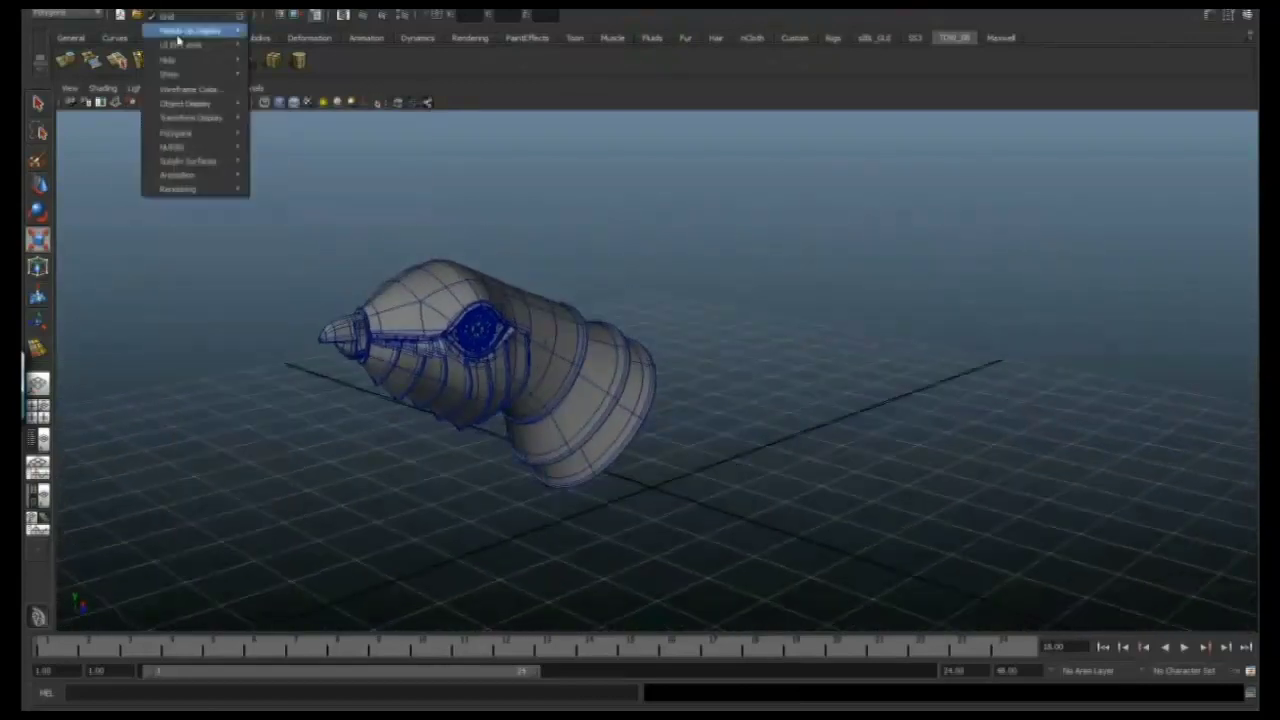
click(300, 120)
alt+drag(615, 487, 525, 420)
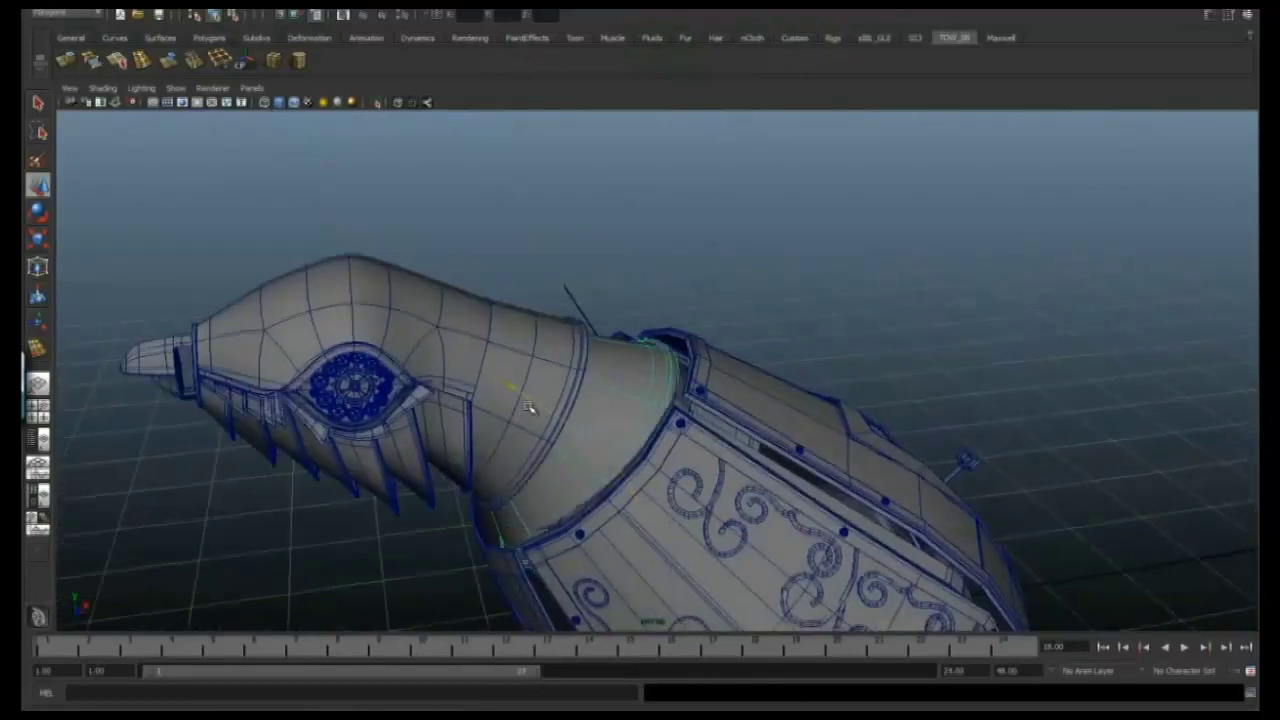
alt+drag(511, 390, 690, 376)
key(e)
alt+drag(617, 424, 576, 381)
alt+drag(627, 420, 633, 393)
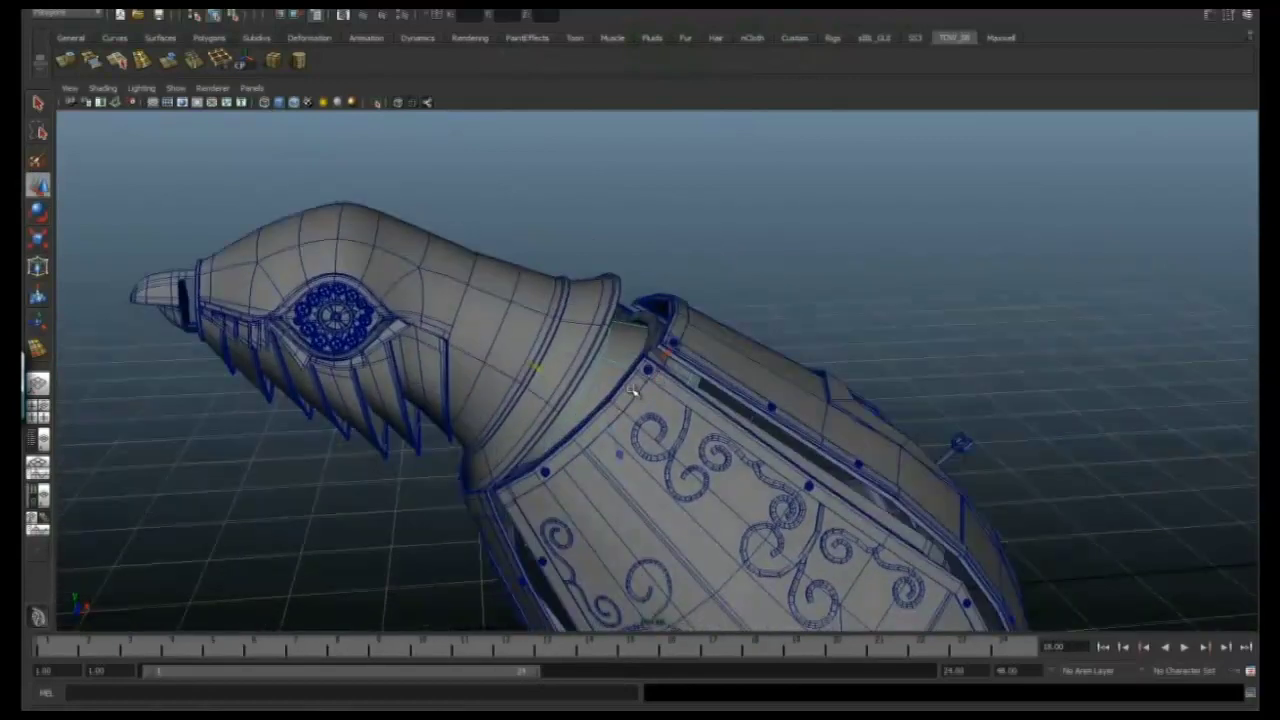
Hide the rearmost neck section, select the whole head assembly, and move and rotate it above the body's upper end
alt+drag(847, 342, 266, 238)
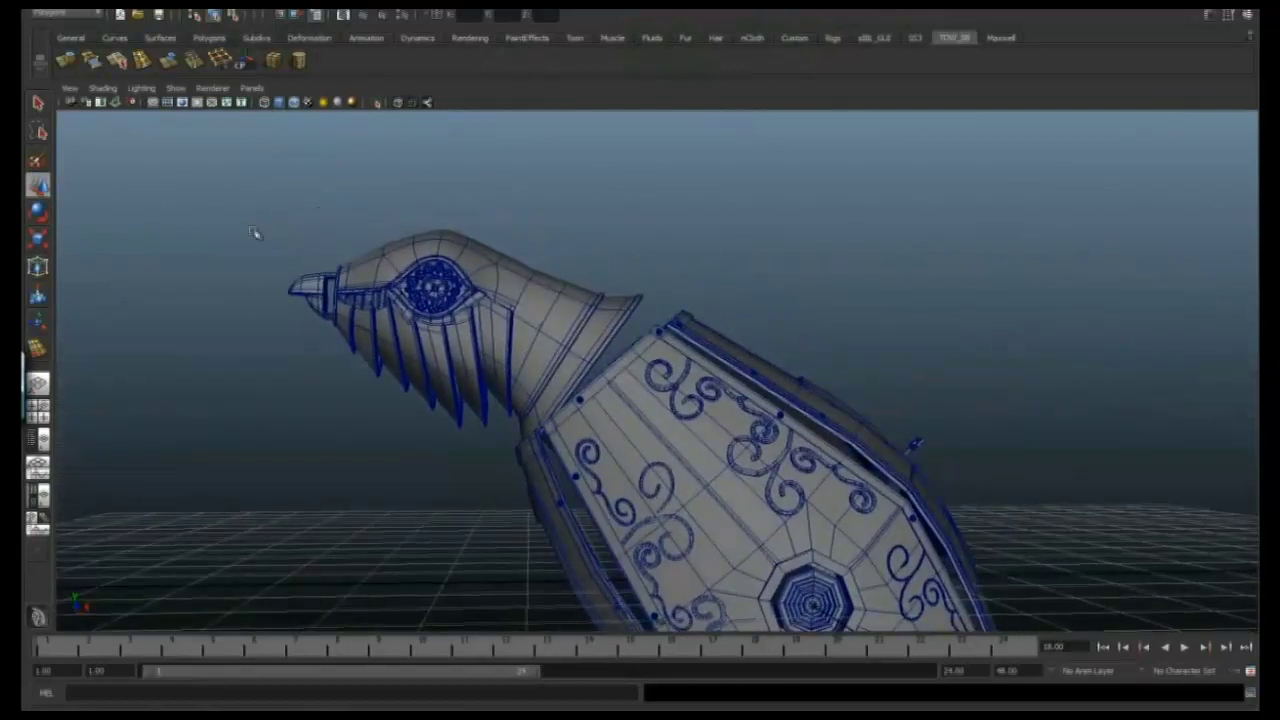
alt+drag(573, 393, 538, 250)
click(540, 262)
key(e)
key(w)
key(e)
key(w)
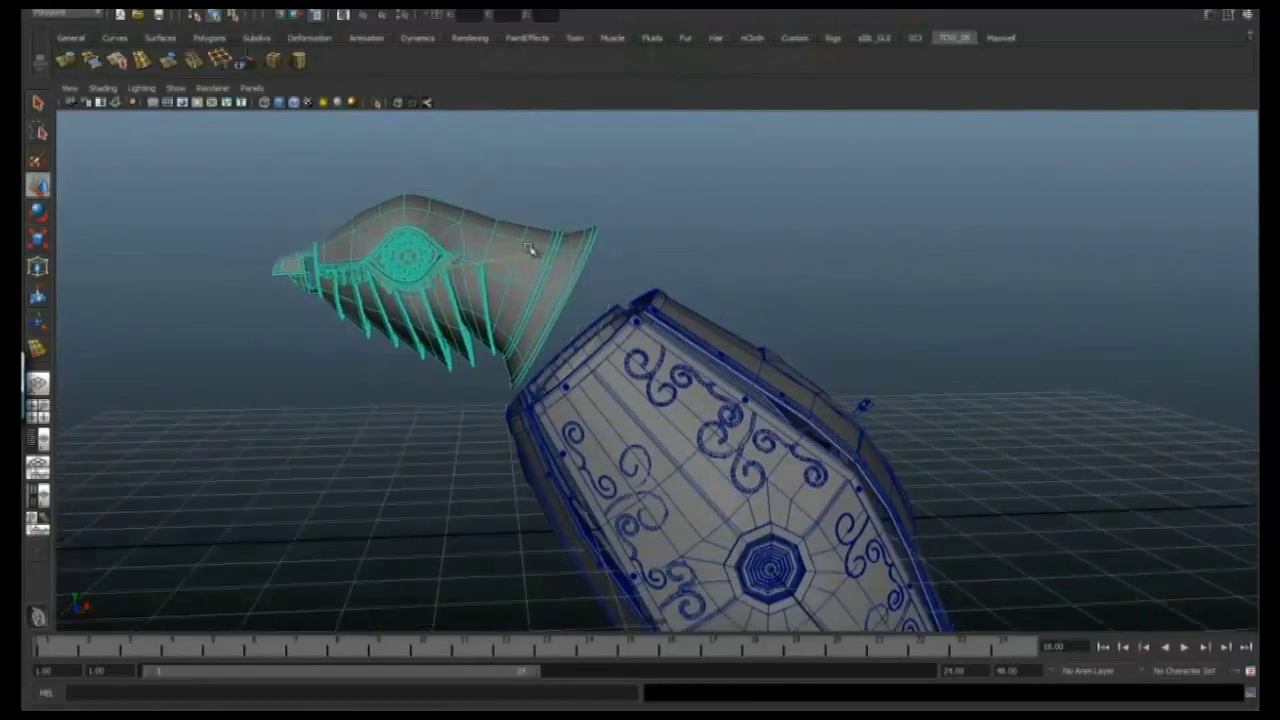
alt+drag(425, 193, 785, 341)
Show the hidden rearmost neck section again and scale it to bridge the gap between the head and the body
click(168, 5)
mouse_move(170, 74)
click(300, 110)
alt+drag(400, 250, 507, 343)
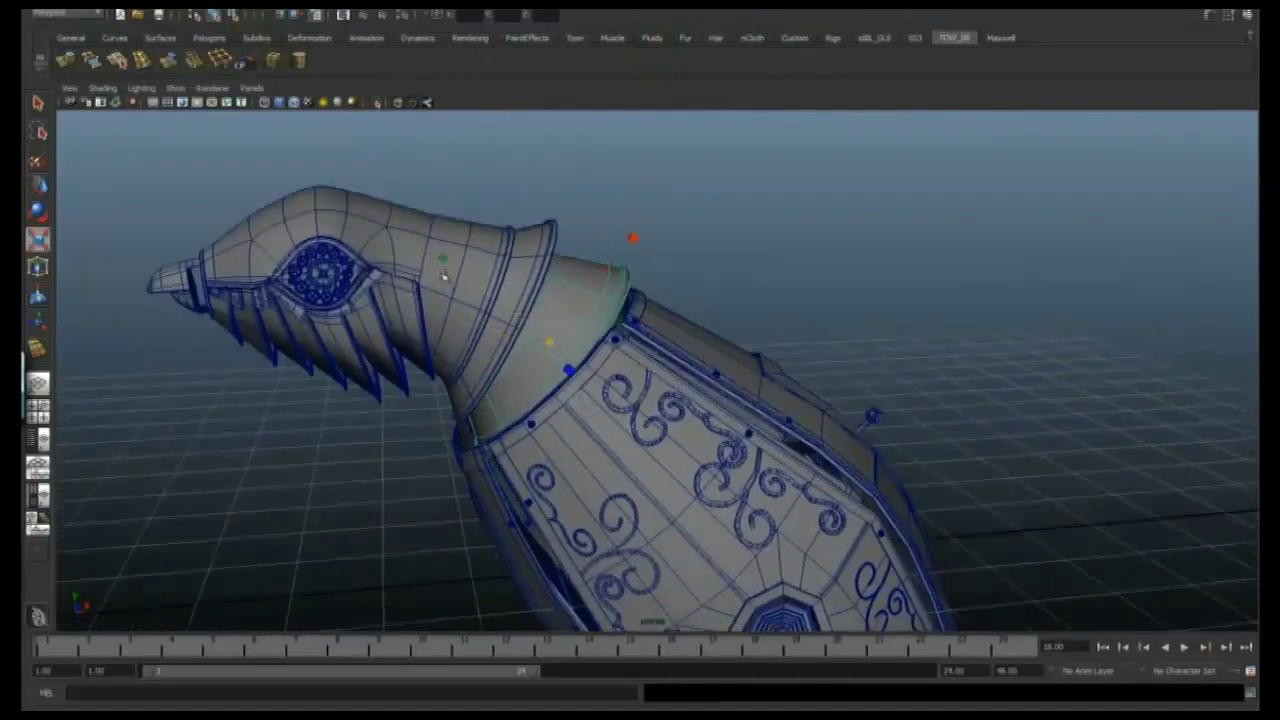
alt+drag(501, 310, 577, 305)
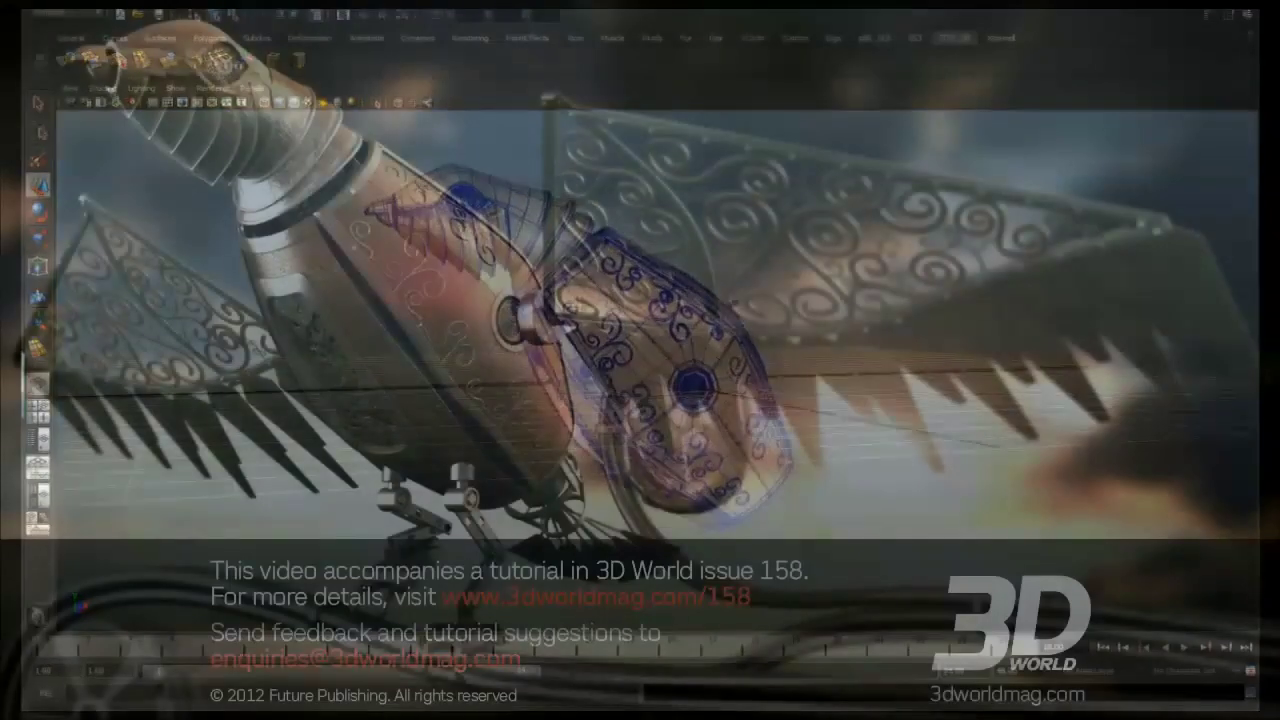